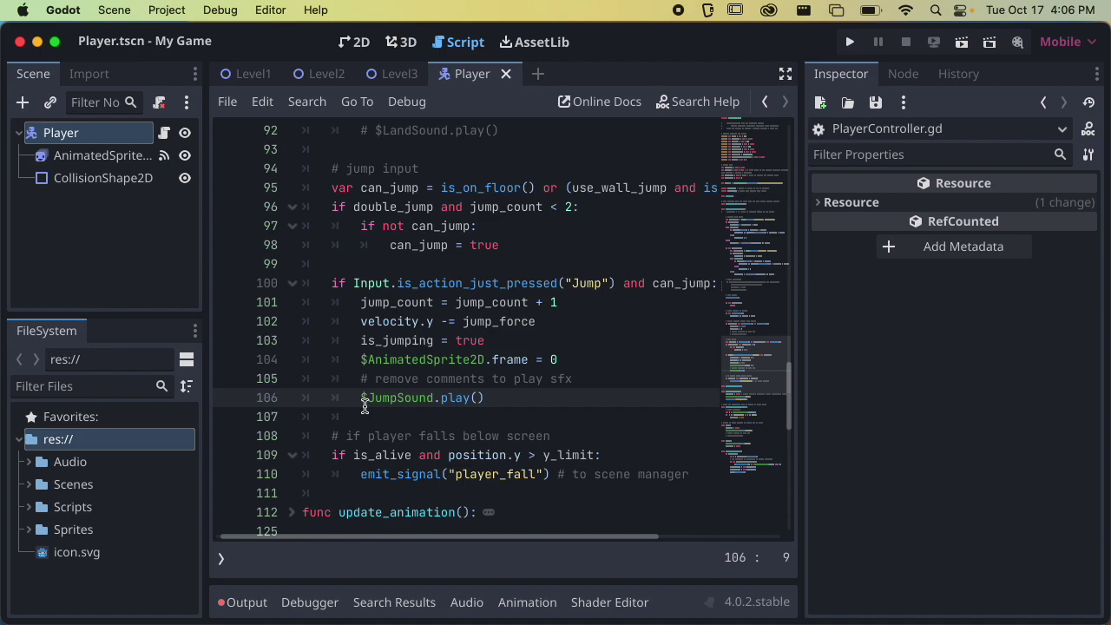
# Comment out $JumpSound.play() on line 106 with '#', then bring up system search
pyautogui.moveTo(368, 398); pyautogui.dragTo(433, 395)
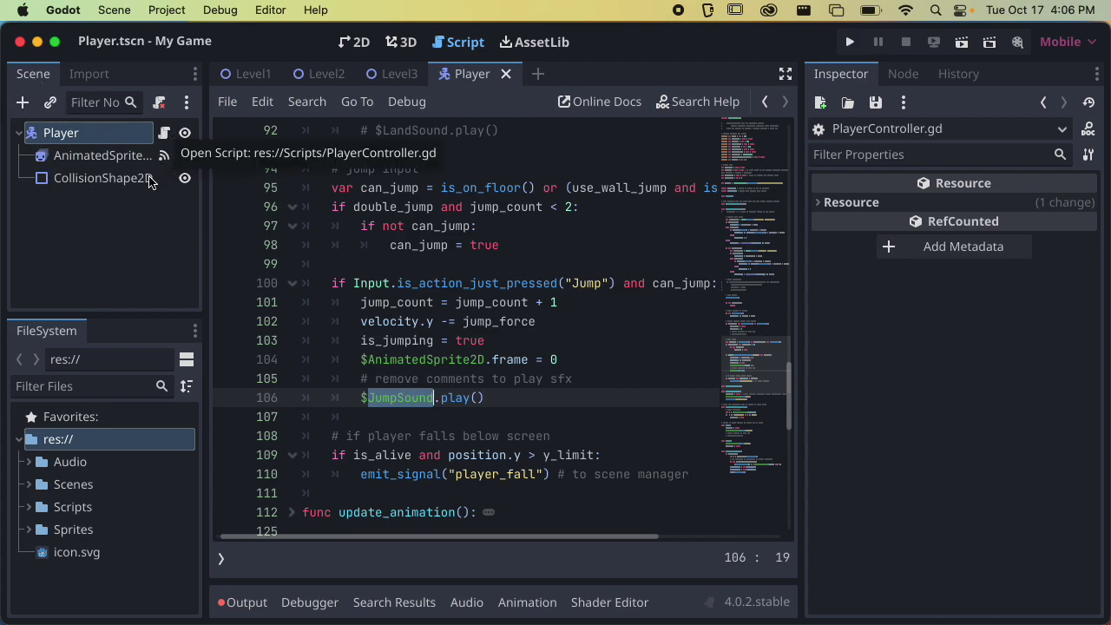
pyautogui.moveTo(439, 397)
pyautogui.mouseDown()
pyautogui.moveTo(480, 396)
pyautogui.moveTo(446, 396)
pyautogui.moveTo(434, 413)
pyautogui.mouseUp()
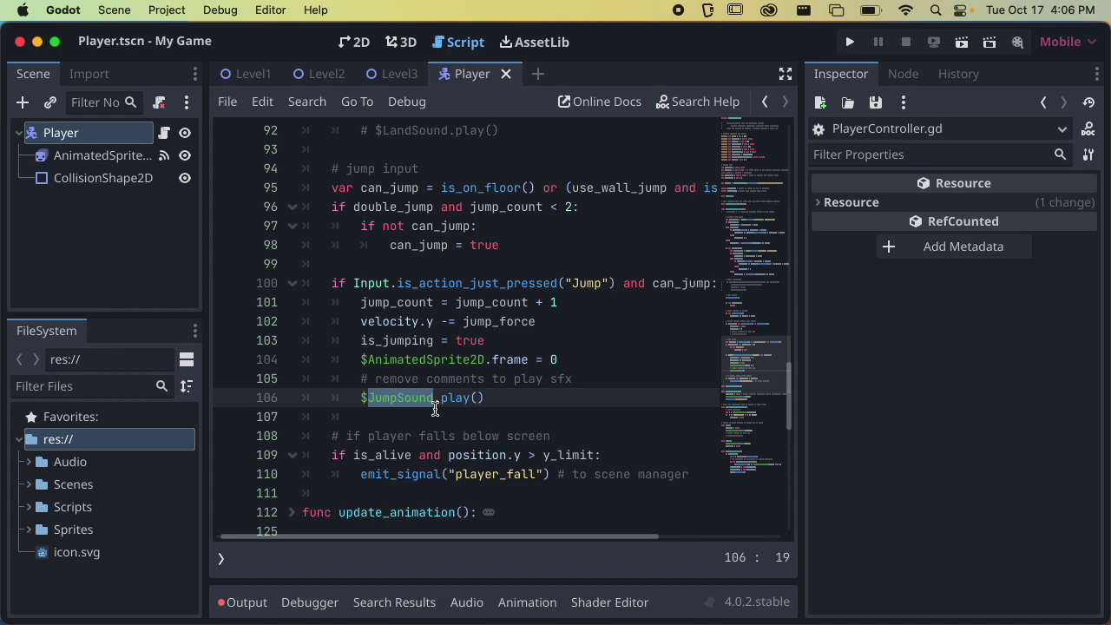
pyautogui.click(362, 399)
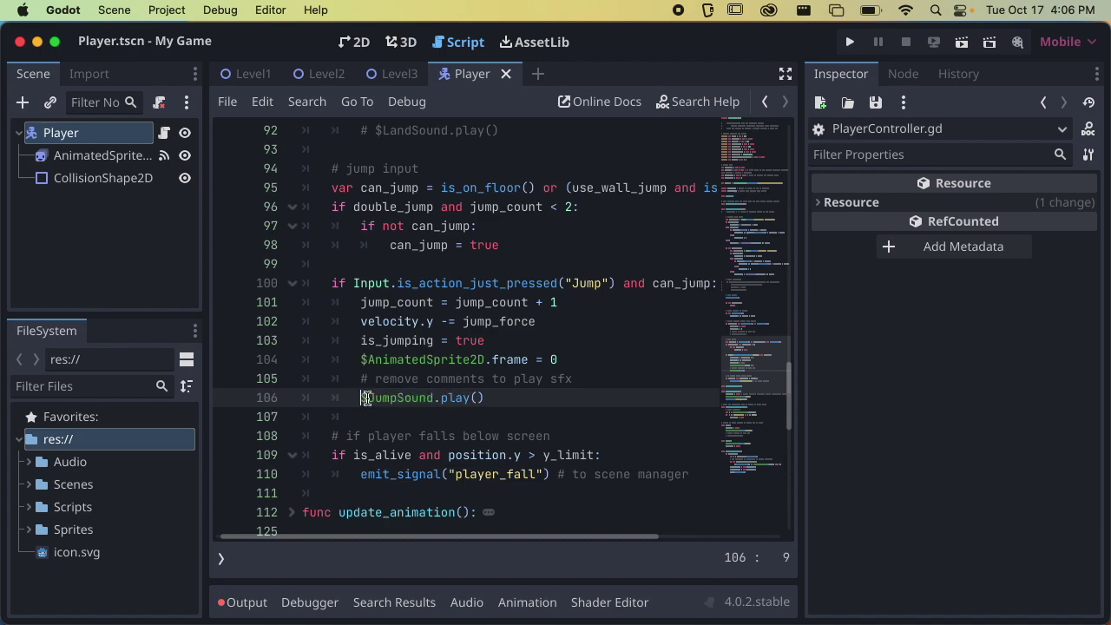
pyautogui.write('#')
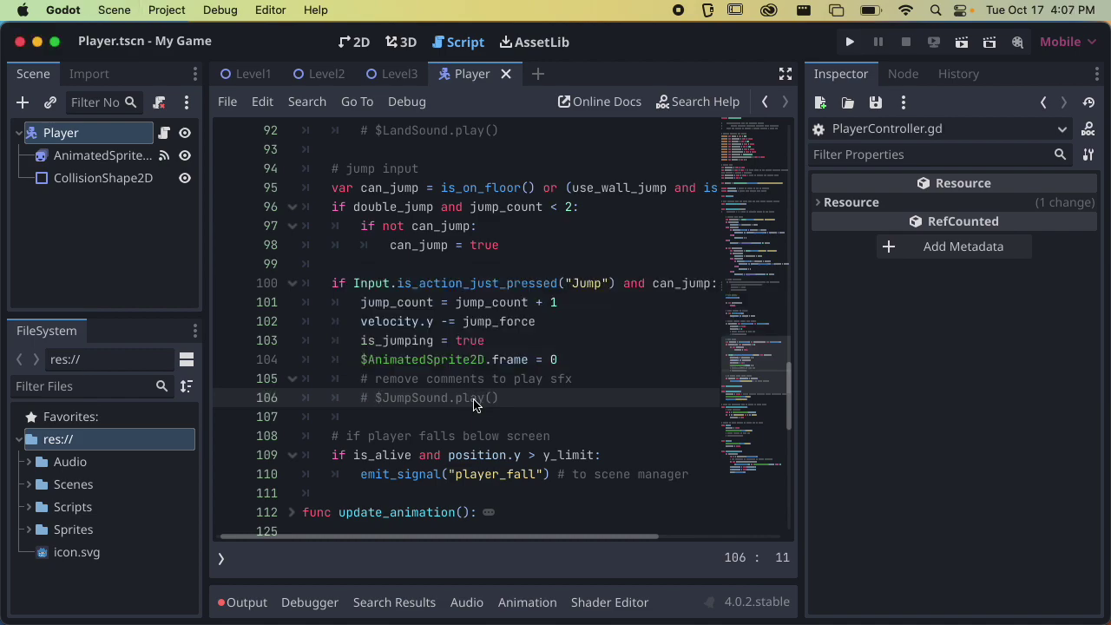
pyautogui.press('super+space')
# Launch TextEdit and start a new note reading 'Player: JumpSound', then return to Godot
pyautogui.write('text')
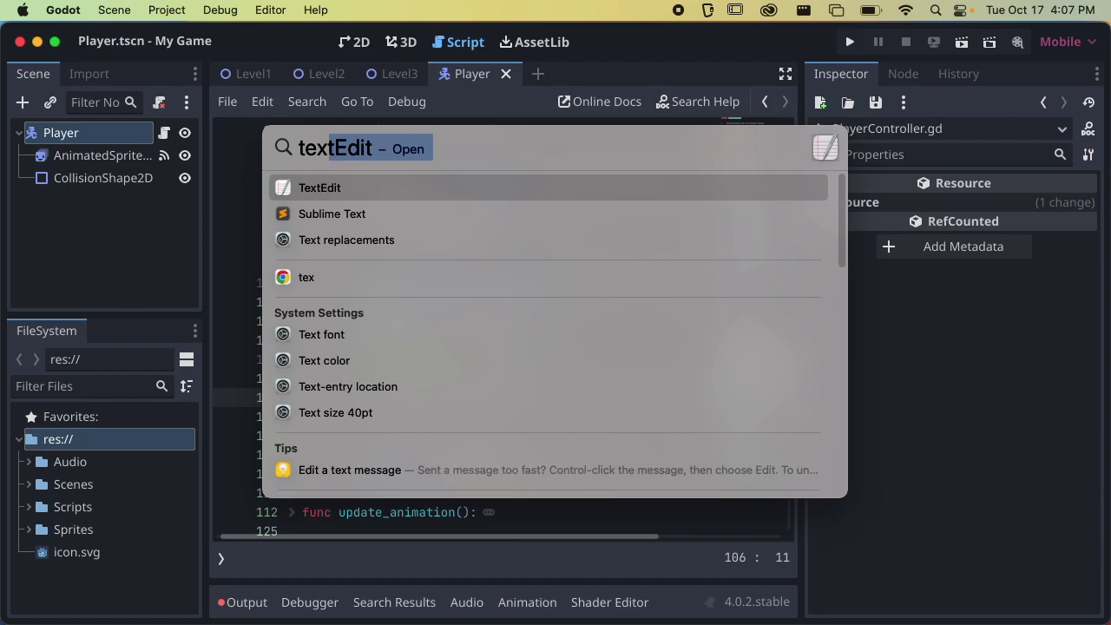
pyautogui.press('Return')
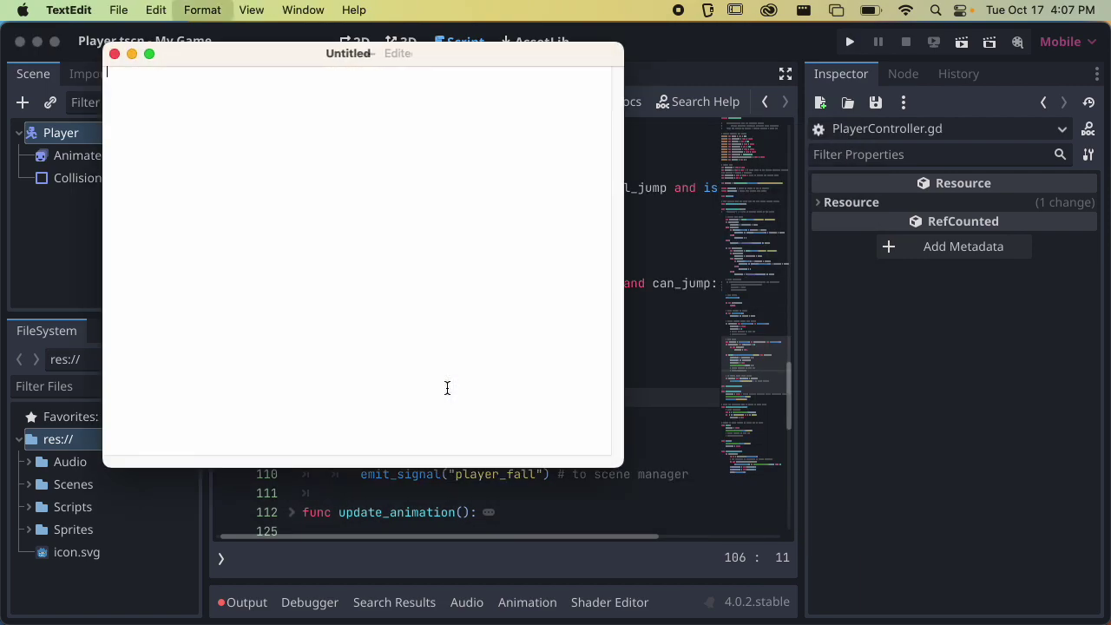
pyautogui.write('Player: JumpSound,')
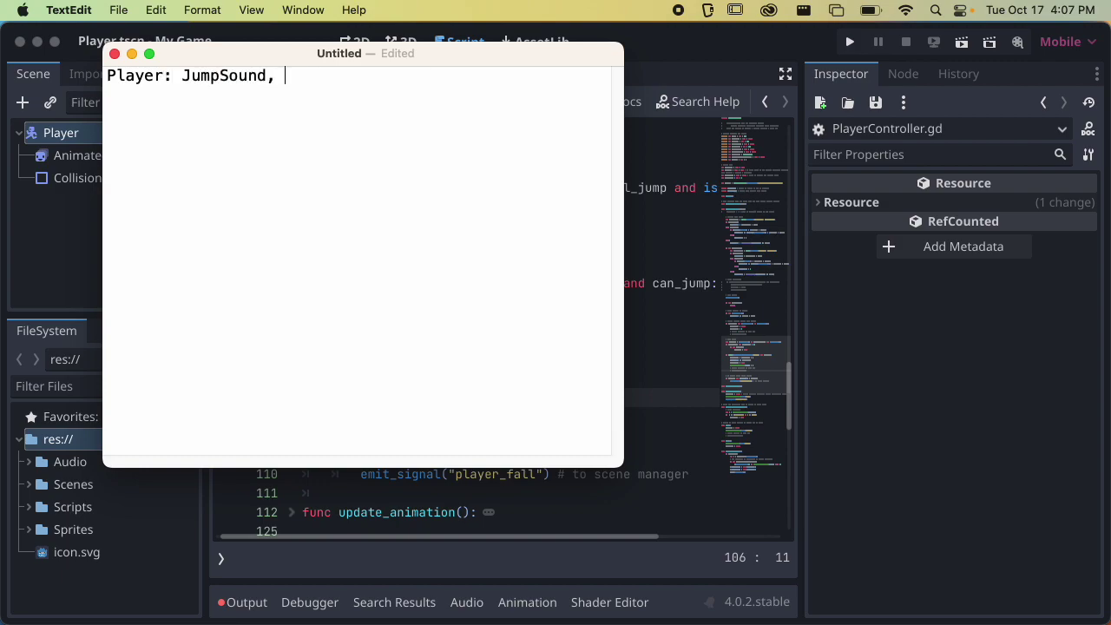
pyautogui.press('super+Tab')
pyautogui.scroll(-2, 449, 385)
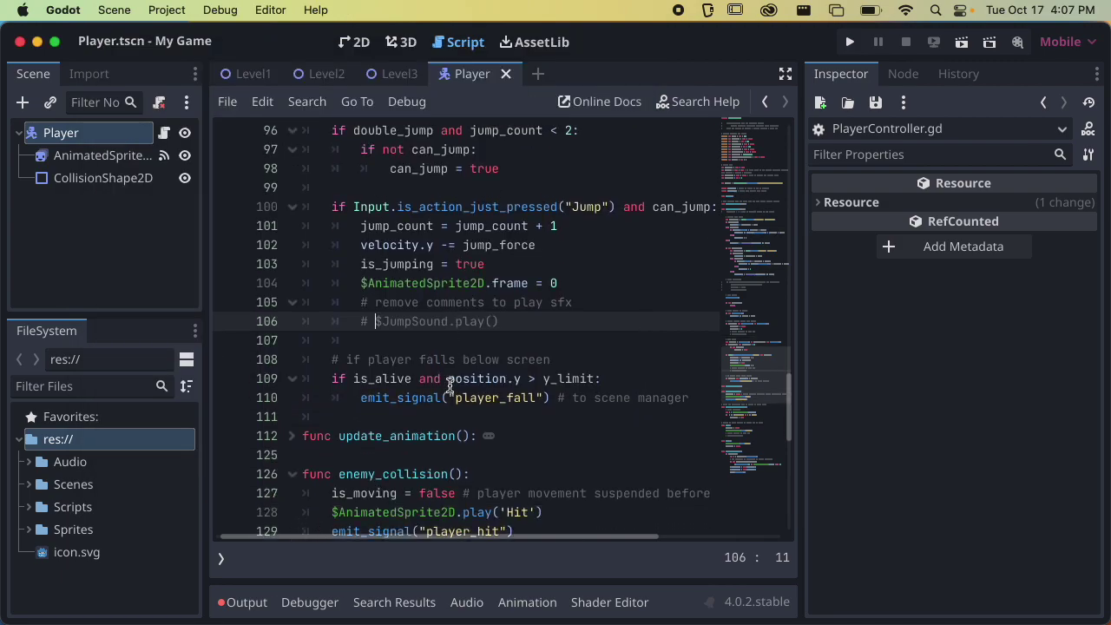
# Expand update_animation and scroll down to the DeathSound play line in the die function
pyautogui.keyDown('shift'); pyautogui.click(295, 436); pyautogui.keyUp('shift')
pyautogui.scroll(-4, 460, 382)
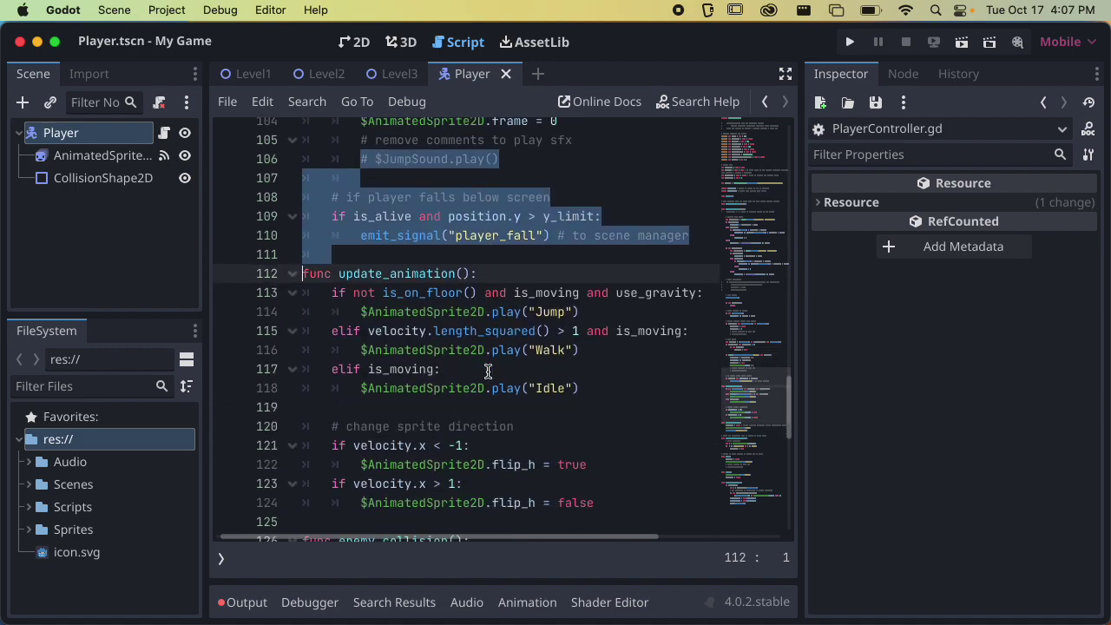
pyautogui.scroll(-10, 488, 371)
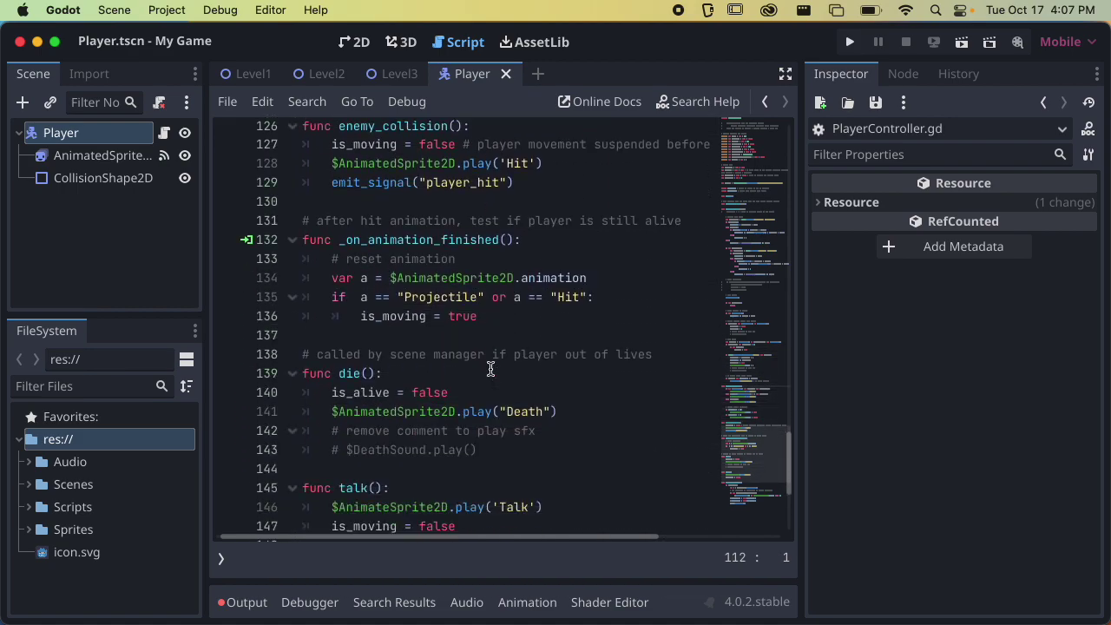
pyautogui.scroll(-1, 490, 369)
pyautogui.moveTo(325, 388); pyautogui.dragTo(491, 386)
pyautogui.click(488, 388)
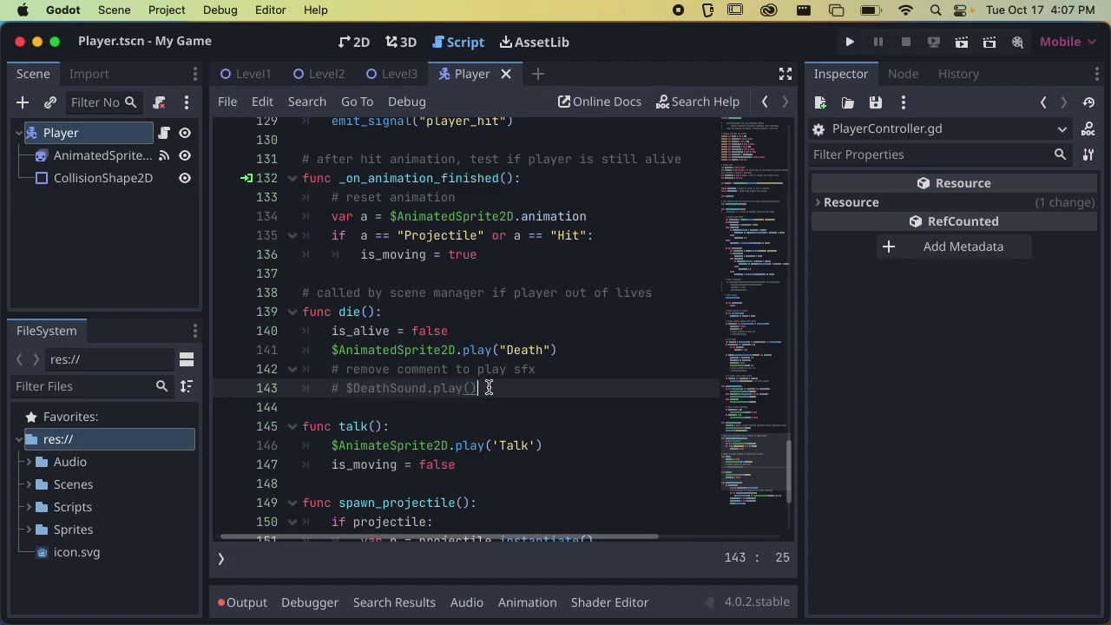
# Append 'DeathSound,' to the TextEdit player sound list and return to the script
pyautogui.press('super+Tab')
pyautogui.write('DeathSound,')
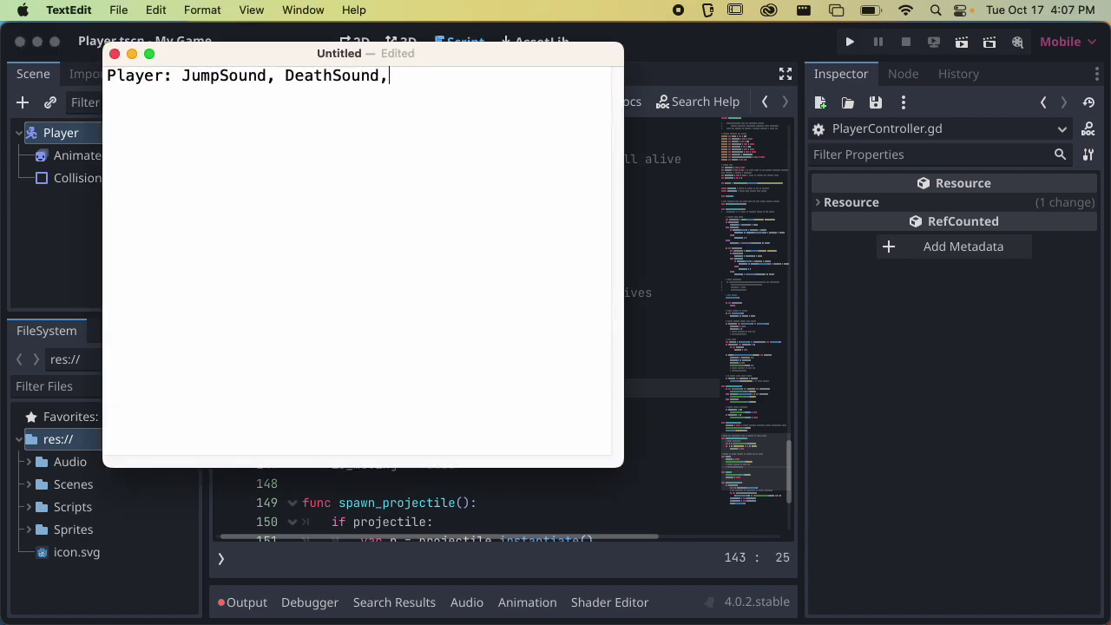
pyautogui.press('super+Tab')
pyautogui.scroll(-3, 484, 358)
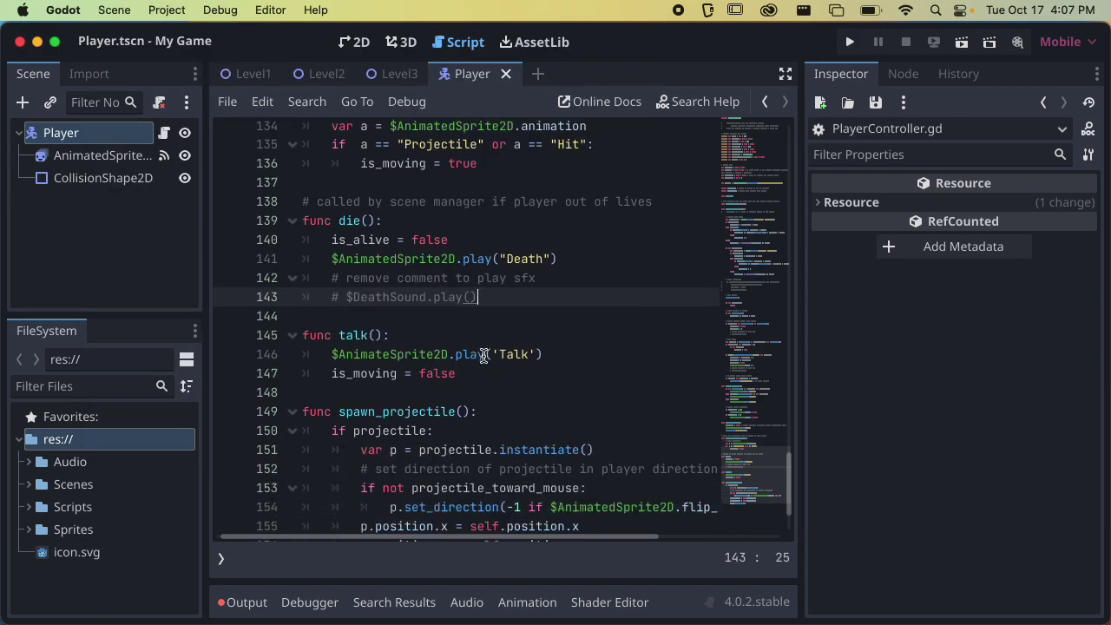
pyautogui.scroll(-2, 484, 357)
pyautogui.scroll(10, 565, 344)
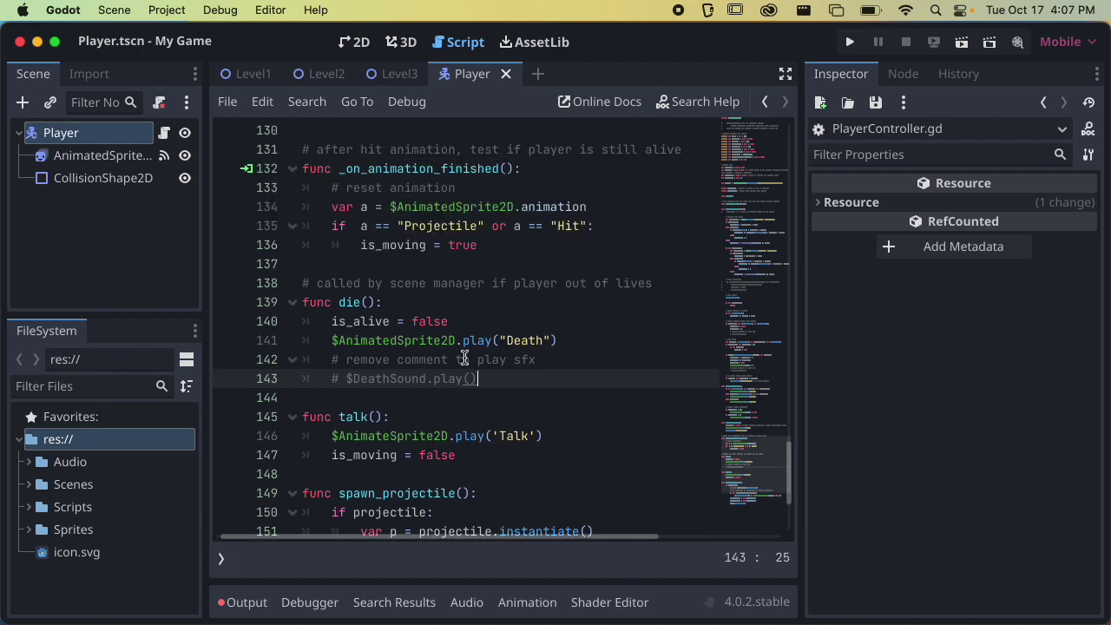
pyautogui.scroll(-10, 456, 355)
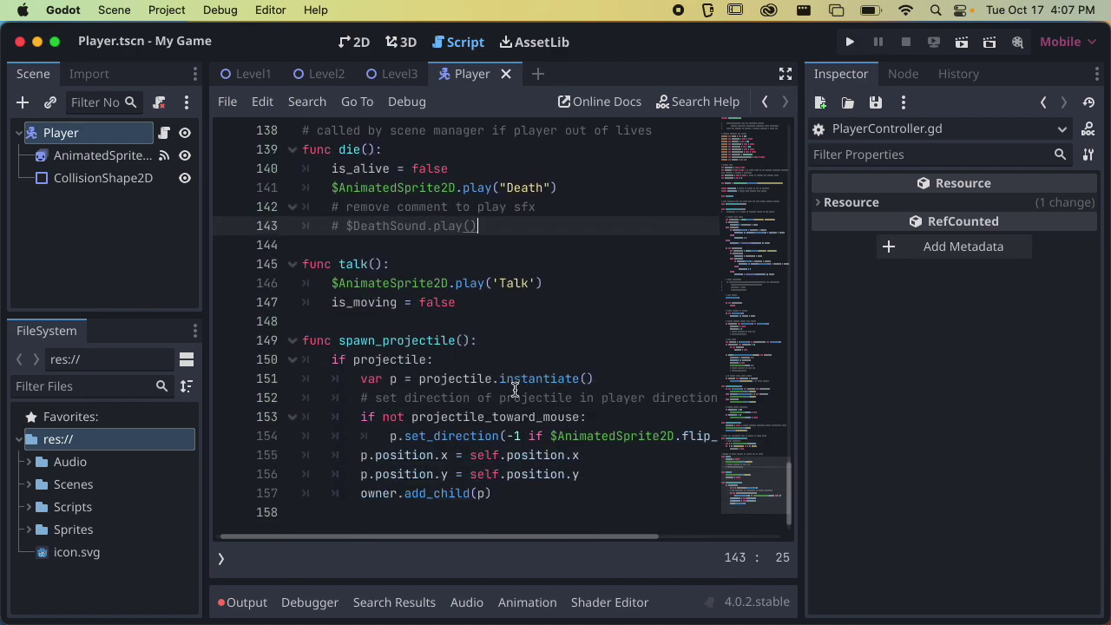
# Search the Player script for 'Sound' and add 'LandSound' to the TextEdit list
pyautogui.press('super+f')
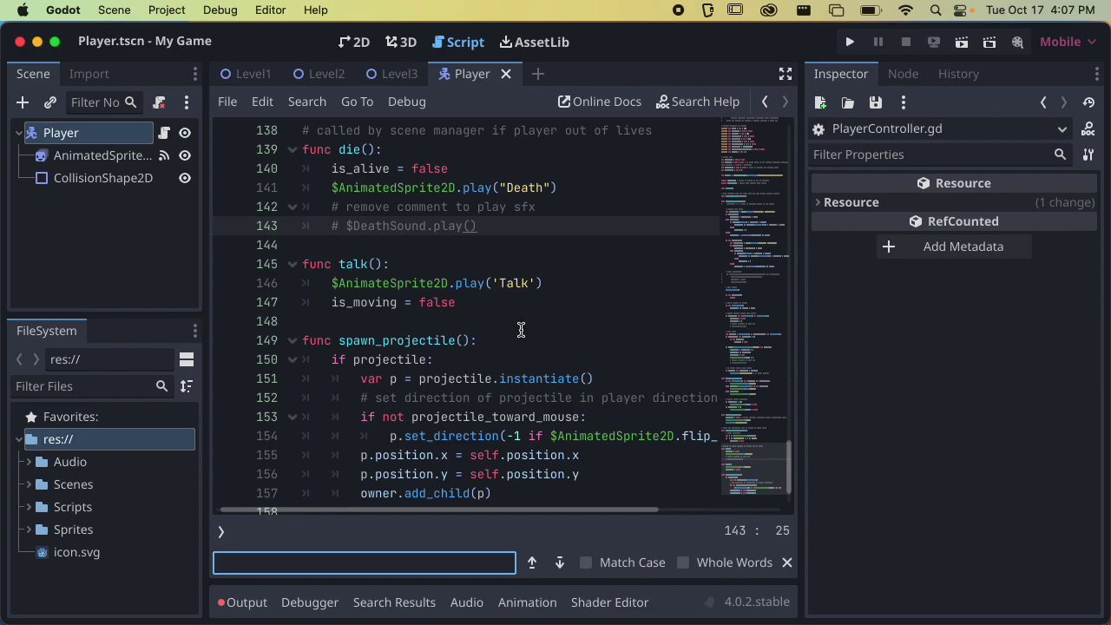
pyautogui.write('S')
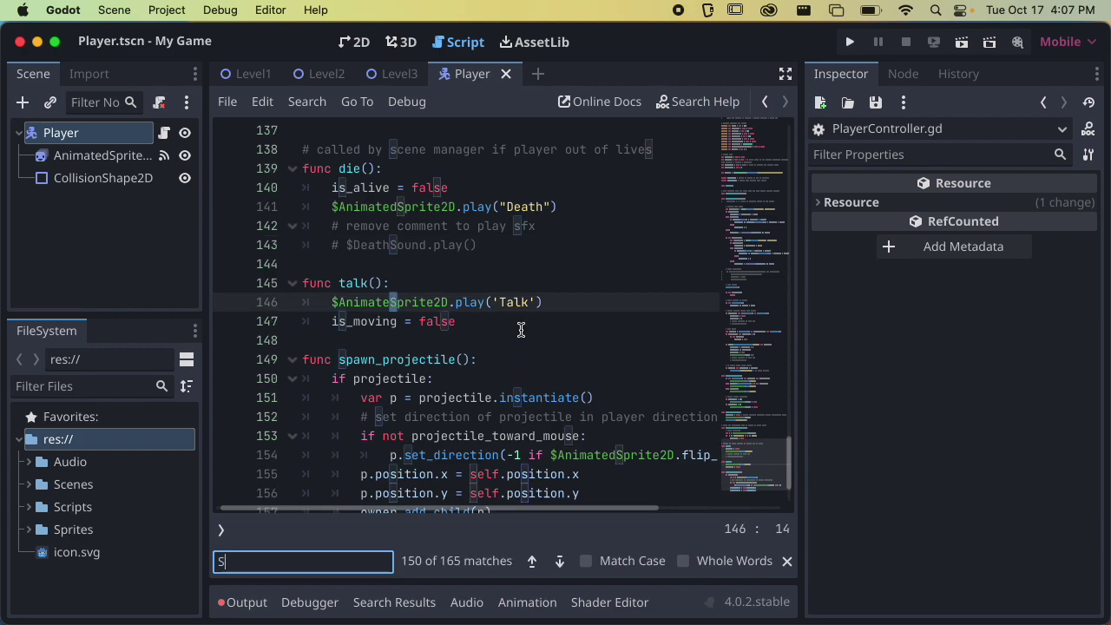
pyautogui.write('ound')
pyautogui.press('Return')
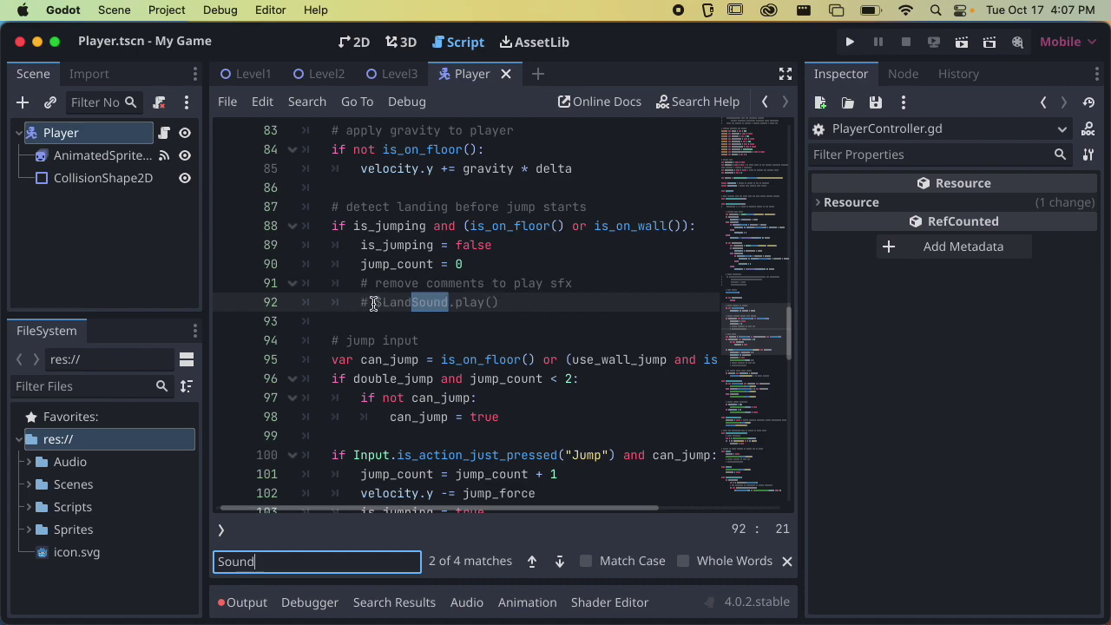
pyautogui.press('super+Tab')
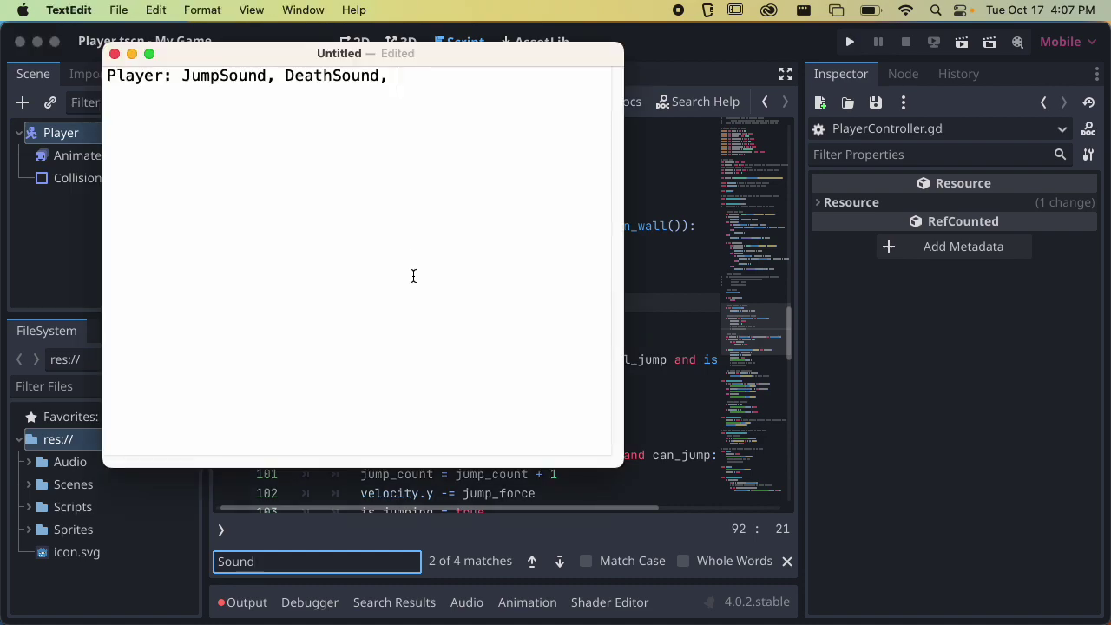
pyautogui.write('LandSound,')
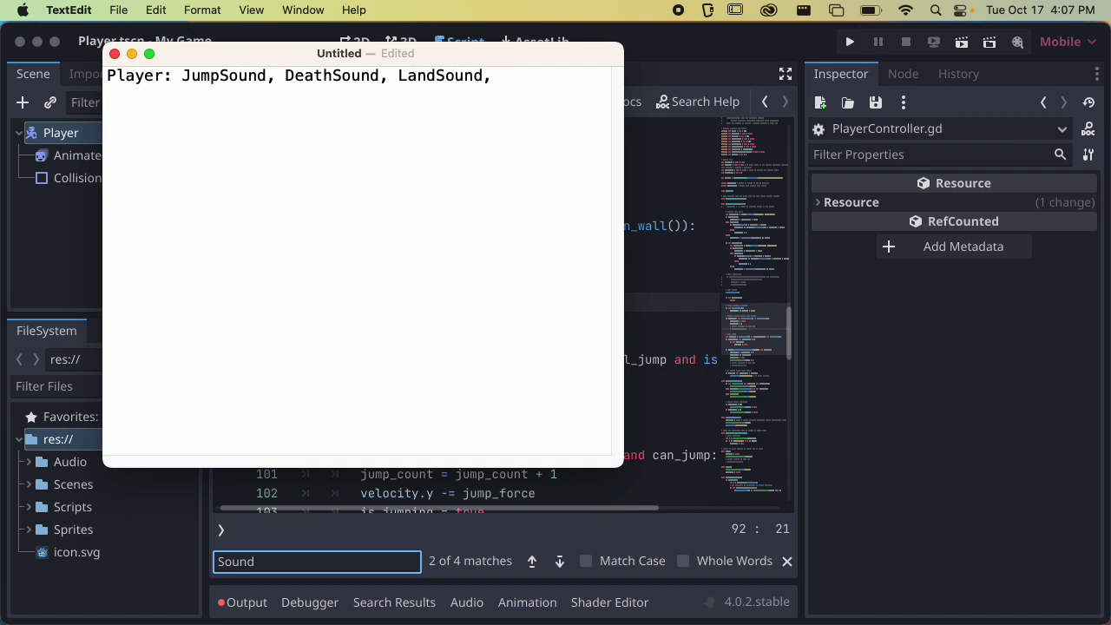
# Step through the remaining 'Sound' matches, expanding _ready, then close the search
pyautogui.press('super+Tab')
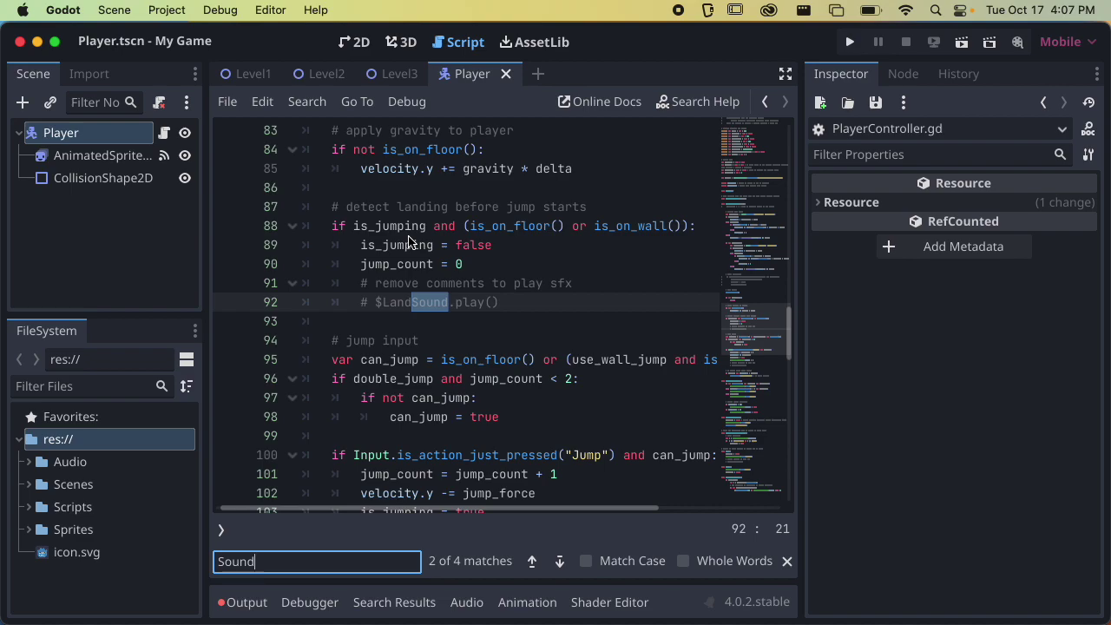
pyautogui.press('Return')
pyautogui.press('Return')
pyautogui.press('Return')
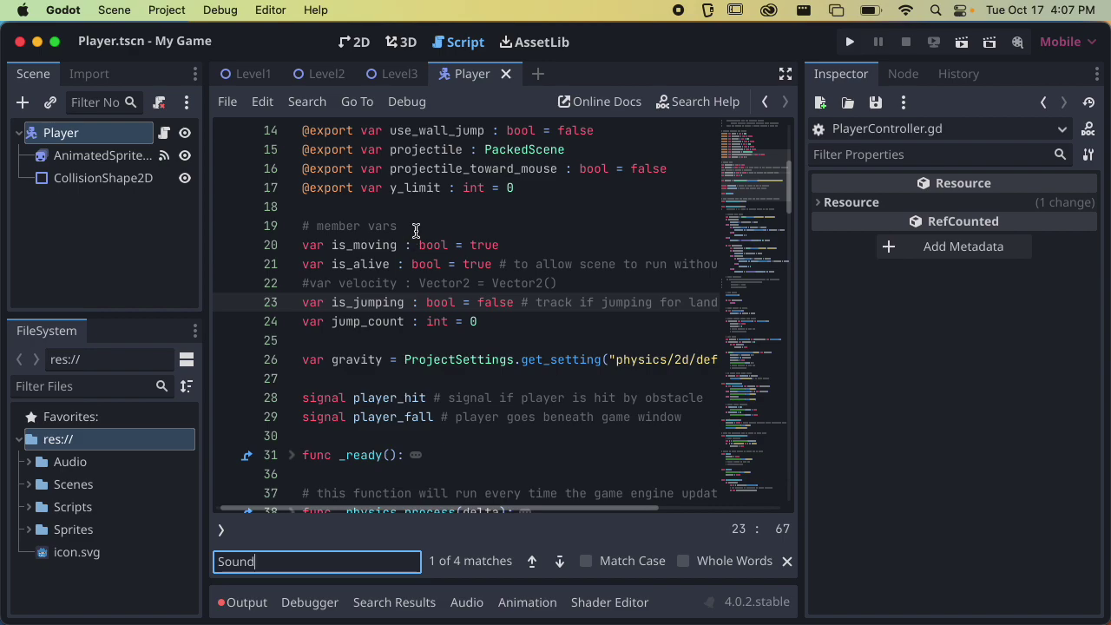
pyautogui.scroll(-4, 488, 263)
pyautogui.scroll(3, 489, 263)
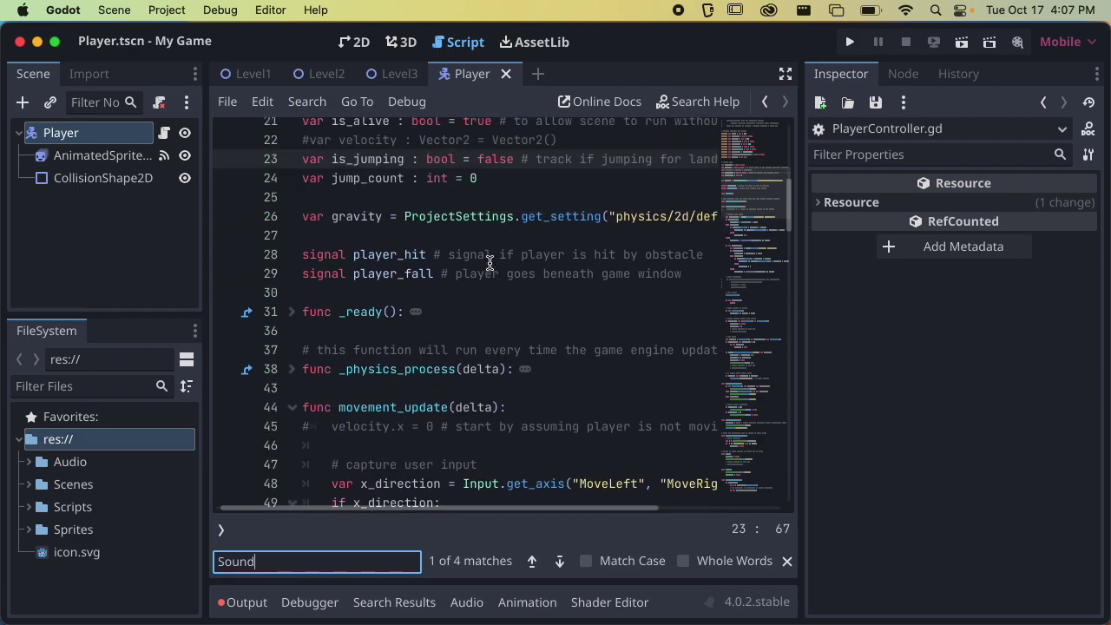
pyautogui.click(292, 385)
pyautogui.scroll(-5, 300, 264)
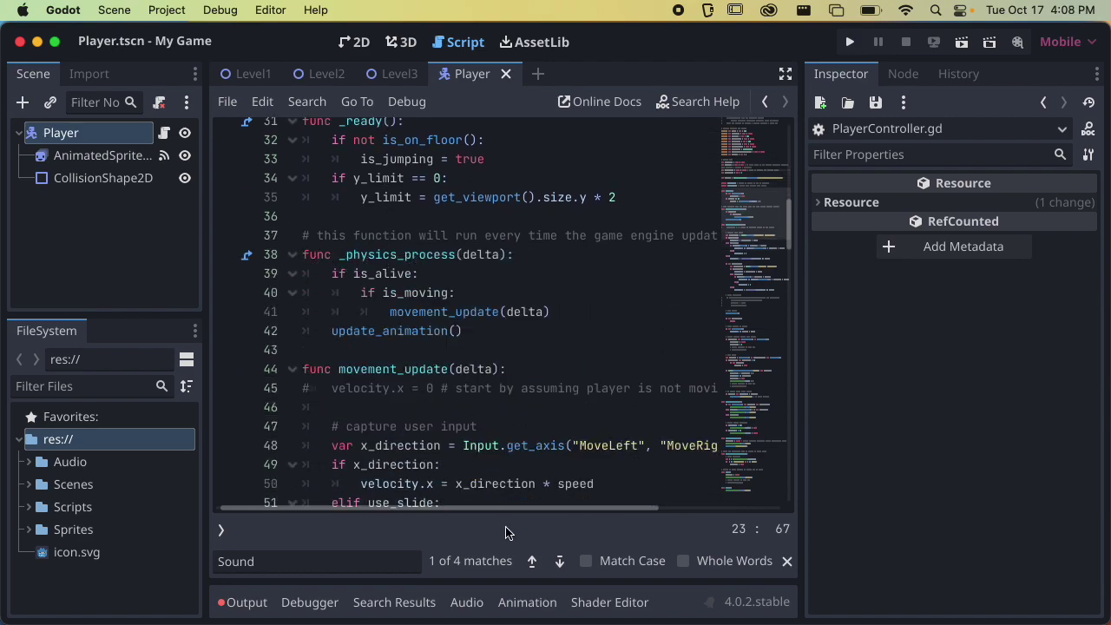
pyautogui.click(560, 561)
pyautogui.click(560, 562)
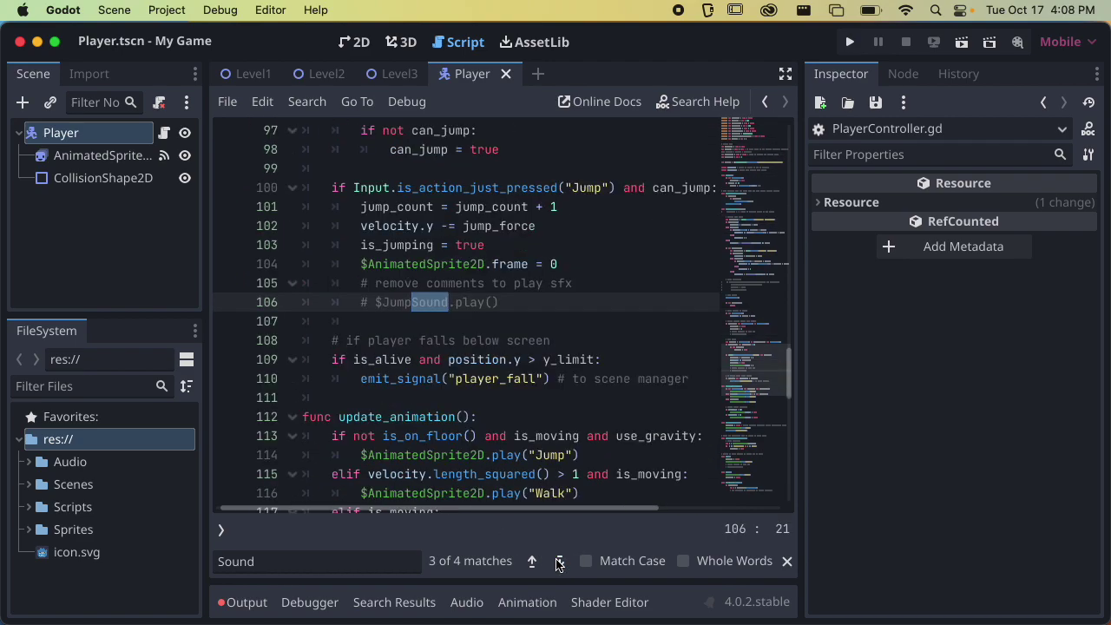
pyautogui.click(559, 562)
pyautogui.click(559, 561)
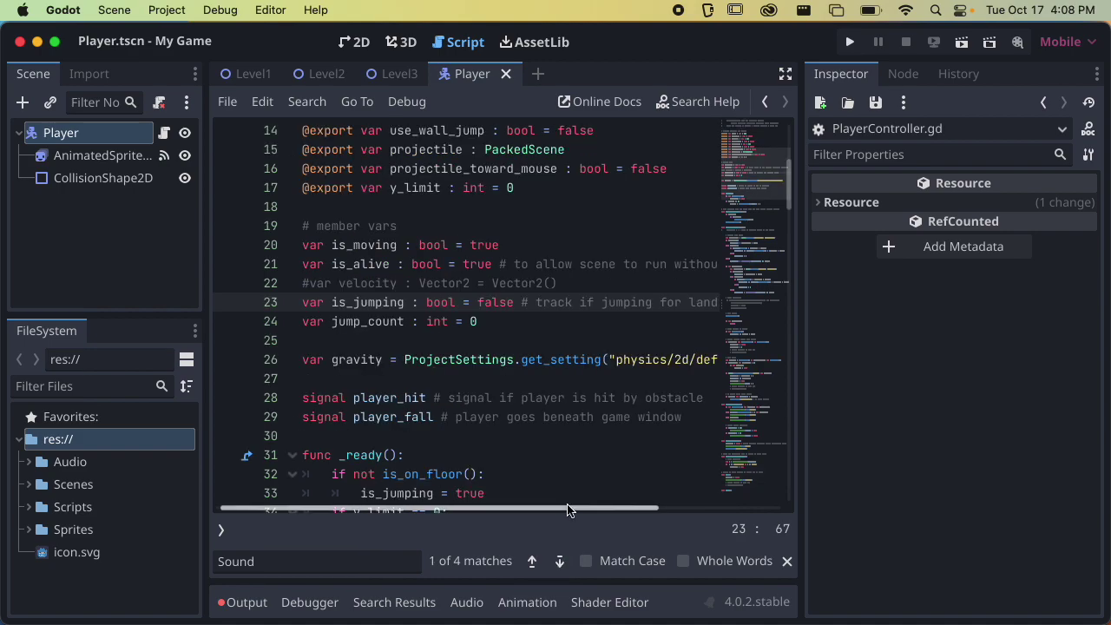
pyautogui.moveTo(565, 510); pyautogui.dragTo(596, 509)
pyautogui.click(788, 565)
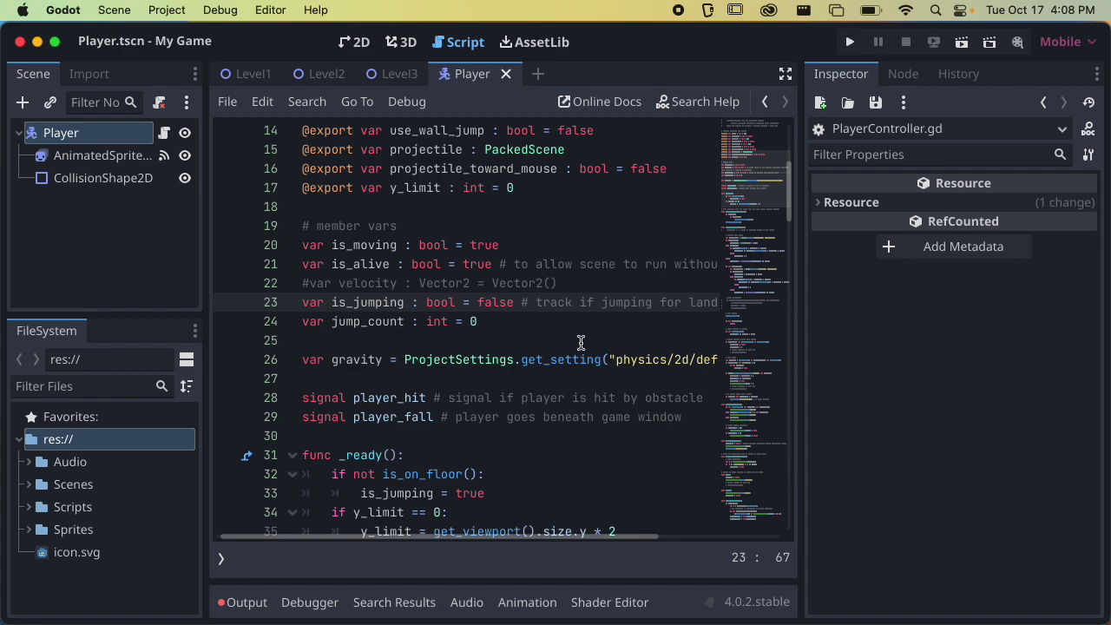
# Switch to the Level3 scene and expand Obstacles to show the Enemy nodes
pyautogui.press('super+Tab')
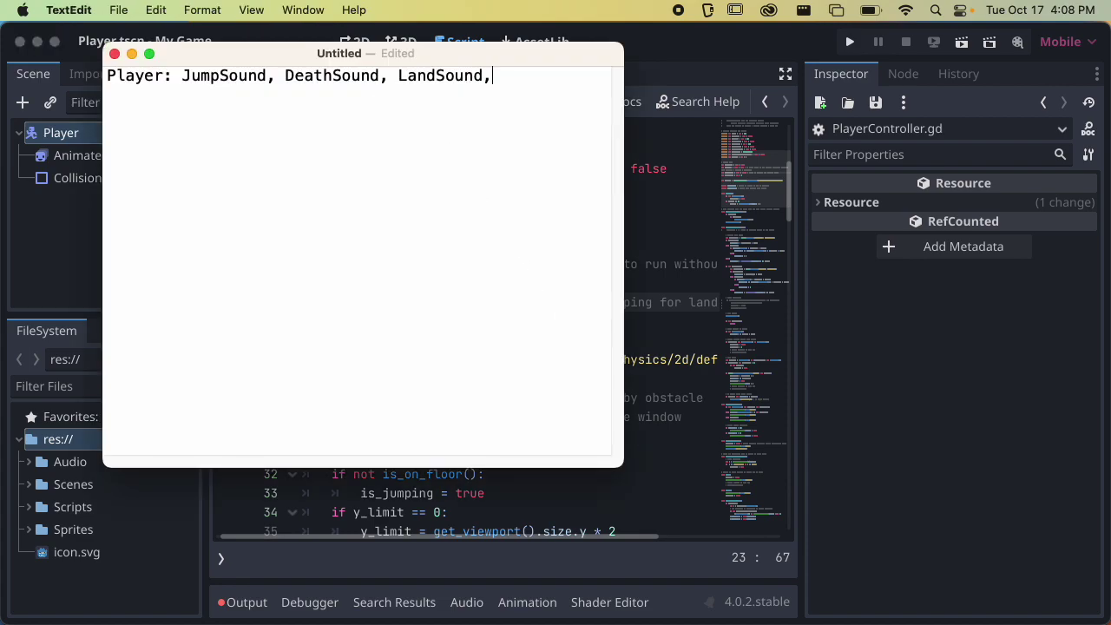
pyautogui.press('super+Tab')
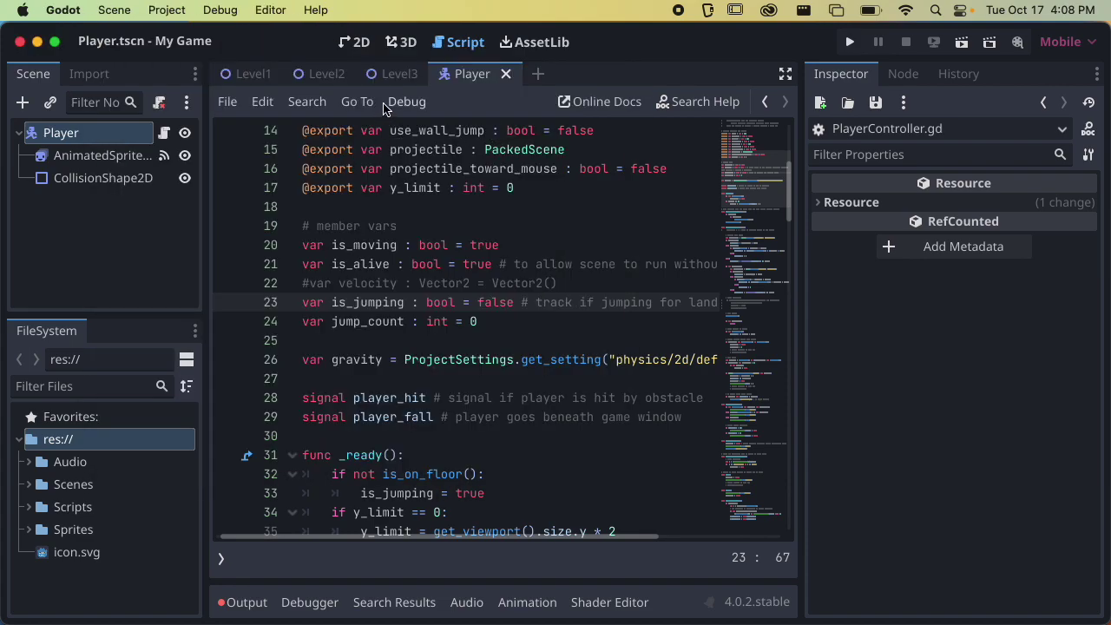
pyautogui.click(397, 74)
pyautogui.click(29, 200)
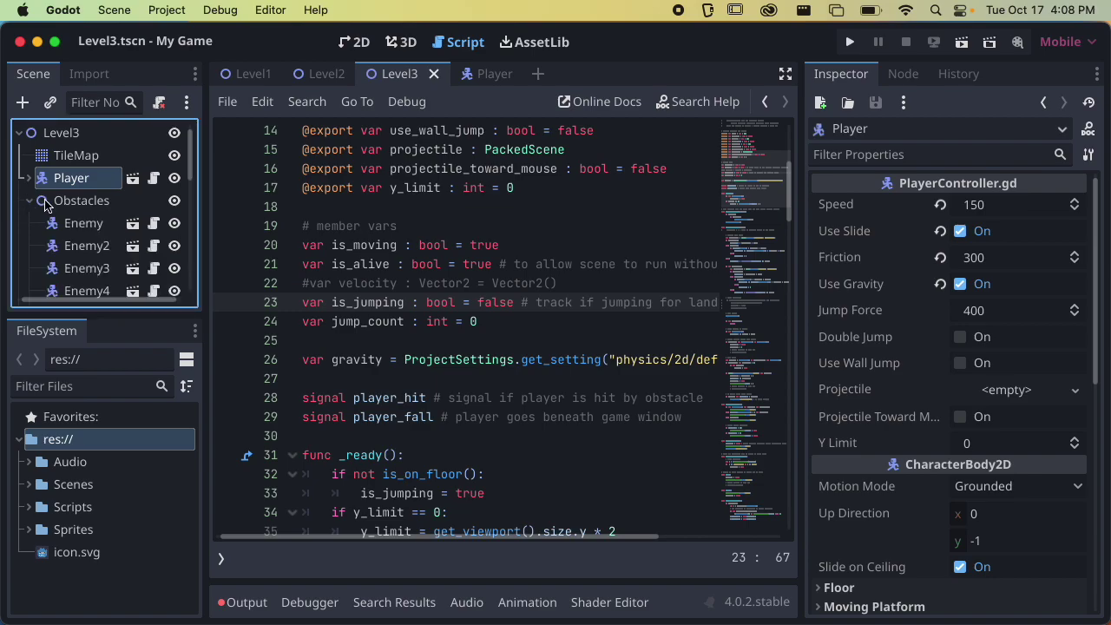
# Open the Enemy scene's script and search 'Sound' to the DeathSound call on line 66
pyautogui.click(133, 225)
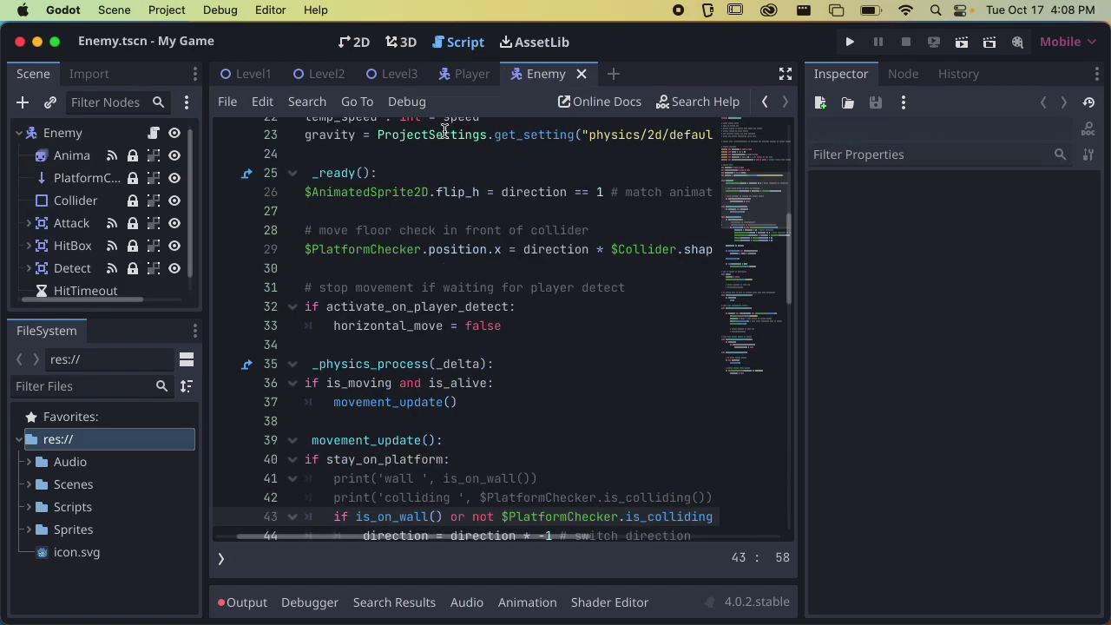
pyautogui.scroll(5, 434, 230)
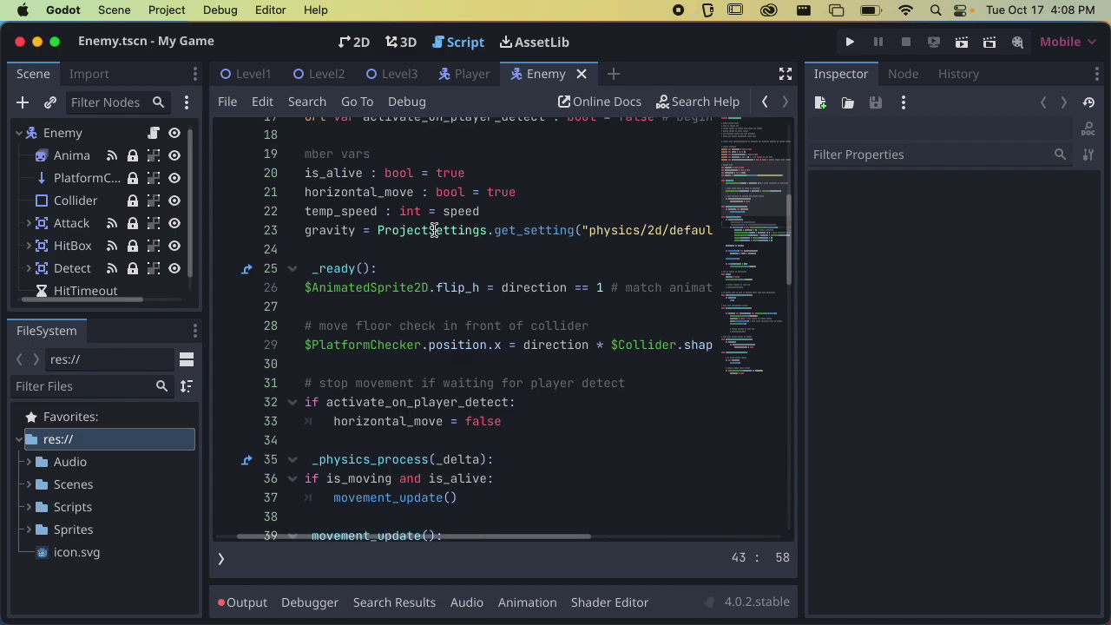
pyautogui.hscroll(-2, 399, 526)
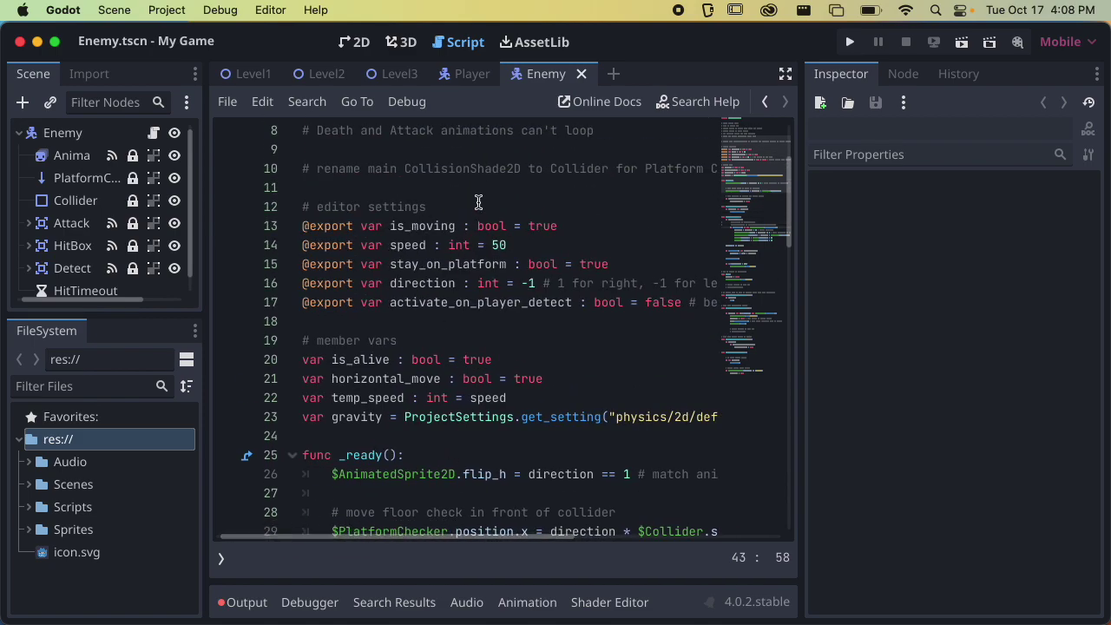
pyautogui.scroll(3, 478, 199)
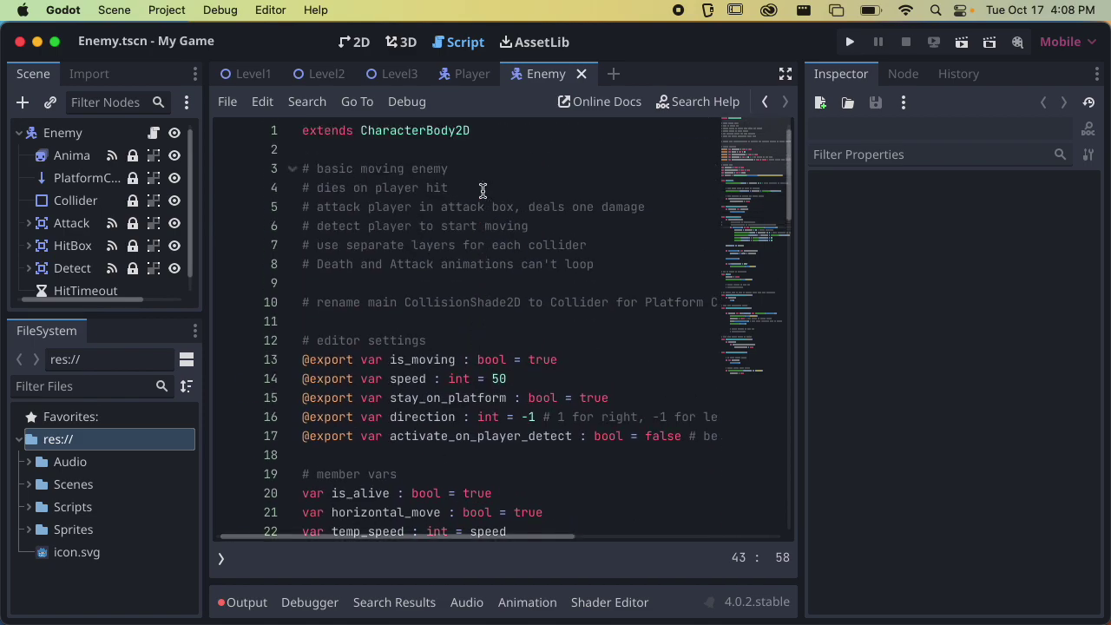
pyautogui.click(152, 134)
pyautogui.press('super+f')
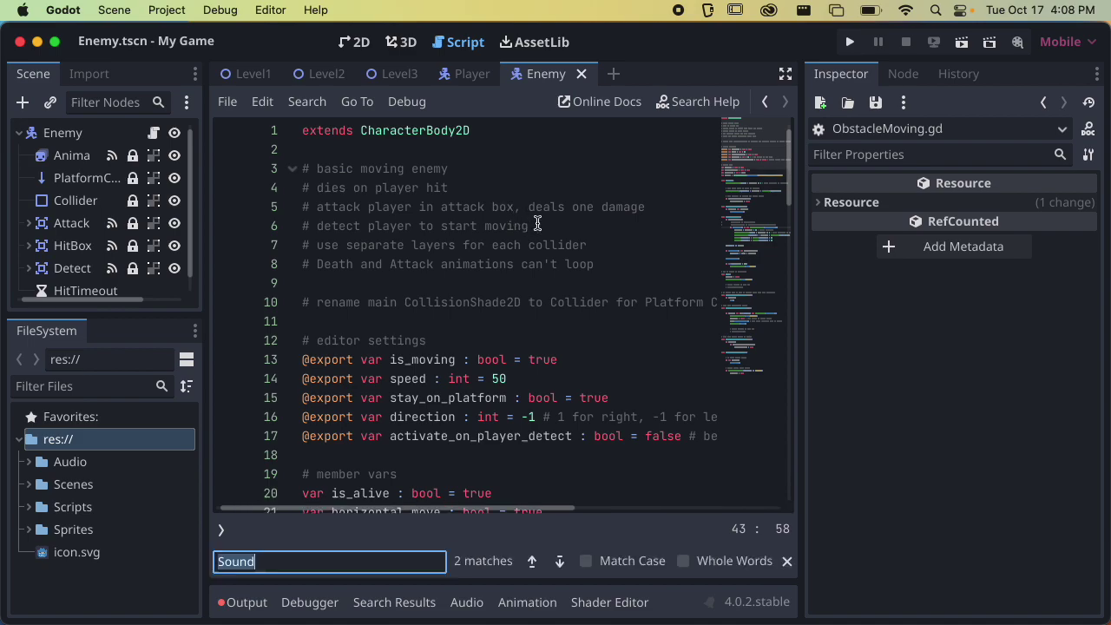
pyautogui.press('Return')
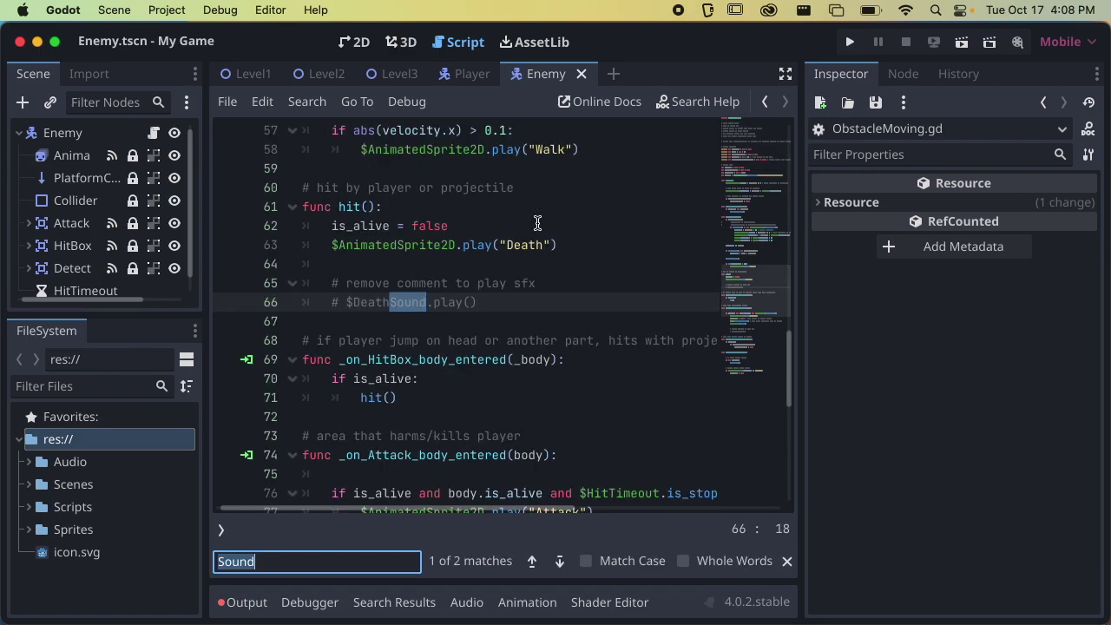
# Add an 'Enemy: DeathSound, HitSound' line to the notes, locating HitSound on line 83
pyautogui.press('super+Tab')
pyautogui.press('Return')
pyautogui.write('Enemy: DeathSound,')
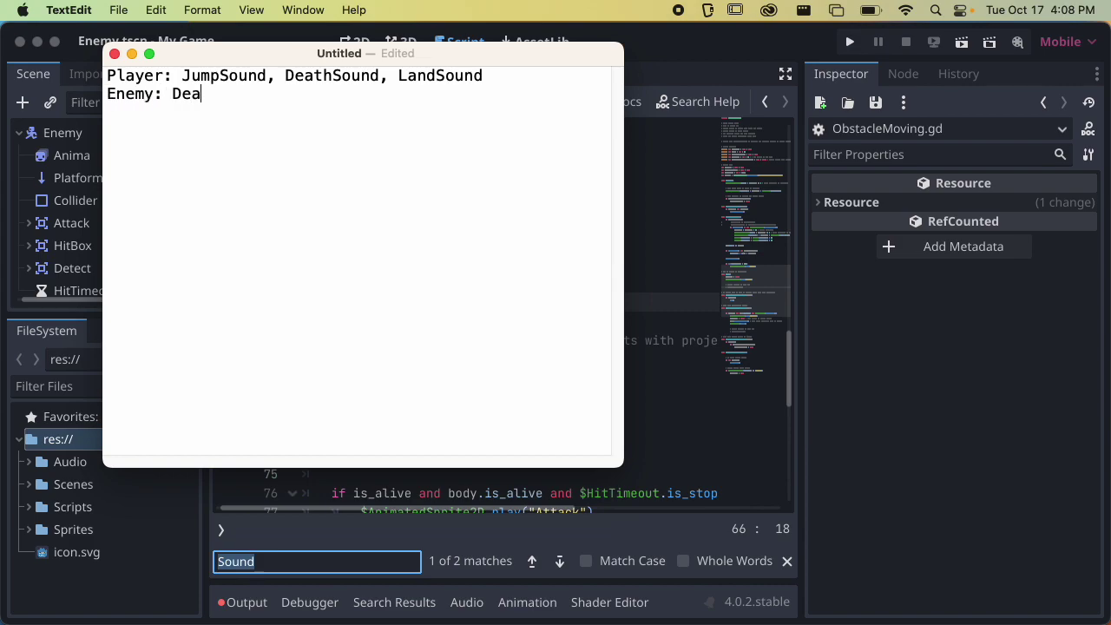
pyautogui.press('super+Tab')
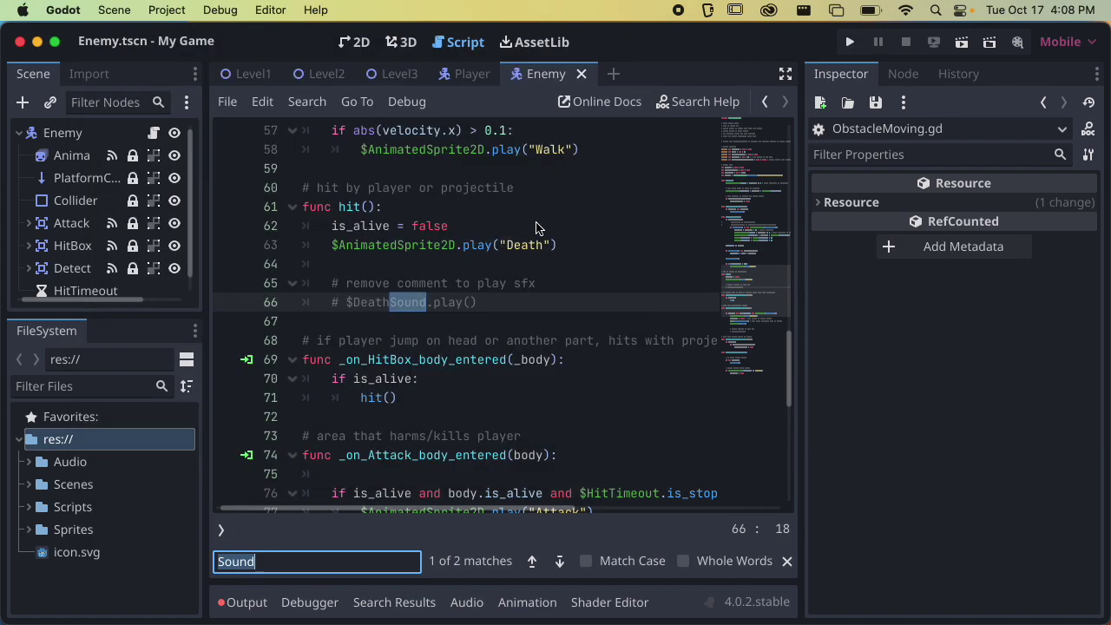
pyautogui.press('Return')
pyautogui.press('super+Tab')
pyautogui.write('HitSound')
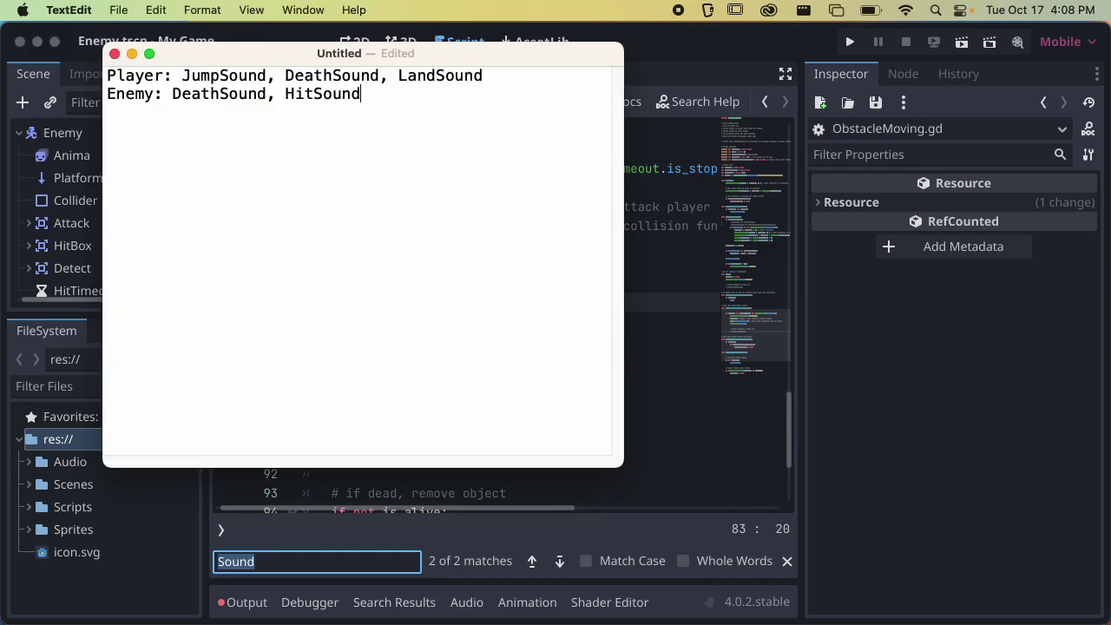
pyautogui.press('super+Tab')
pyautogui.press('Return')
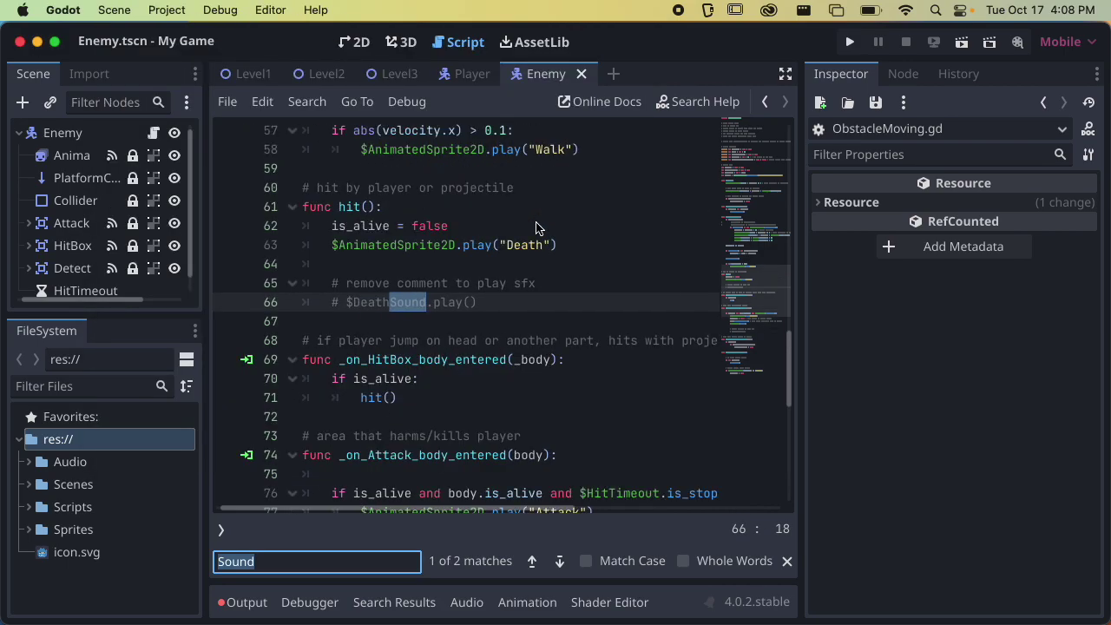
pyautogui.press('Return')
pyautogui.press('Return')
pyautogui.press('Return')
pyautogui.press('Return')
pyautogui.press('Escape')
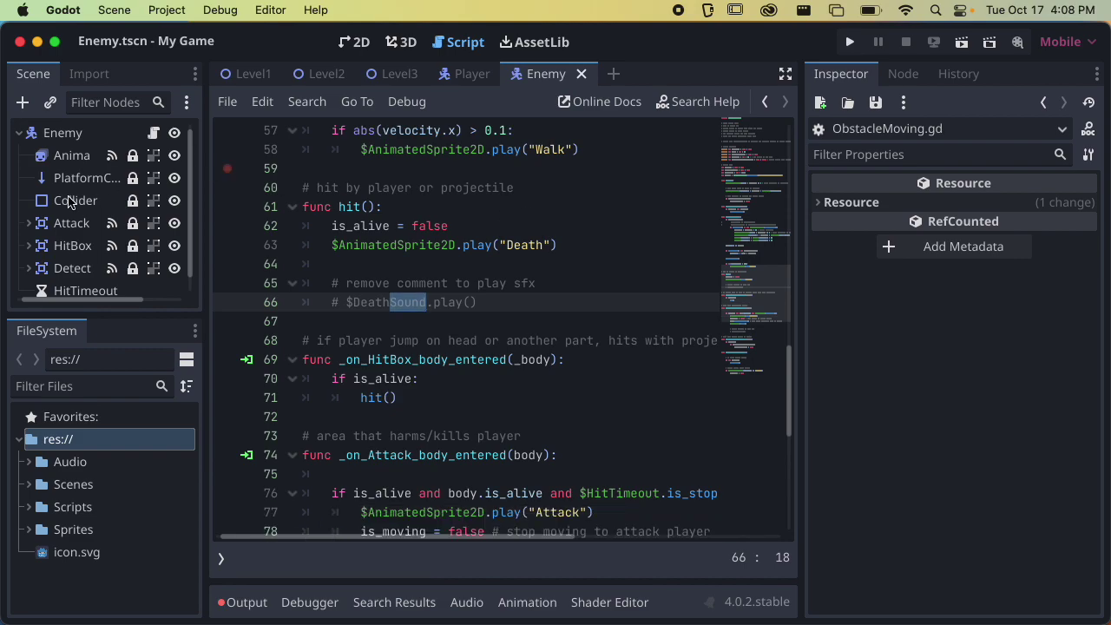
# In Level3, expand Rewards and open the Apple's script at the CollectedSound call, line 22
pyautogui.click(387, 76)
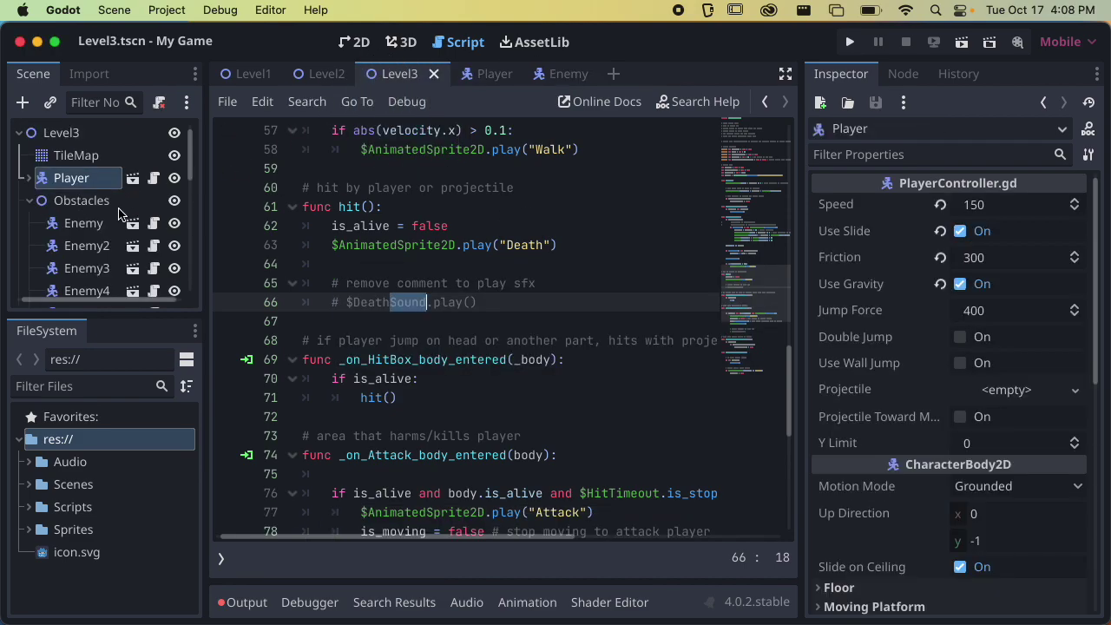
pyautogui.click(27, 200)
pyautogui.click(26, 226)
pyautogui.click(153, 238)
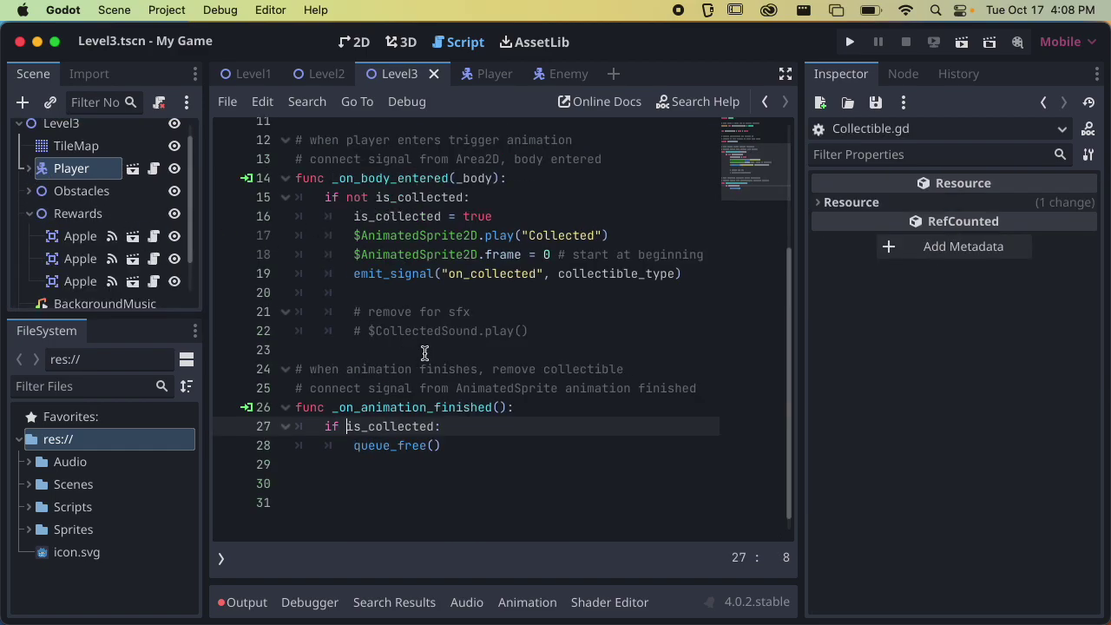
pyautogui.moveTo(367, 331); pyautogui.dragTo(559, 327)
pyautogui.click(560, 327)
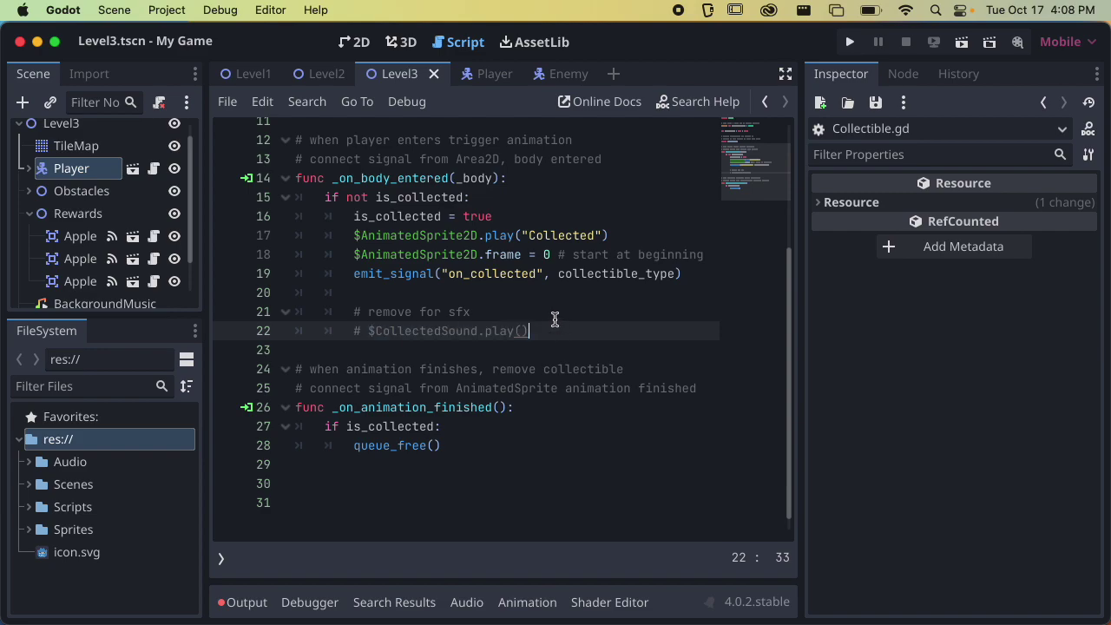
# Add an 'Items/Rewards: CollectedSound' line to the TextEdit notes
pyautogui.press('super+Tab')
pyautogui.press('BackSpace')
pyautogui.write('Itme')
pyautogui.press('BackSpace')
pyautogui.press('BackSpace')
pyautogui.press('BackSpace')
pyautogui.press('BackSpace')
pyautogui.write('Items/Rew')
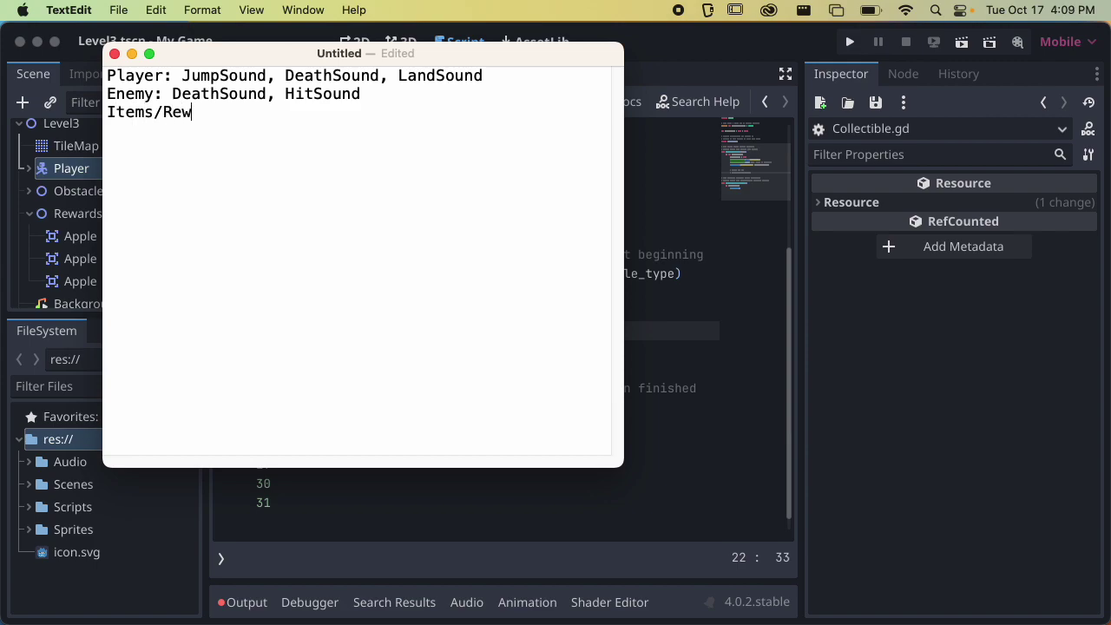
pyautogui.write('ards: CollectedSound')
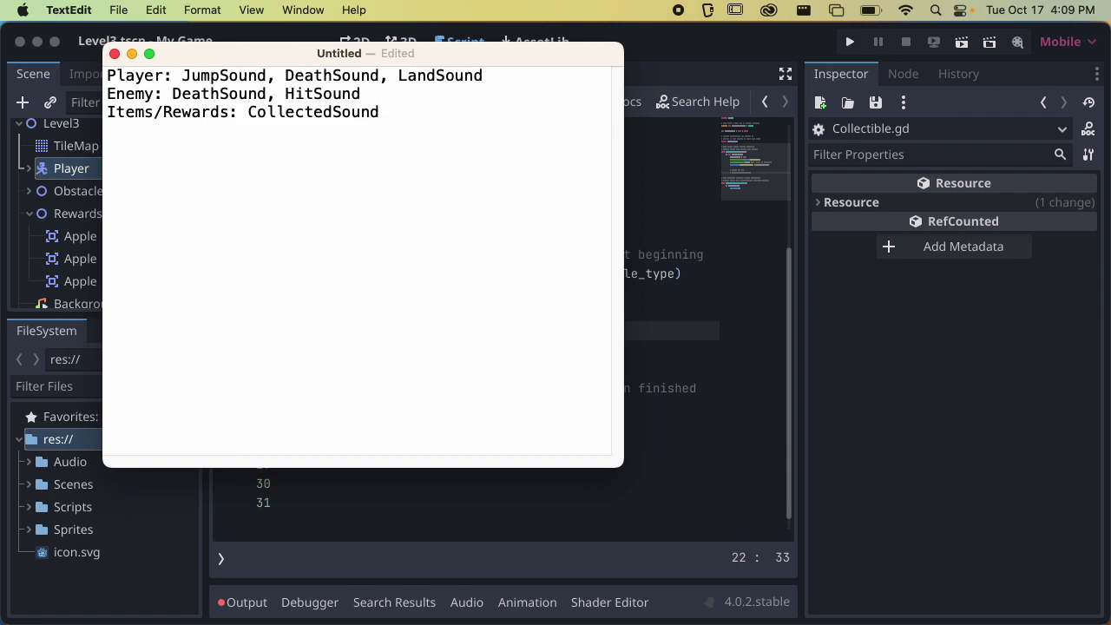
# Enlarge the notes' text, cancel saving, and move the window to the right
pyautogui.press('super+plus')
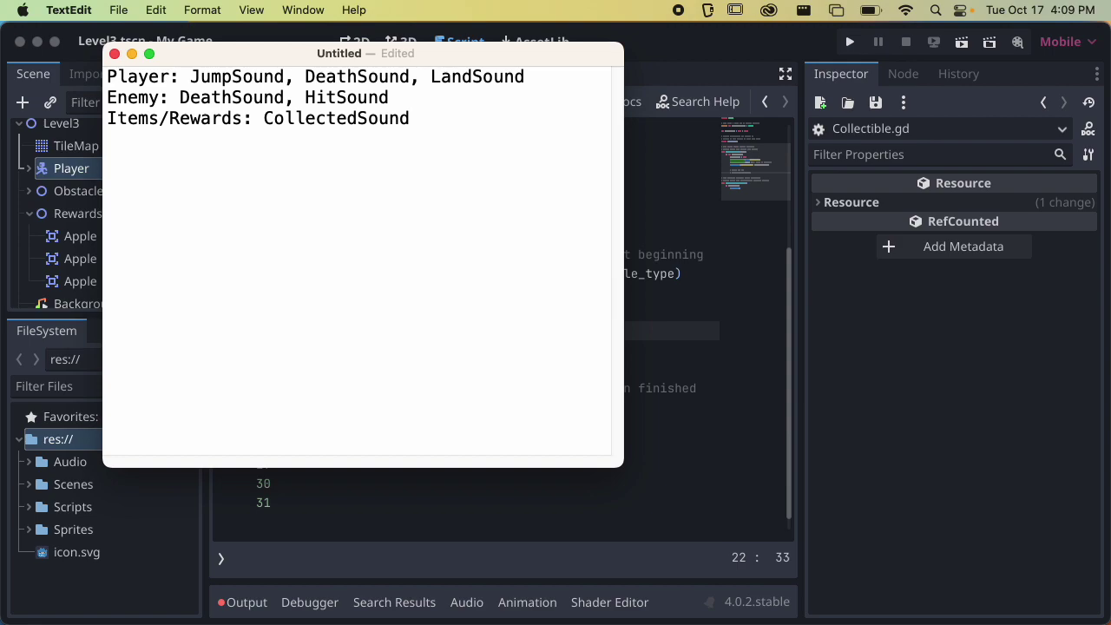
pyautogui.press('super+s')
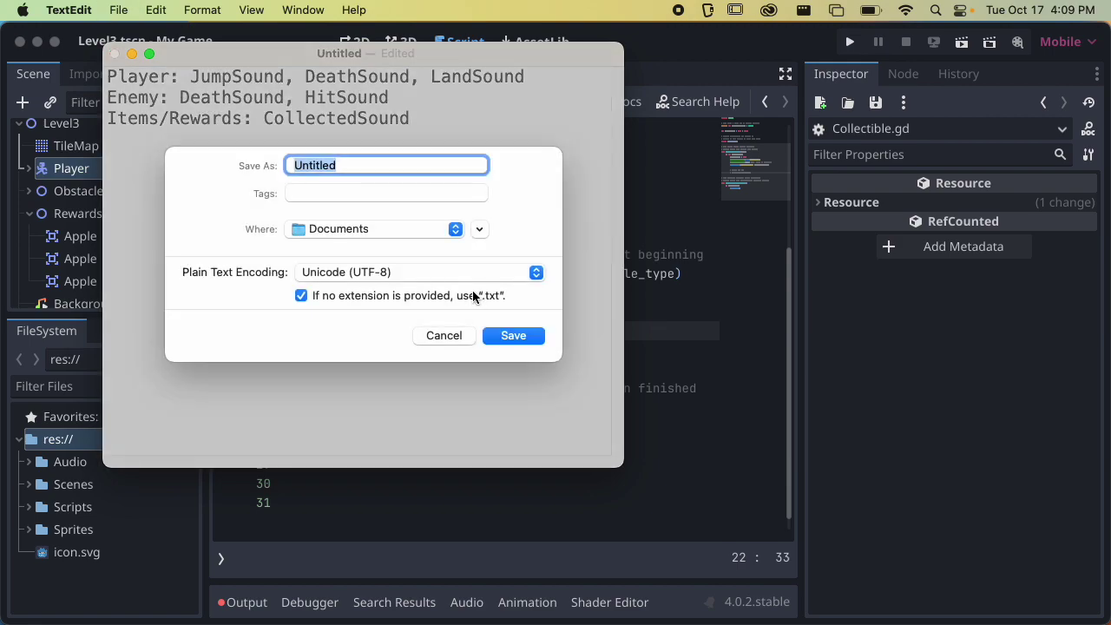
pyautogui.click(438, 333)
pyautogui.moveTo(429, 51); pyautogui.dragTo(843, 61)
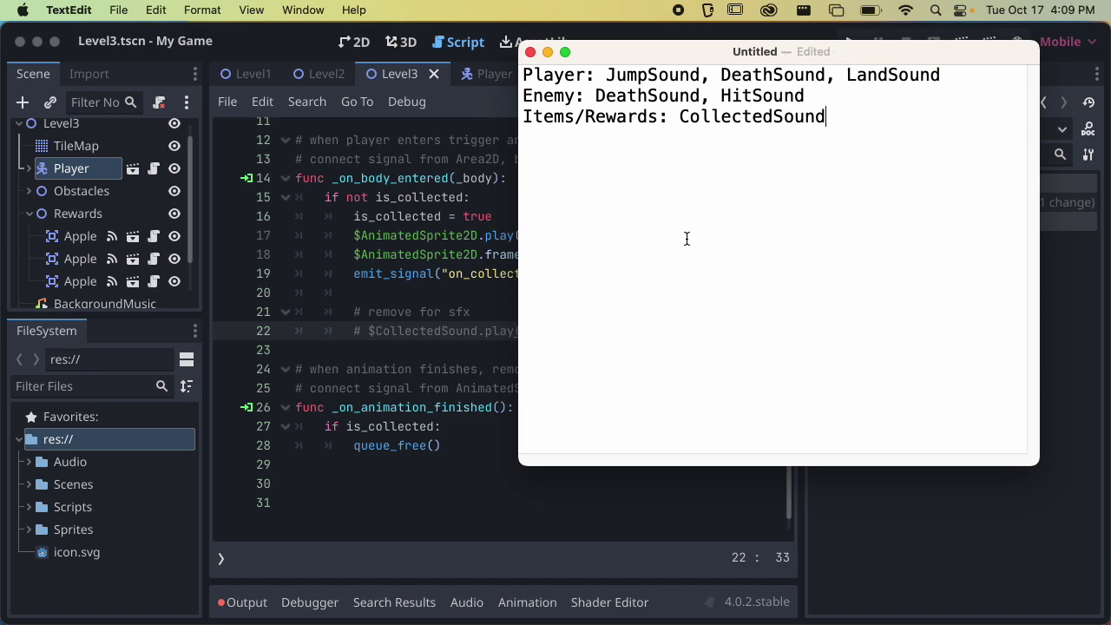
pyautogui.press('super+Tab')
pyautogui.press('super+Tab')
pyautogui.press('super+Tab')
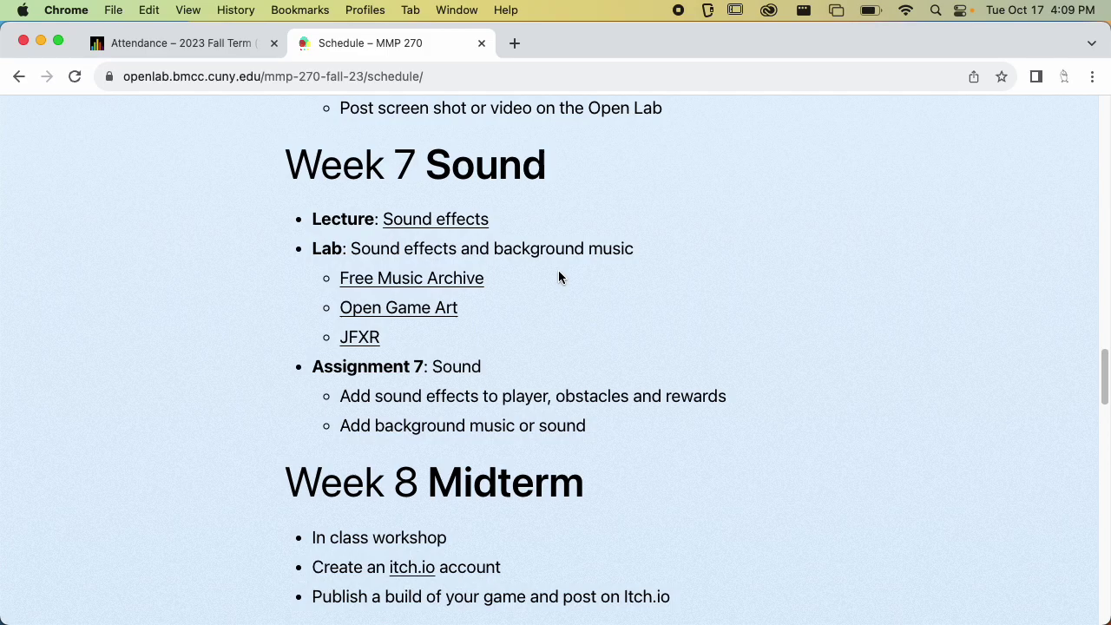
# Open the JFXR sound generator link from the course schedule
pyautogui.click(379, 344)
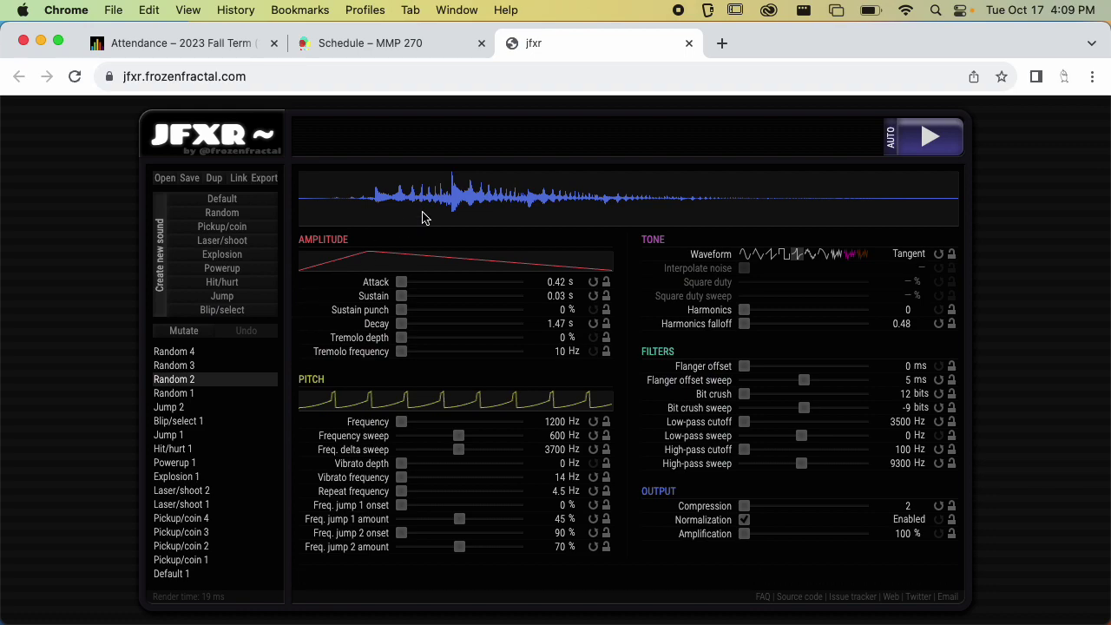
pyautogui.click(358, 42)
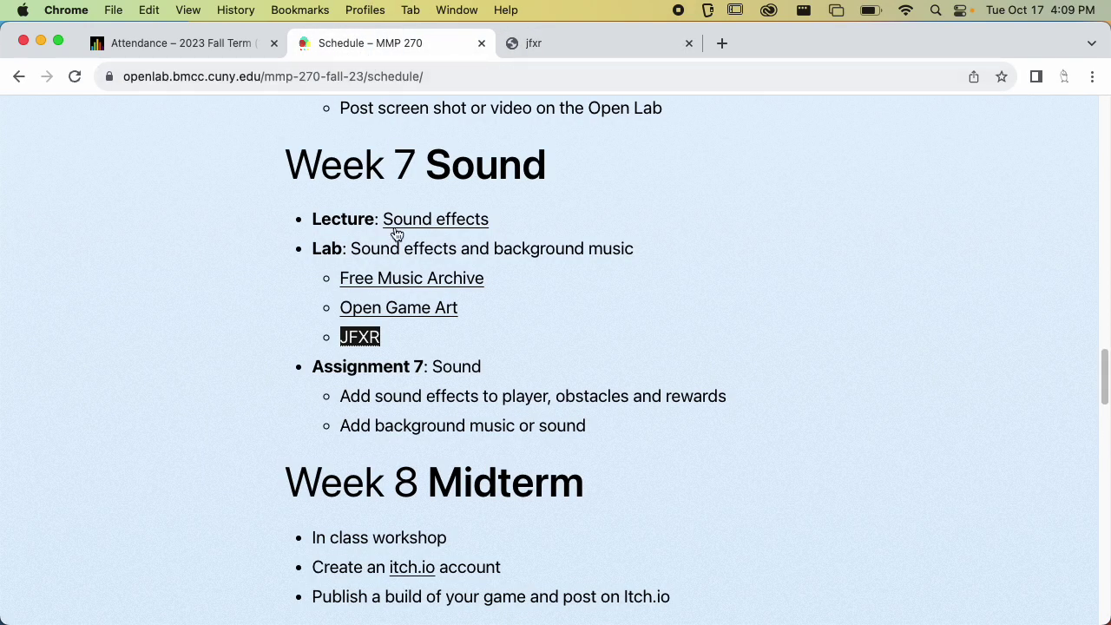
pyautogui.click(402, 329)
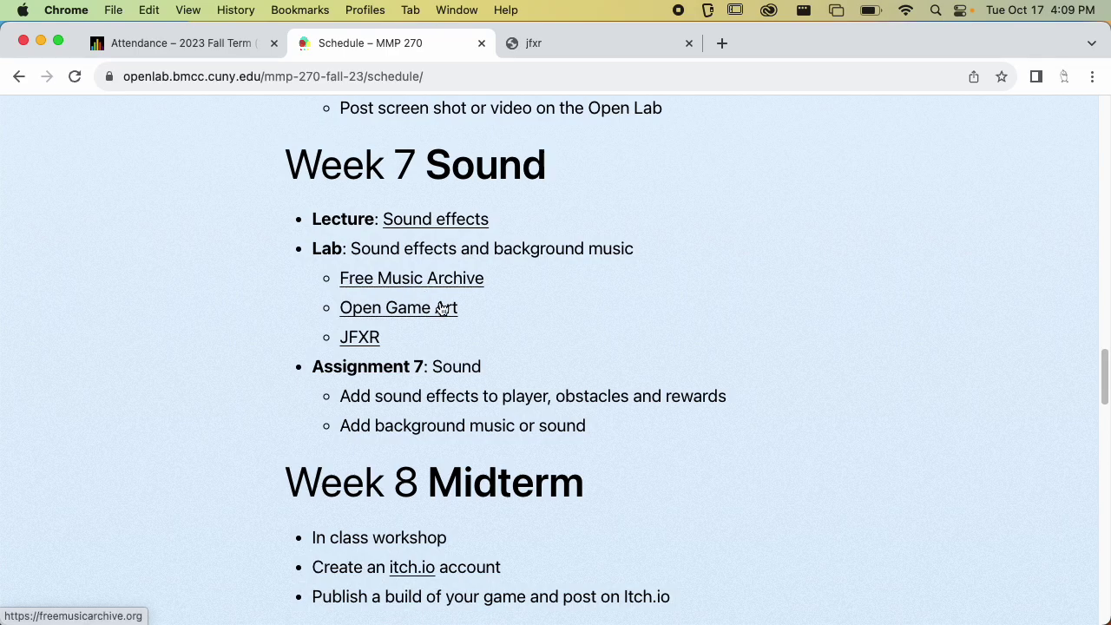
# Load freesound.org in a new tab, then settle on the jfxr tab
pyautogui.click(723, 43)
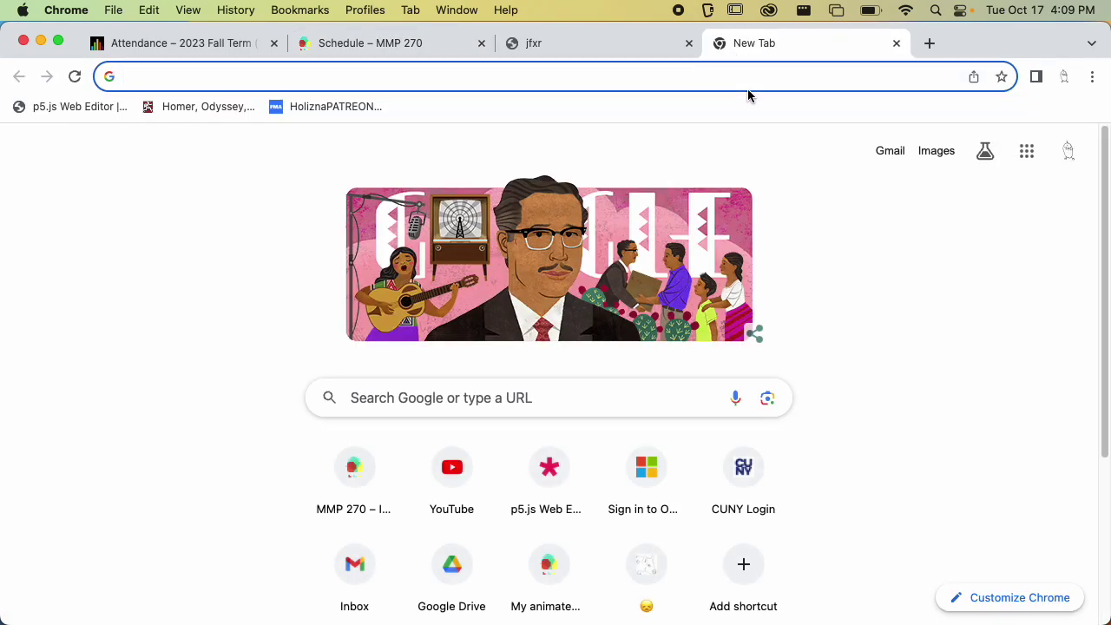
pyautogui.write('freesound.org')
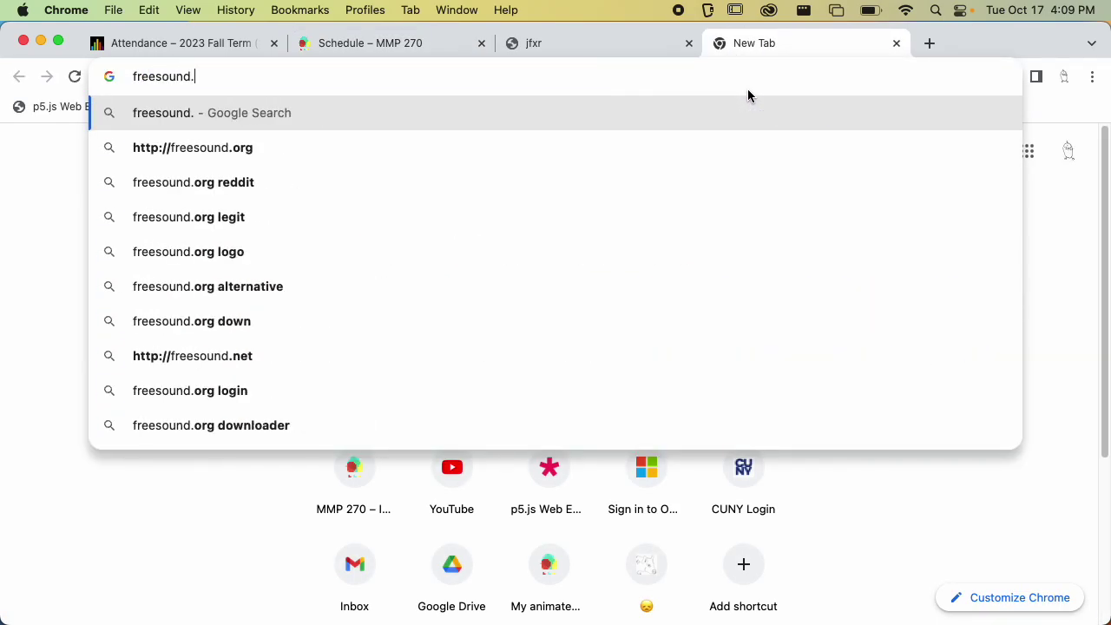
pyautogui.press('Return')
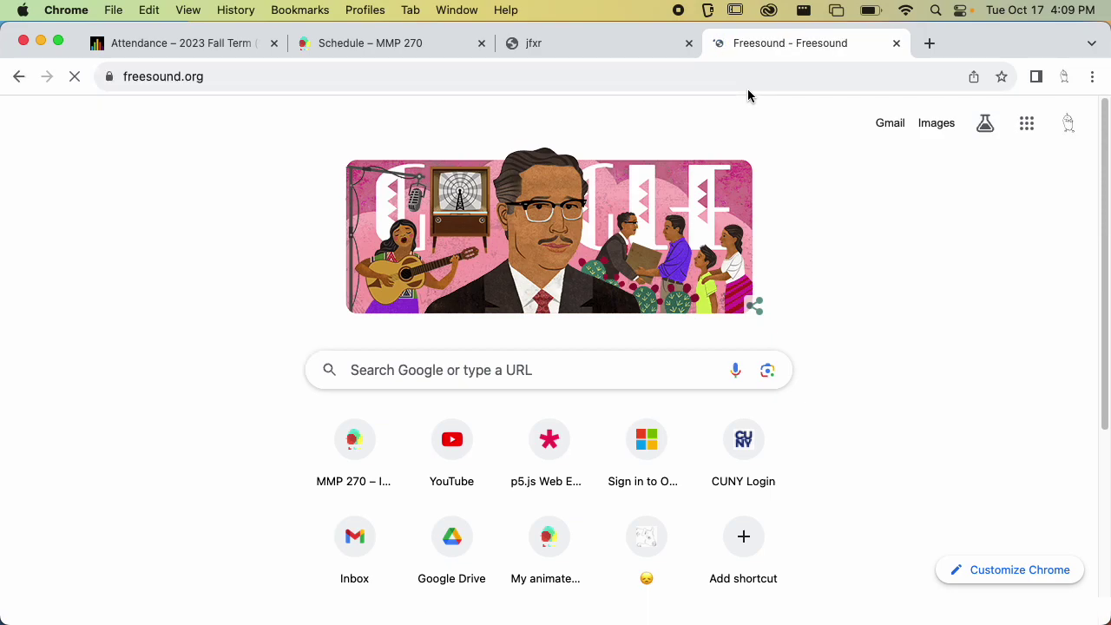
pyautogui.click(367, 45)
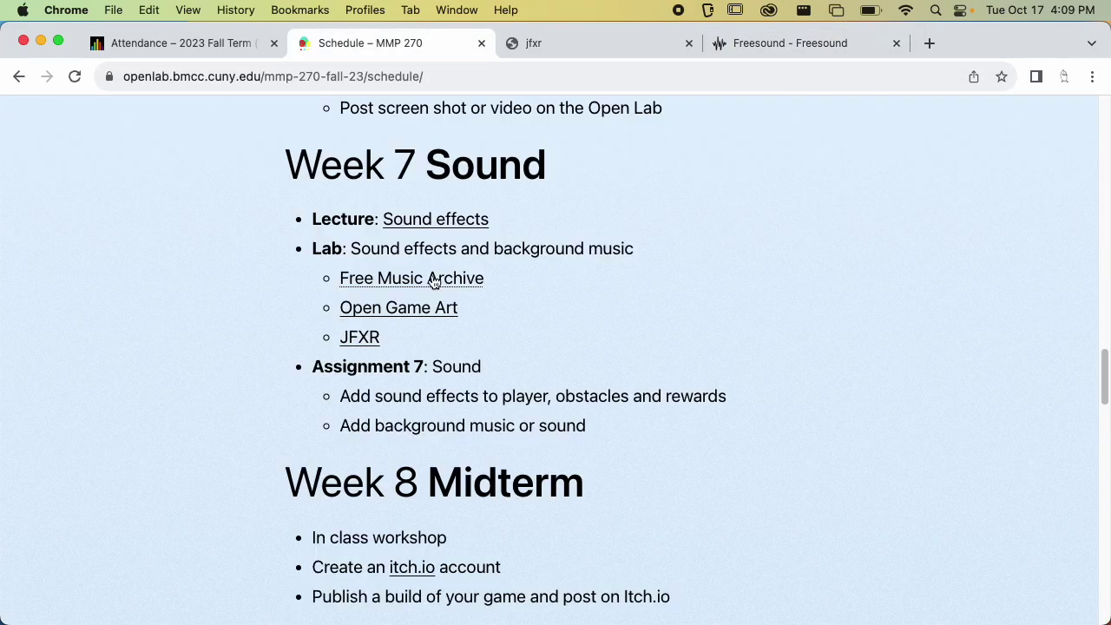
pyautogui.click(794, 45)
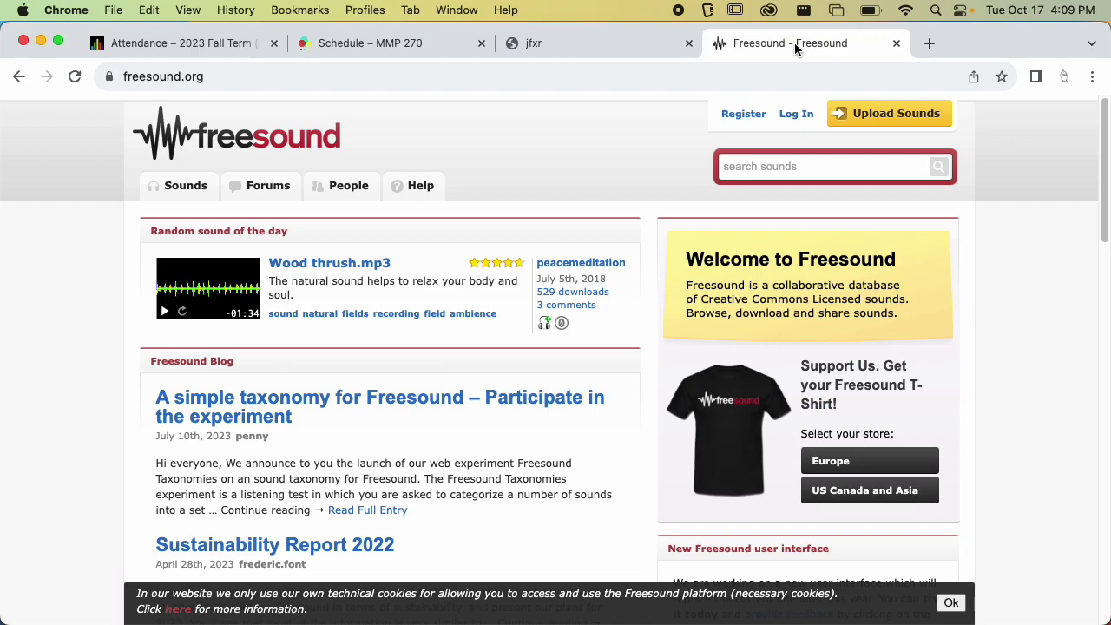
pyautogui.click(591, 50)
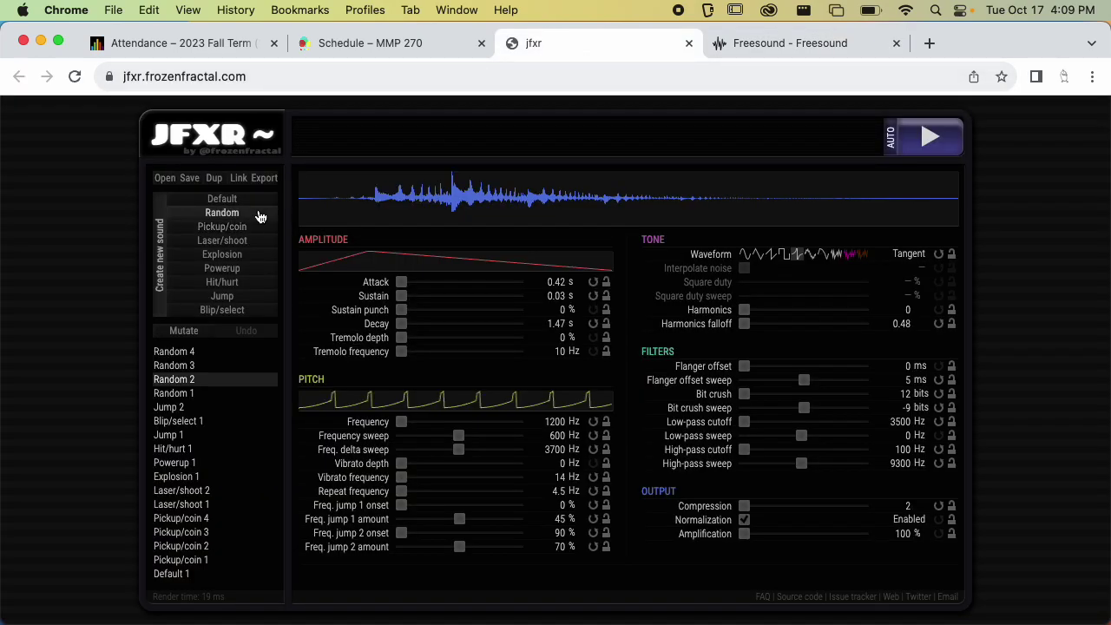
# Open MyGame's Audio folder in a maximized Finder window, inspect LevelStart1.wav, and recheck the TextEdit notes
pyautogui.press('super+Tab')
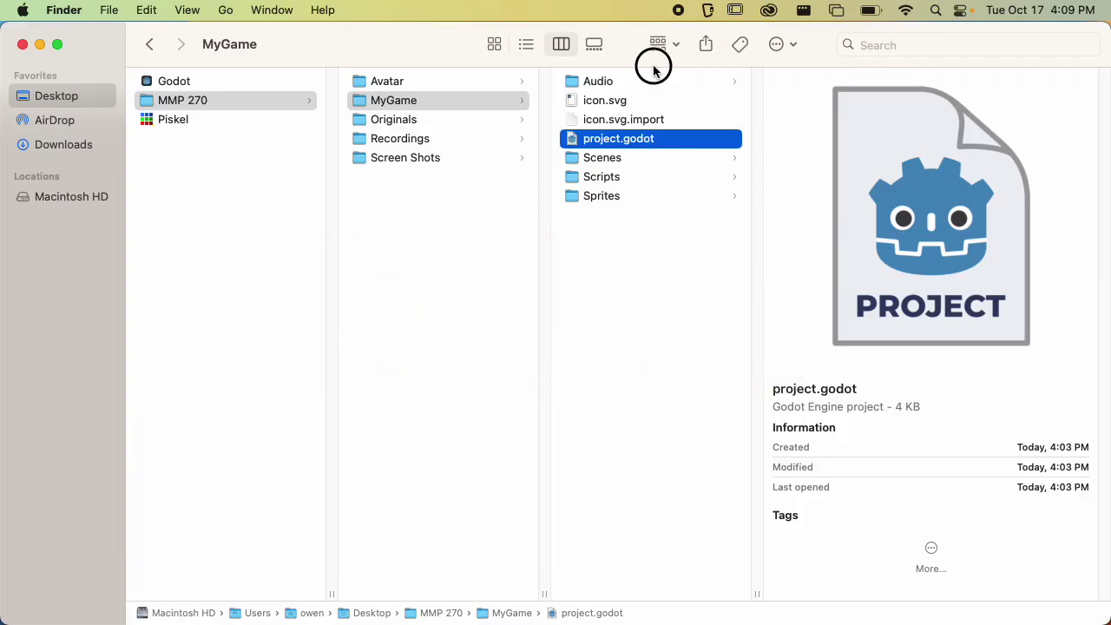
pyautogui.doubleClick(654, 57)
pyautogui.click(652, 83)
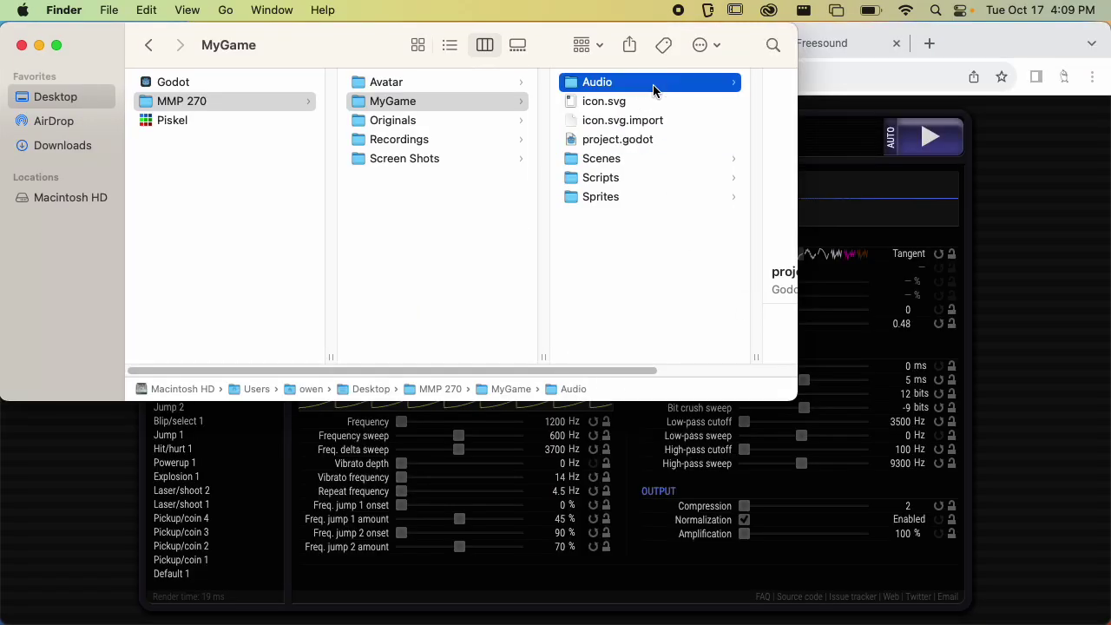
pyautogui.doubleClick(729, 56)
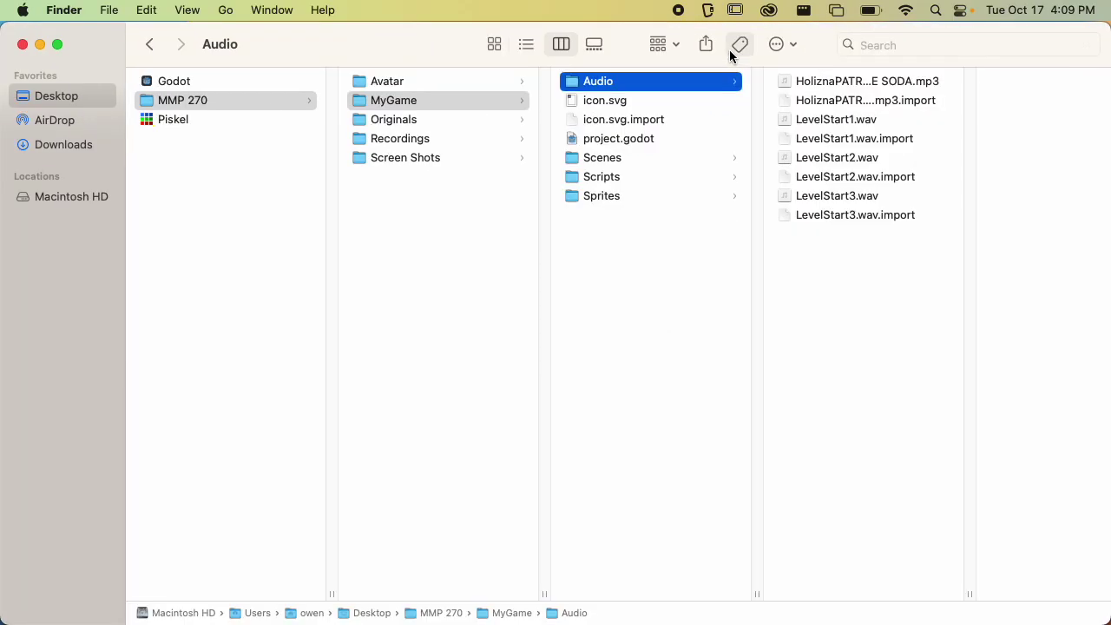
pyautogui.click(868, 119)
pyautogui.click(692, 142)
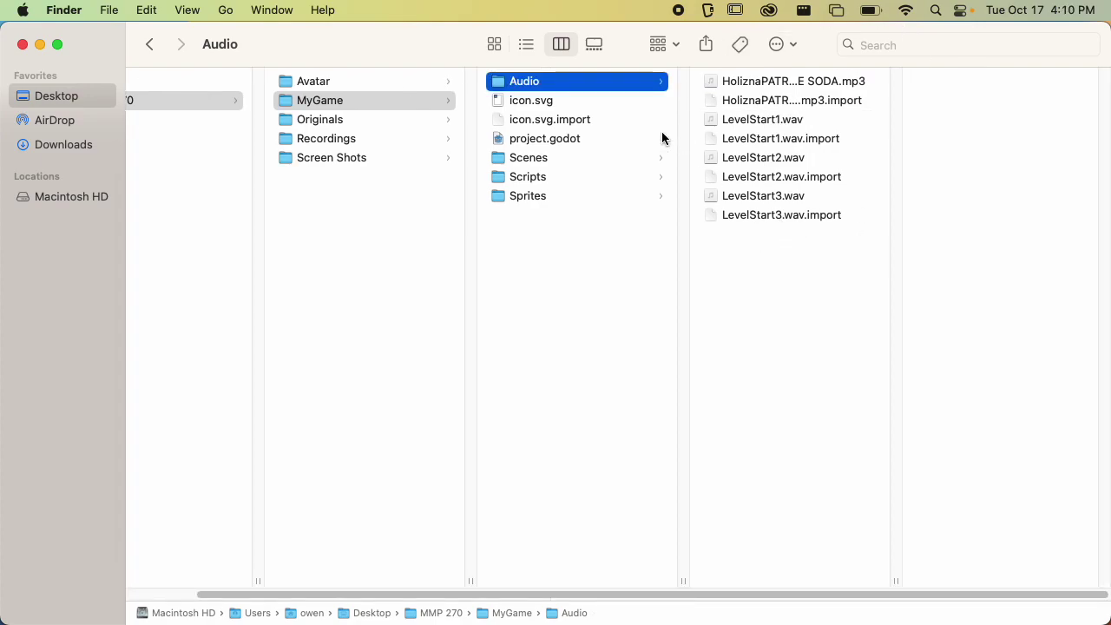
pyautogui.press('super+Tab')
pyautogui.click(608, 311)
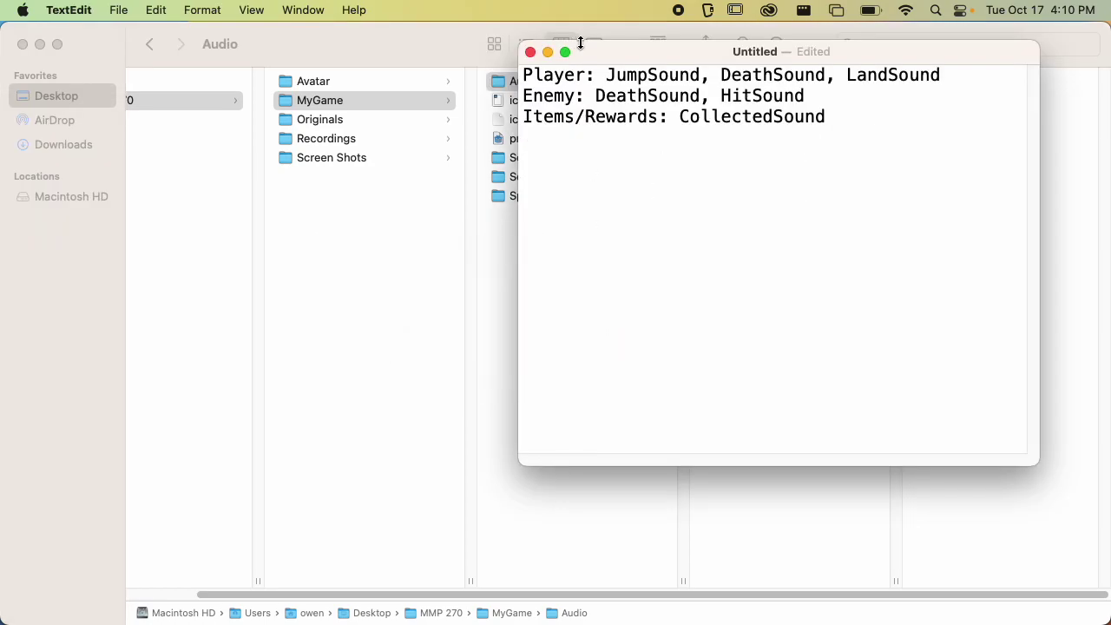
pyautogui.press('super+Tab')
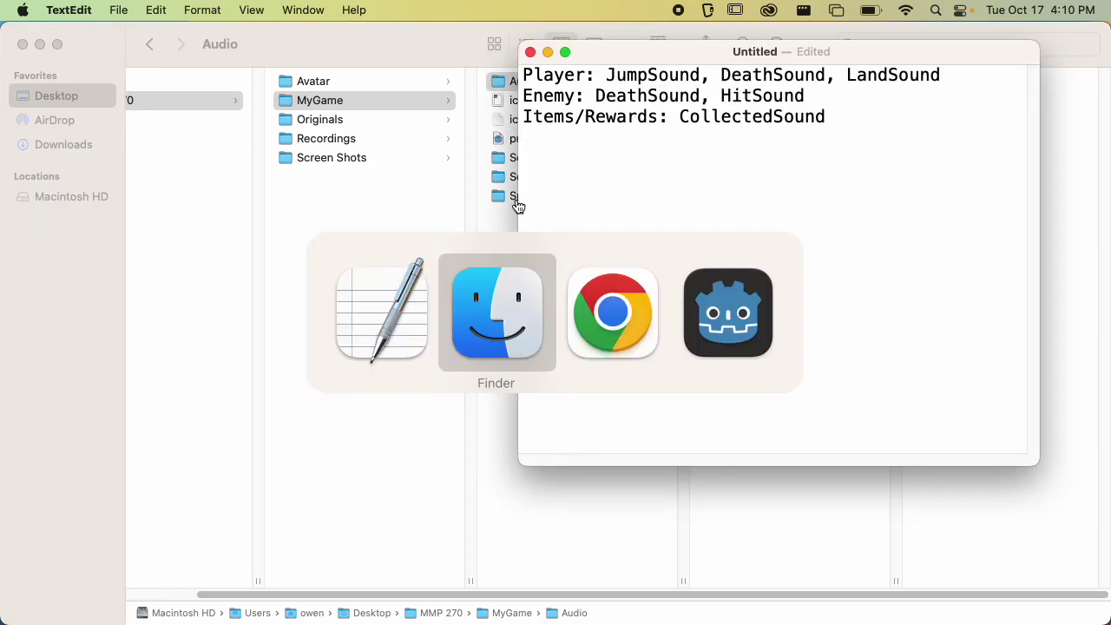
# Generate new Jump sounds in JFXR until Jump 5, and play it
pyautogui.click(642, 322)
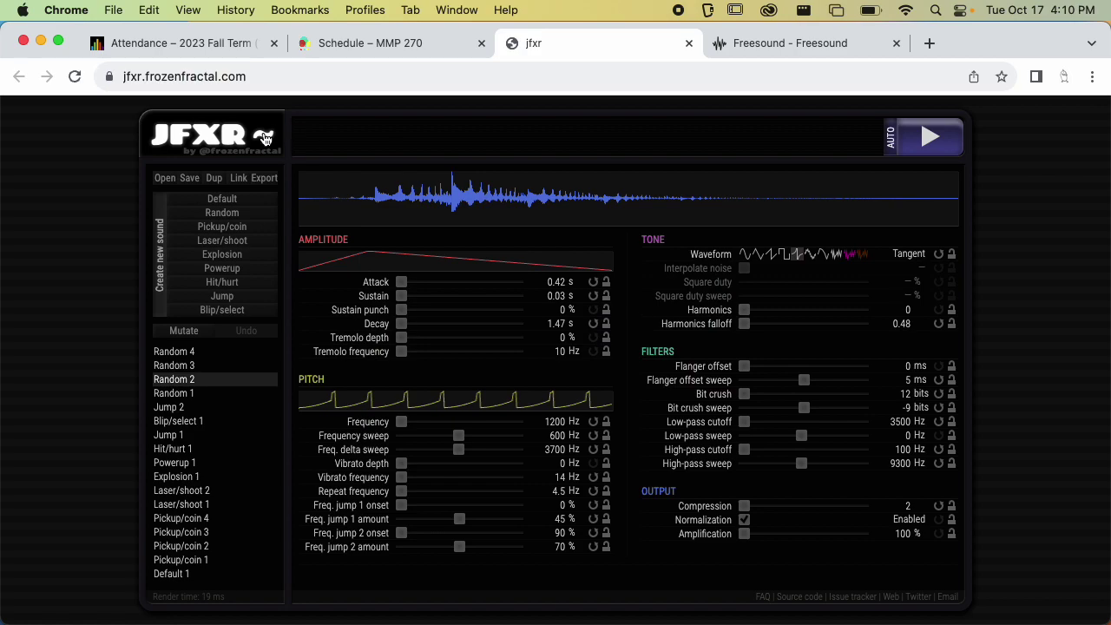
pyautogui.click(238, 300)
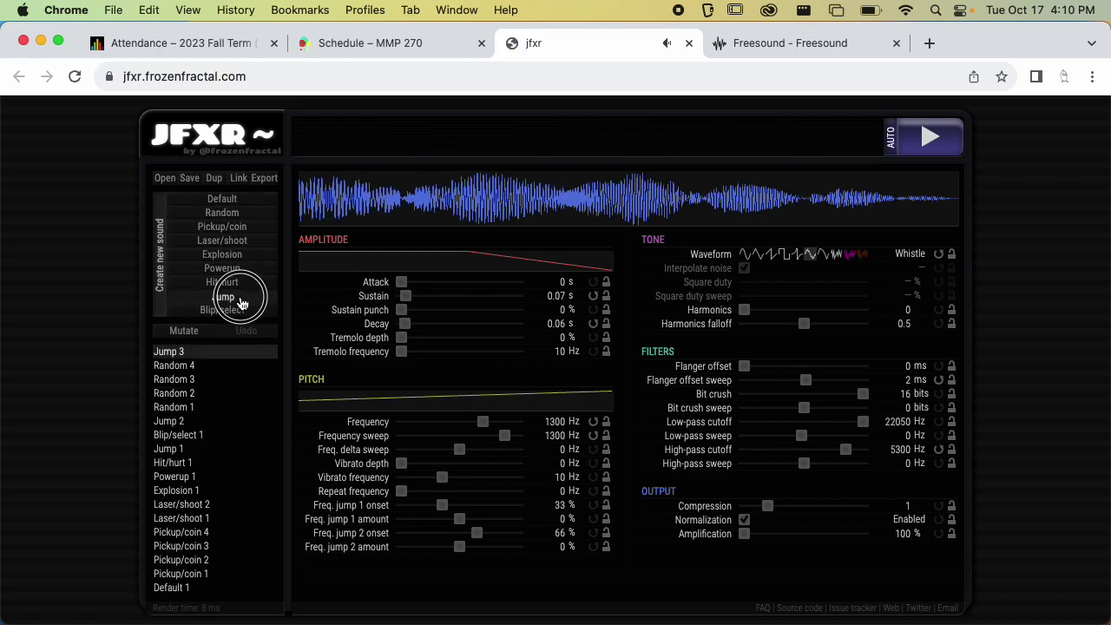
pyautogui.click(241, 300)
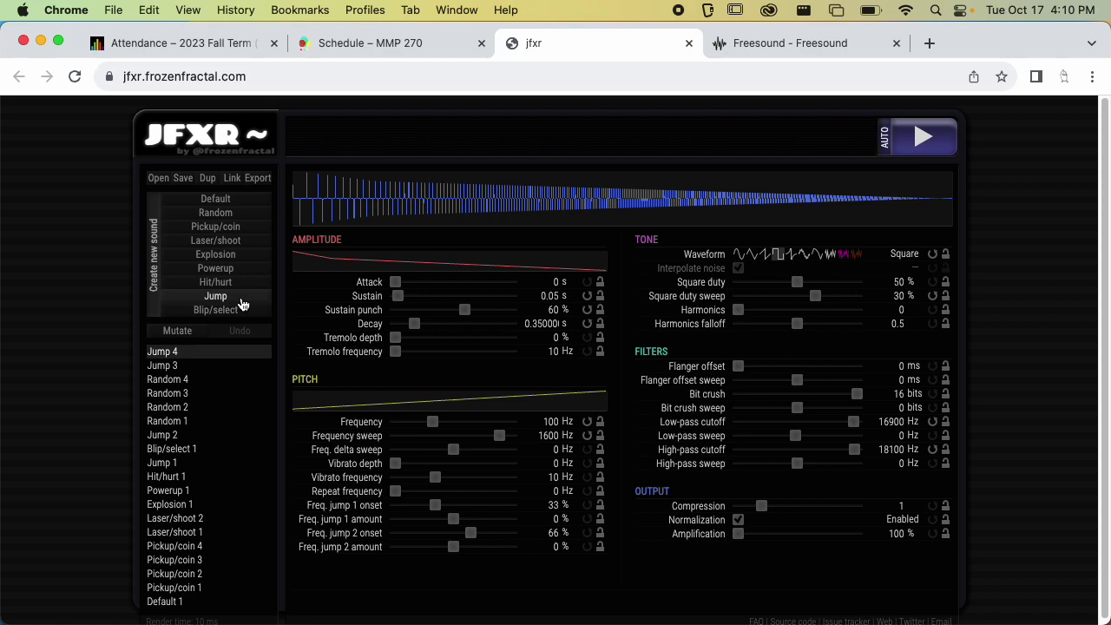
pyautogui.click(242, 300)
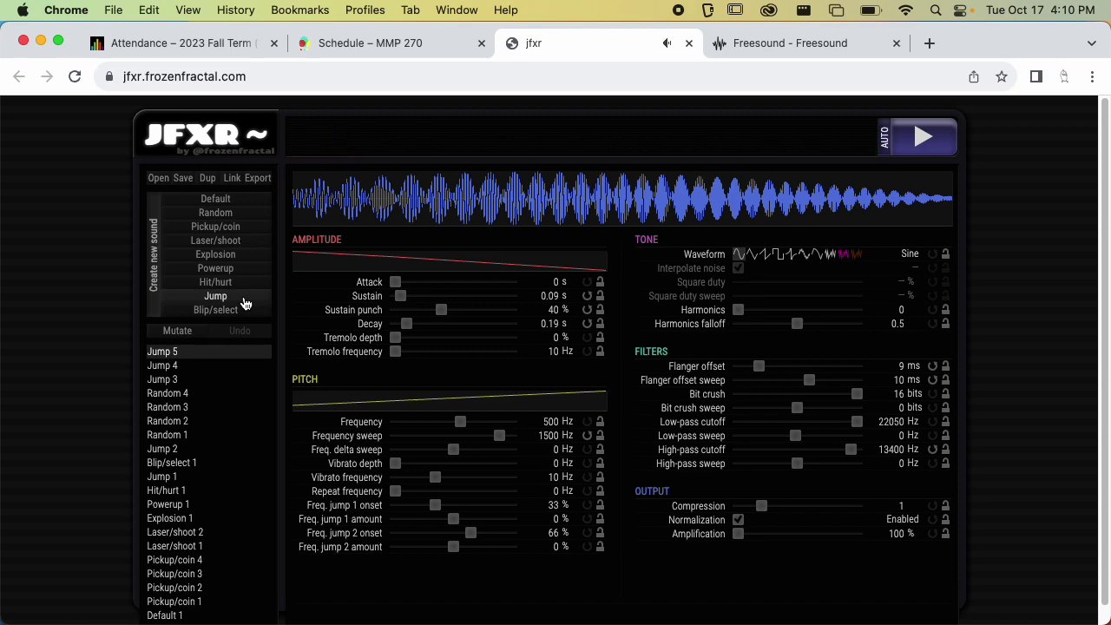
pyautogui.click(160, 352)
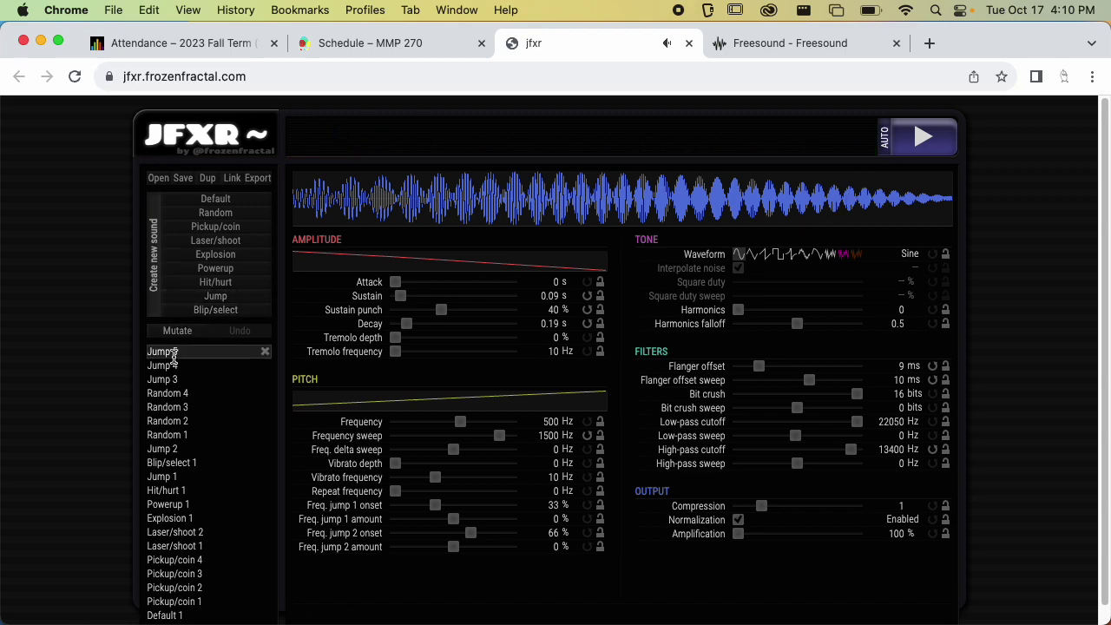
pyautogui.click(923, 139)
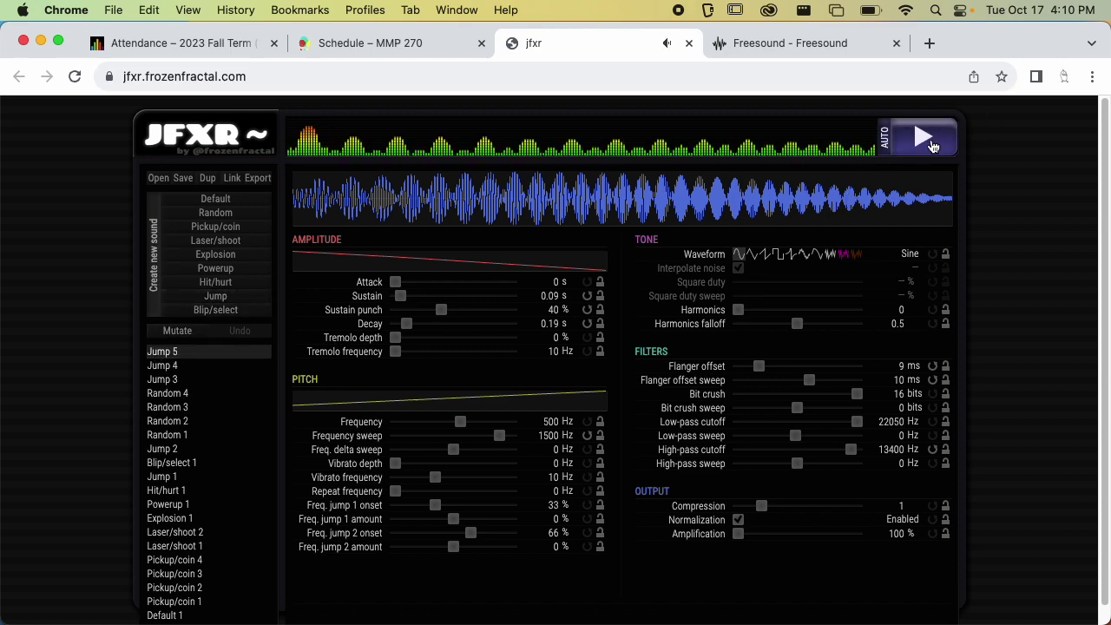
# Lower Jump 5's frequency and export it as Jump 5.wav
pyautogui.moveTo(460, 422); pyautogui.dragTo(438, 424)
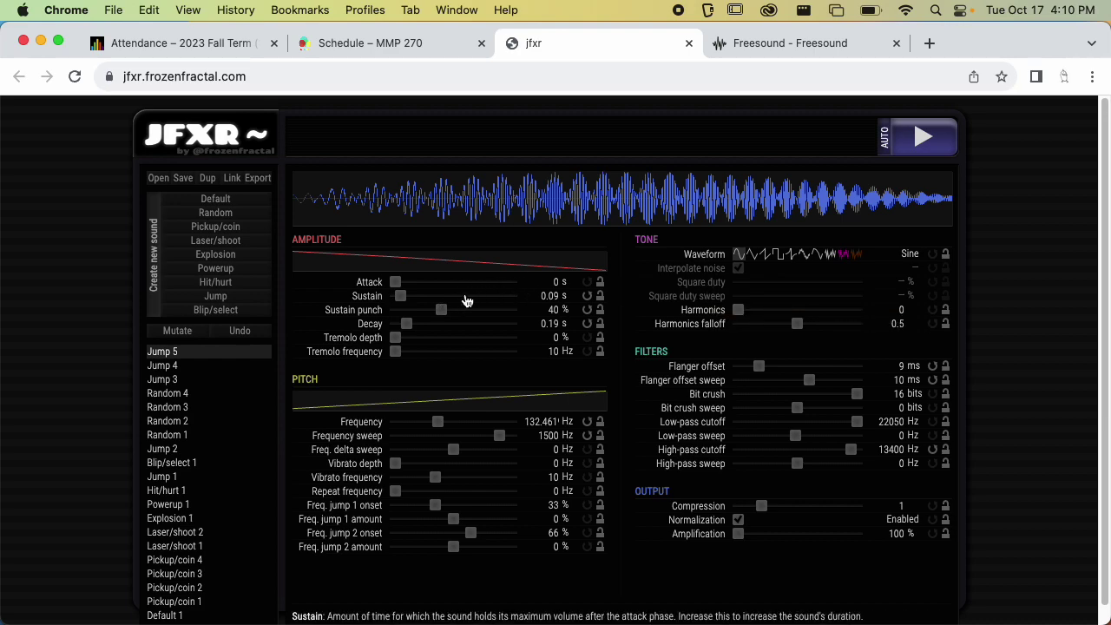
pyautogui.click(264, 182)
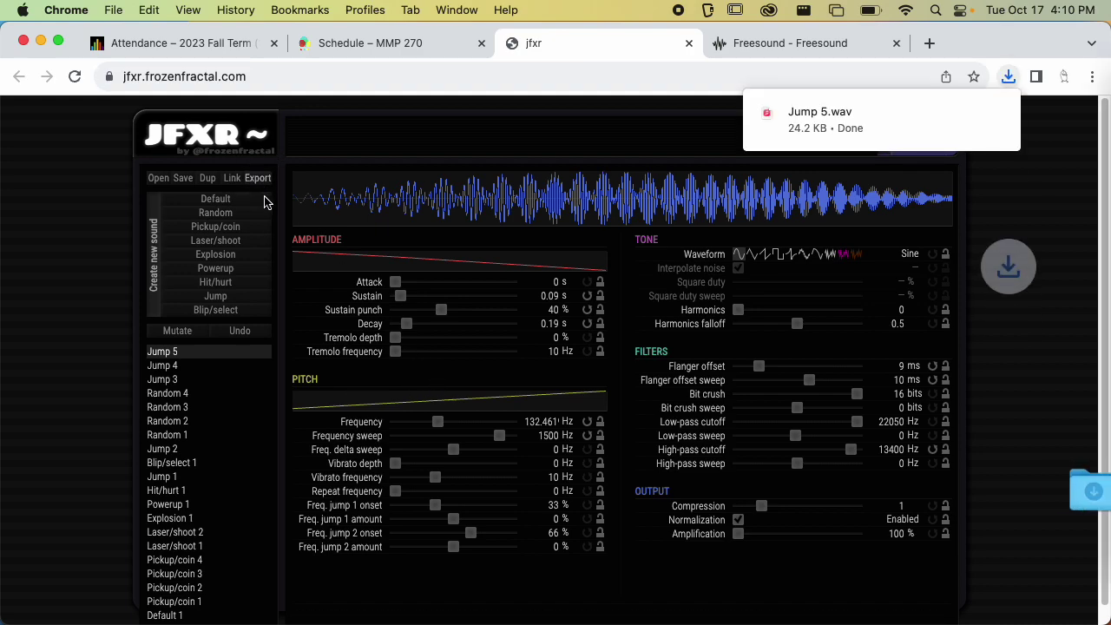
pyautogui.moveTo(923, 87)
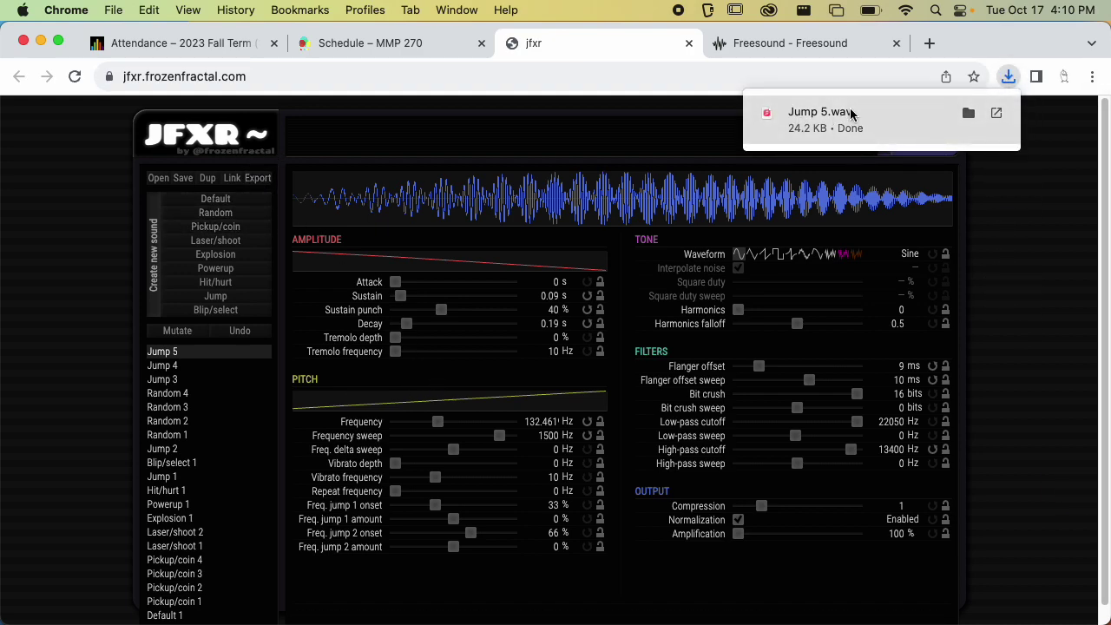
pyautogui.press('super+Tab')
pyautogui.press('super+Tab')
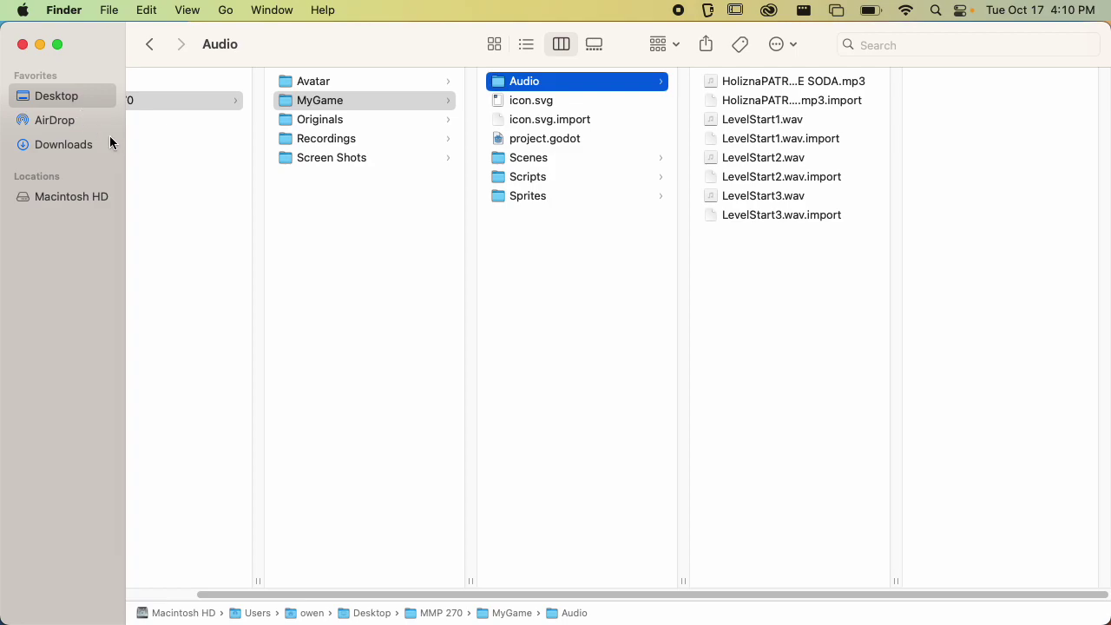
# In a new Finder window on Downloads, rename Jump 5.wav to PlayerJump.wav
pyautogui.click(210, 195)
pyautogui.moveTo(7, 31); pyautogui.dragTo(358, 194)
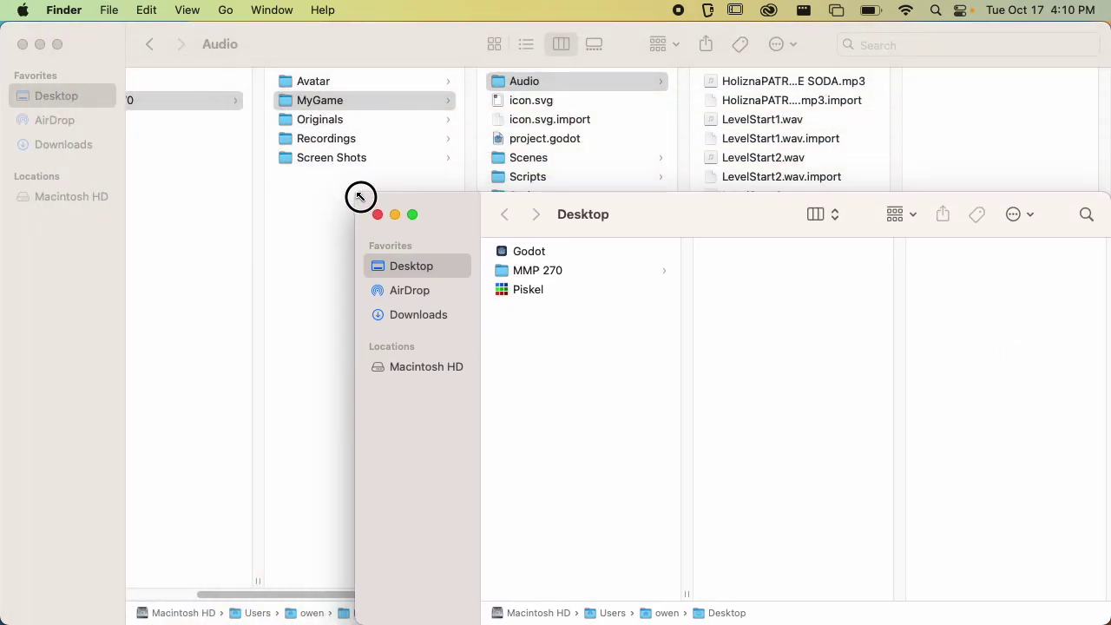
pyautogui.click(425, 316)
pyautogui.click(583, 251)
pyautogui.press('Return')
pyautogui.write('PlayerJump')
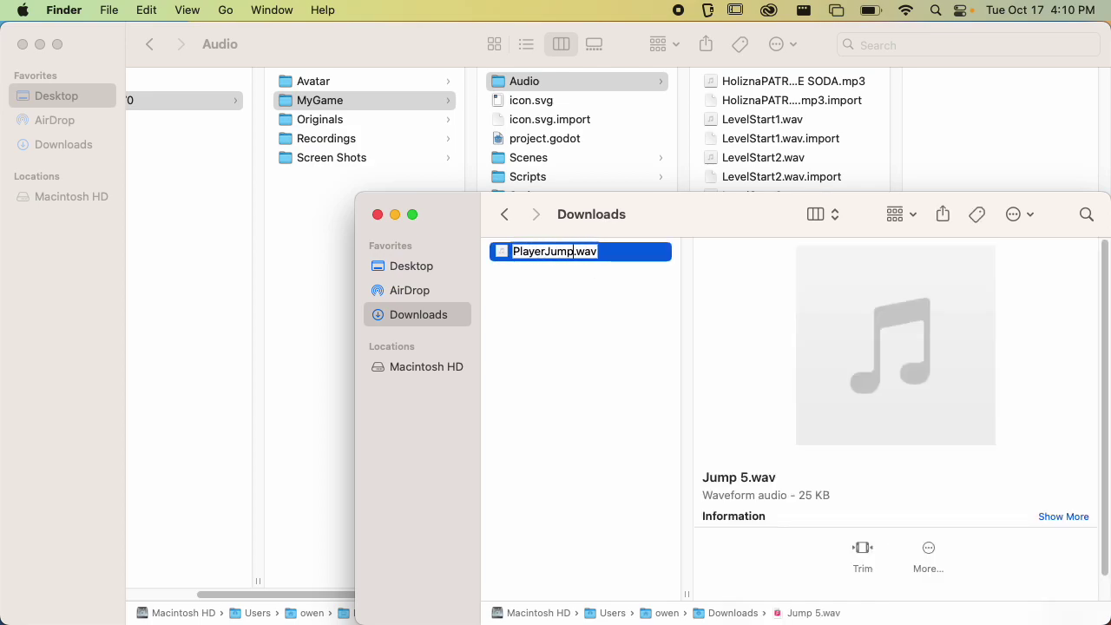
pyautogui.press('Return')
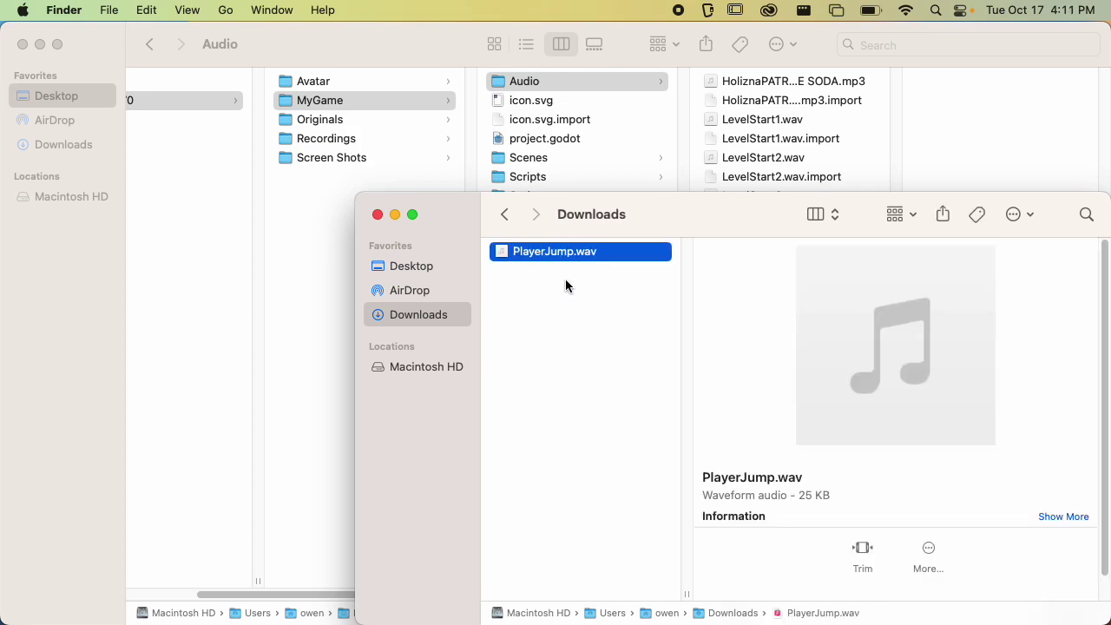
pyautogui.press('super+Tab')
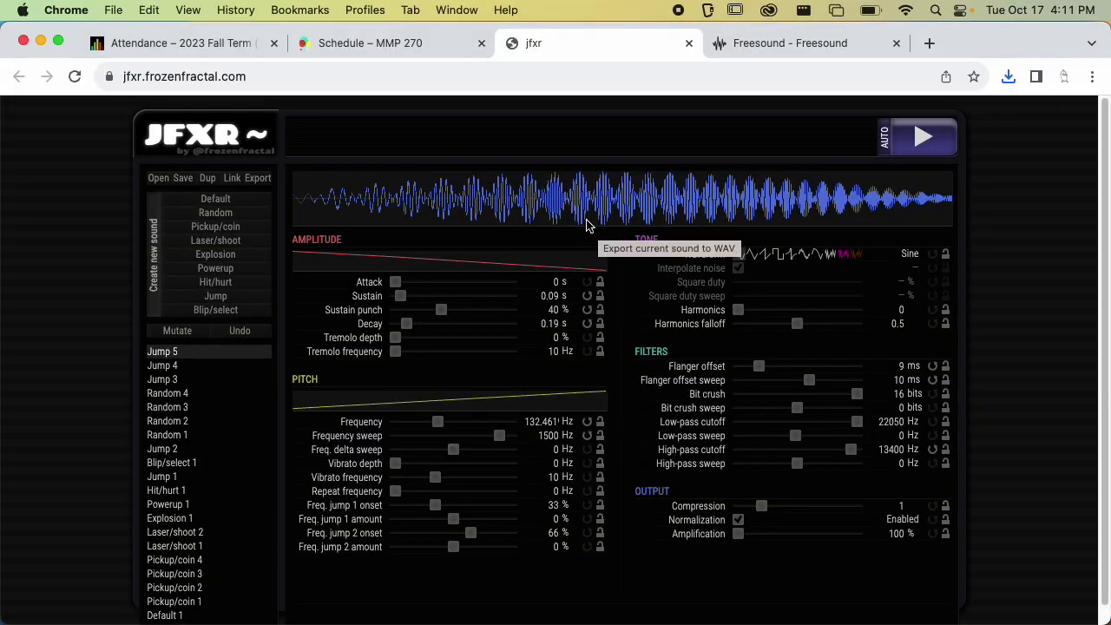
# Check DeathSound in the notes, then generate new Explosion sounds in JFXR
pyautogui.press('super+Tab')
pyautogui.press('super+Tab')
pyautogui.doubleClick(762, 83)
pyautogui.press('super+Tab')
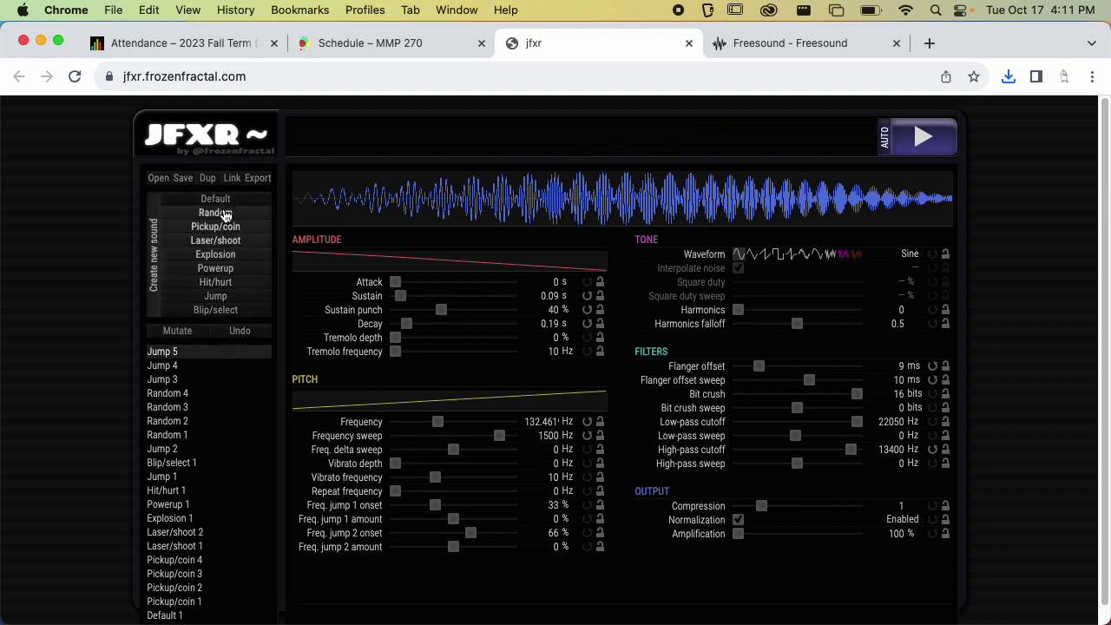
pyautogui.click(218, 258)
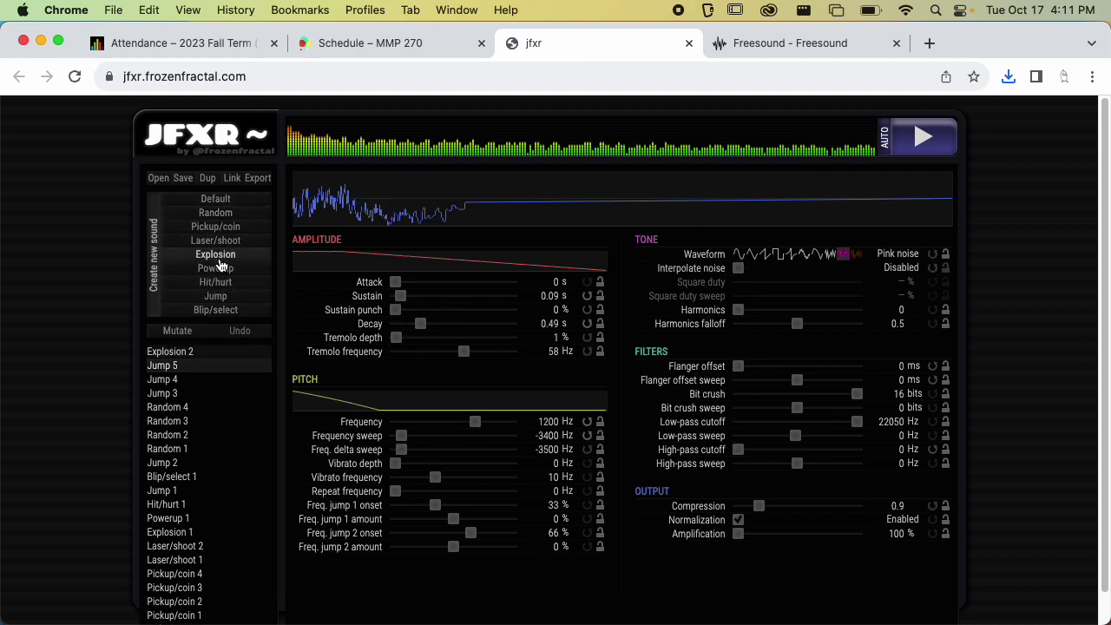
pyautogui.click(217, 254)
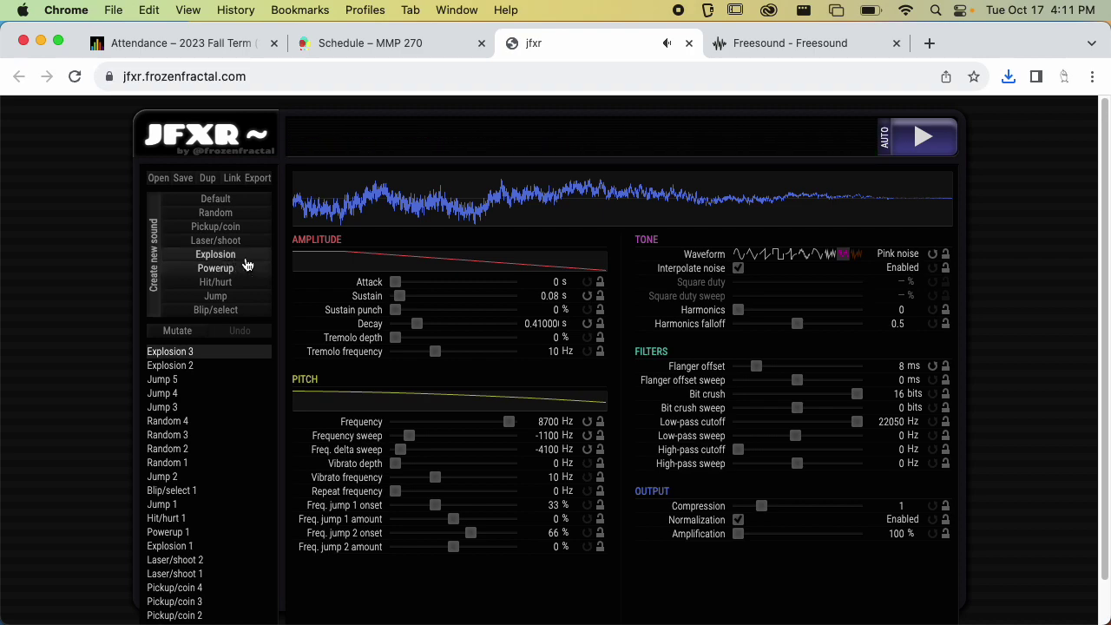
# Set attack ~0.78 s, sustain punch 30%, decay ~1.3 s, frequency ~3416 Hz; export Explosion 3.wav
pyautogui.click(412, 283)
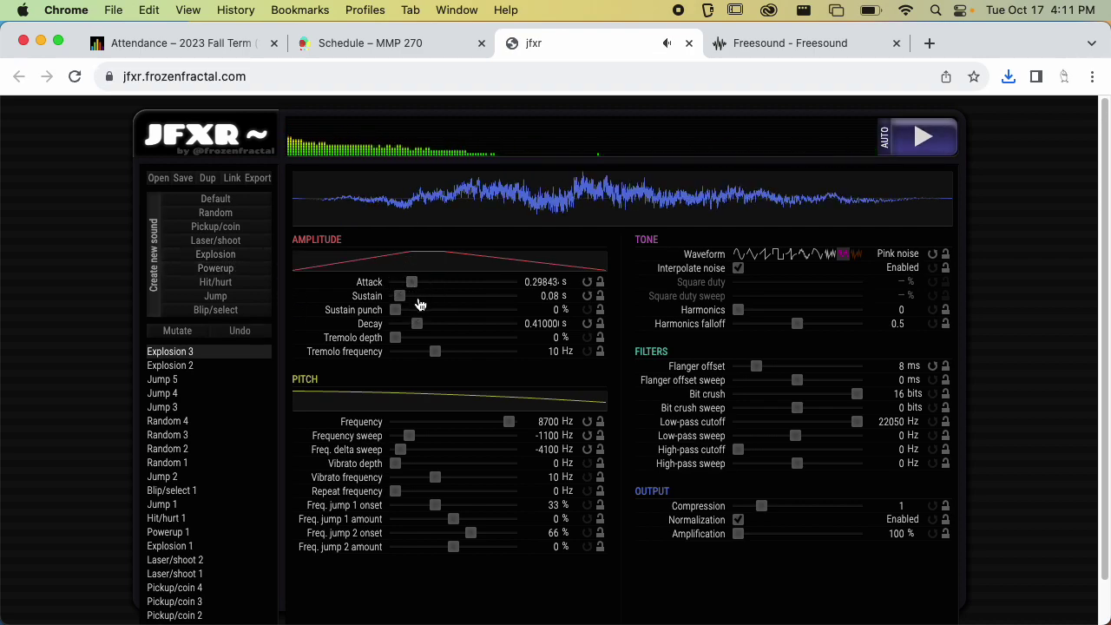
pyautogui.click(432, 284)
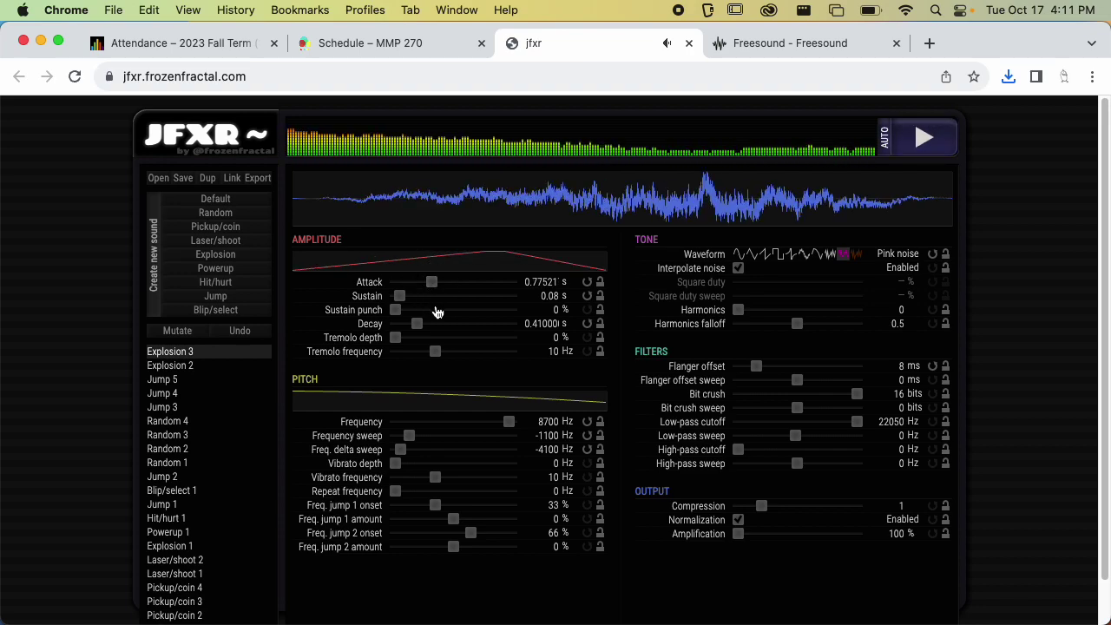
pyautogui.click(434, 310)
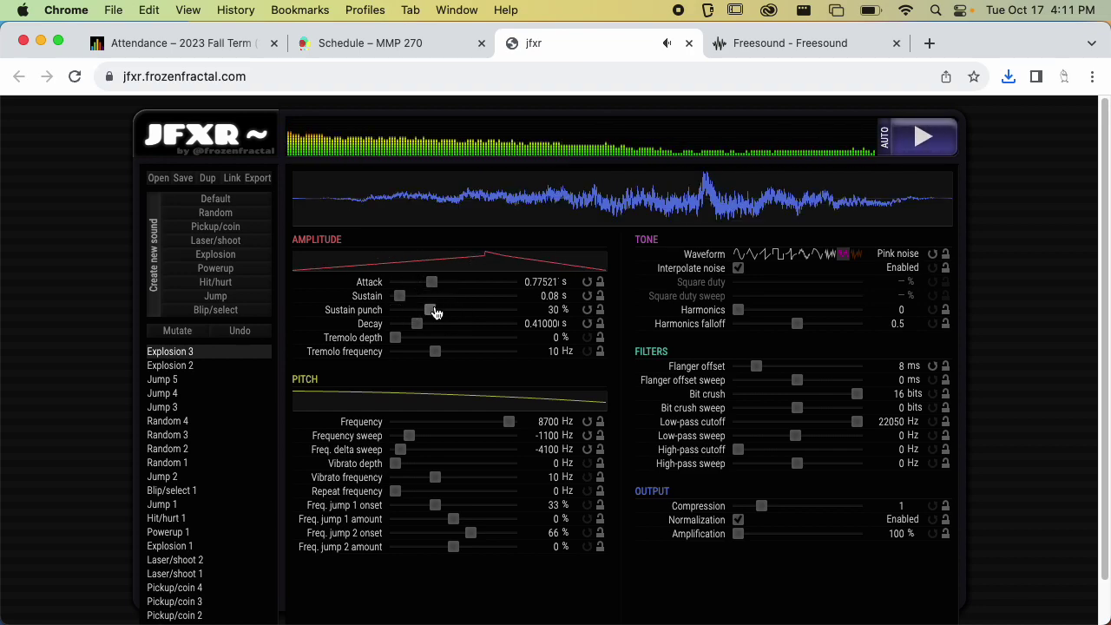
pyautogui.click(449, 324)
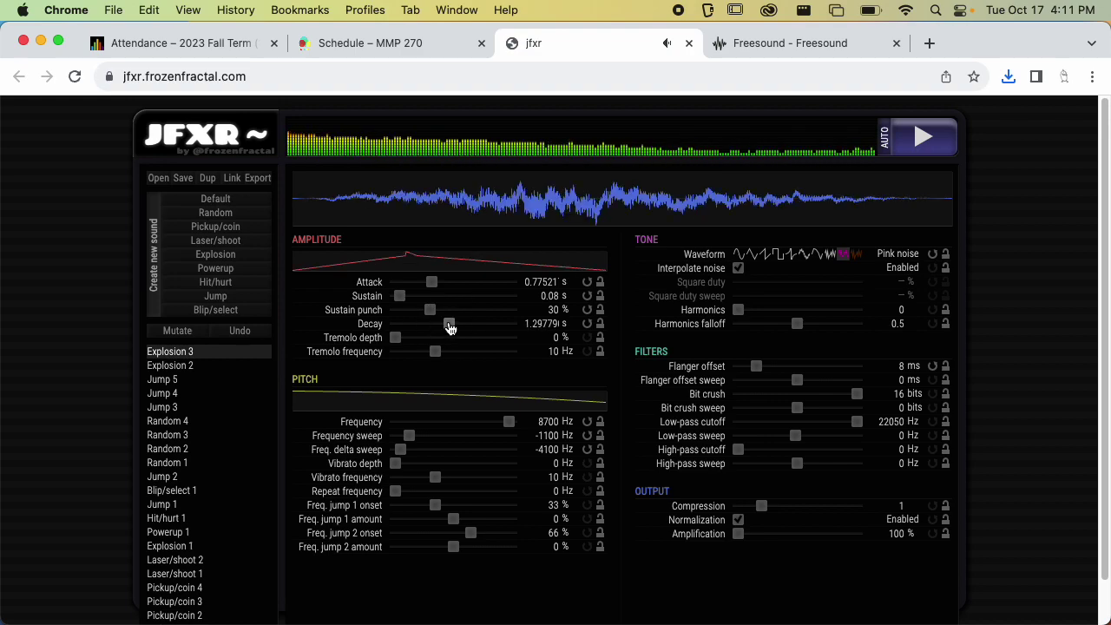
pyautogui.click(480, 422)
pyautogui.click(495, 421)
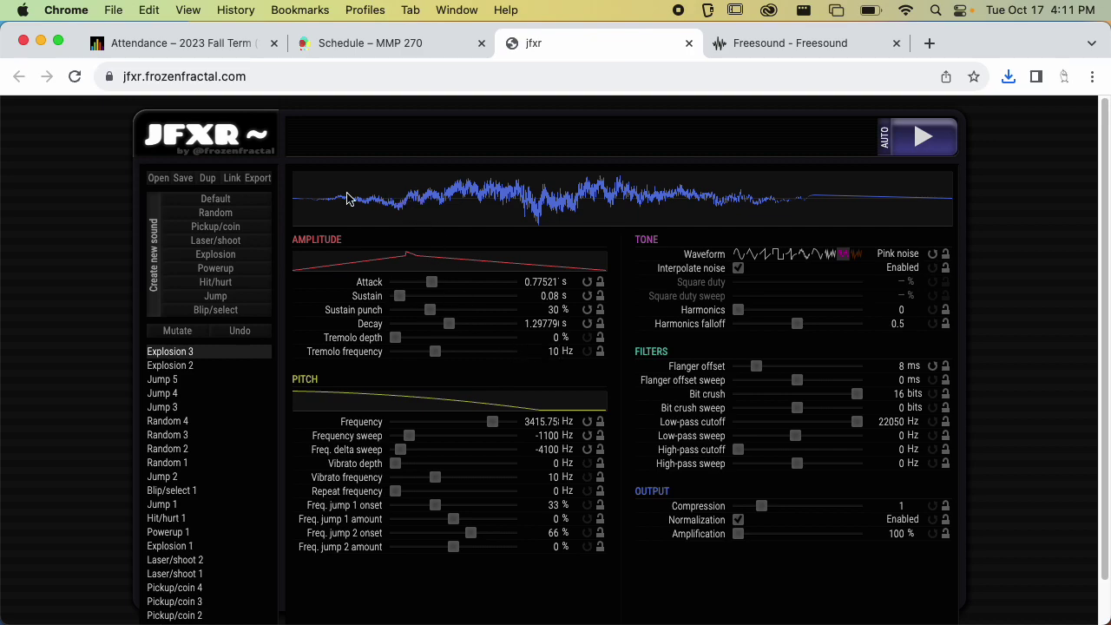
pyautogui.click(257, 178)
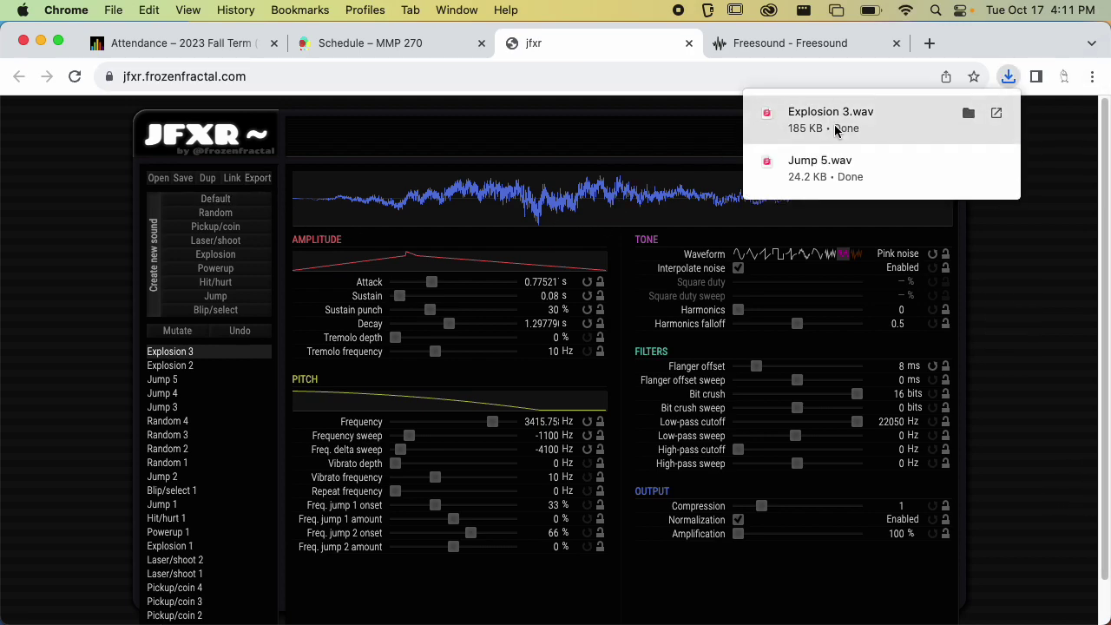
# Rename Explosion 3.wav in Downloads to PlayerDeath.wav
pyautogui.press('super+Tab')
pyautogui.press('super+Tab')
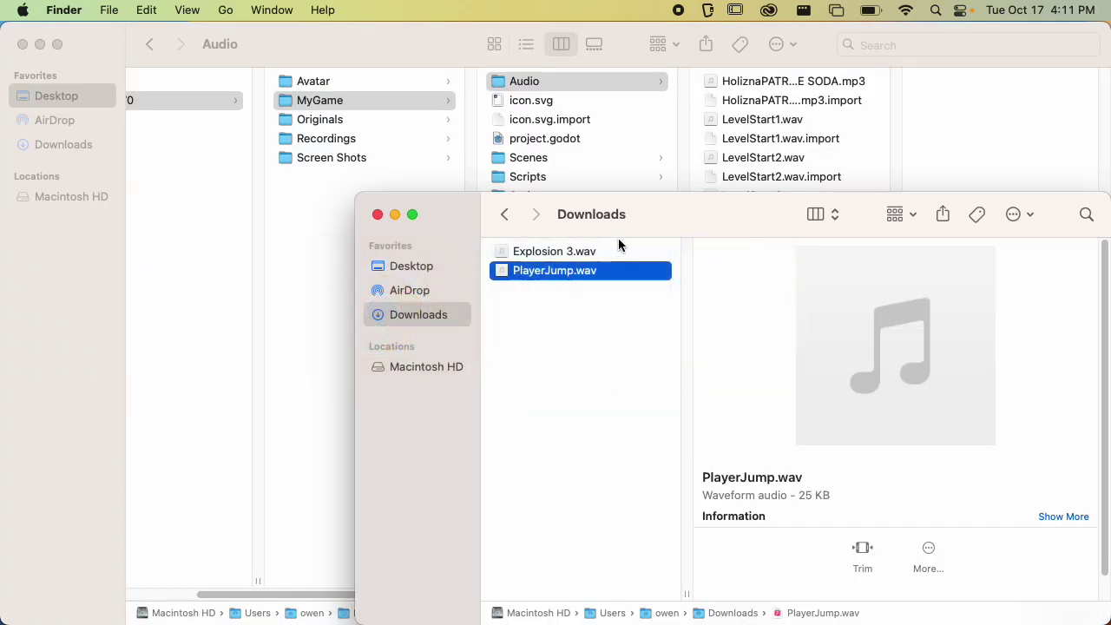
pyautogui.click(594, 252)
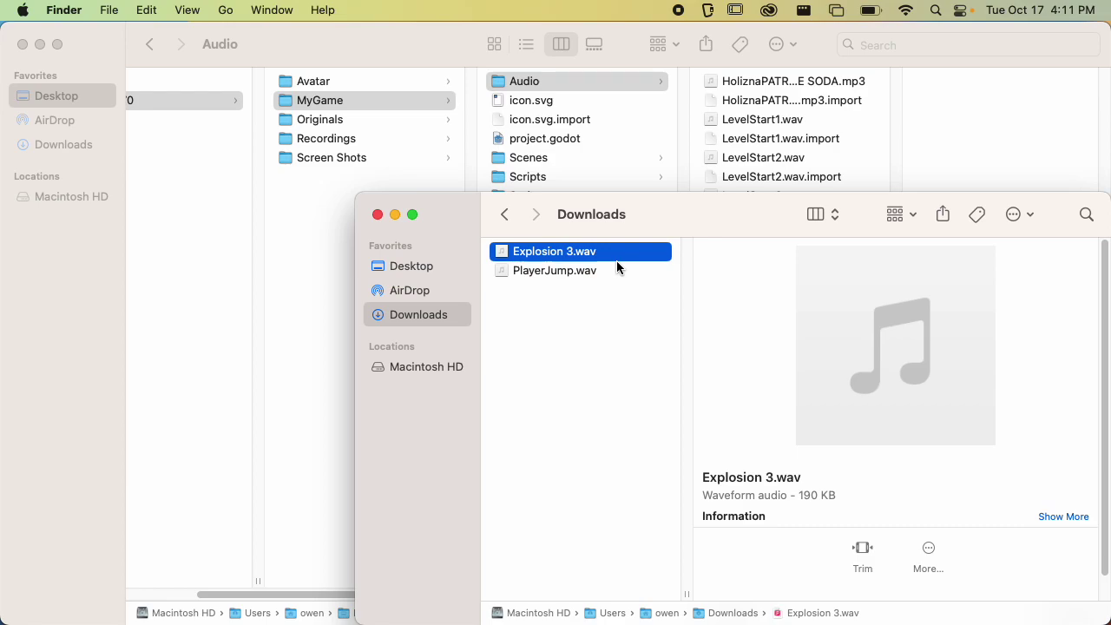
pyautogui.press('Return')
pyautogui.write('PlayerDe')
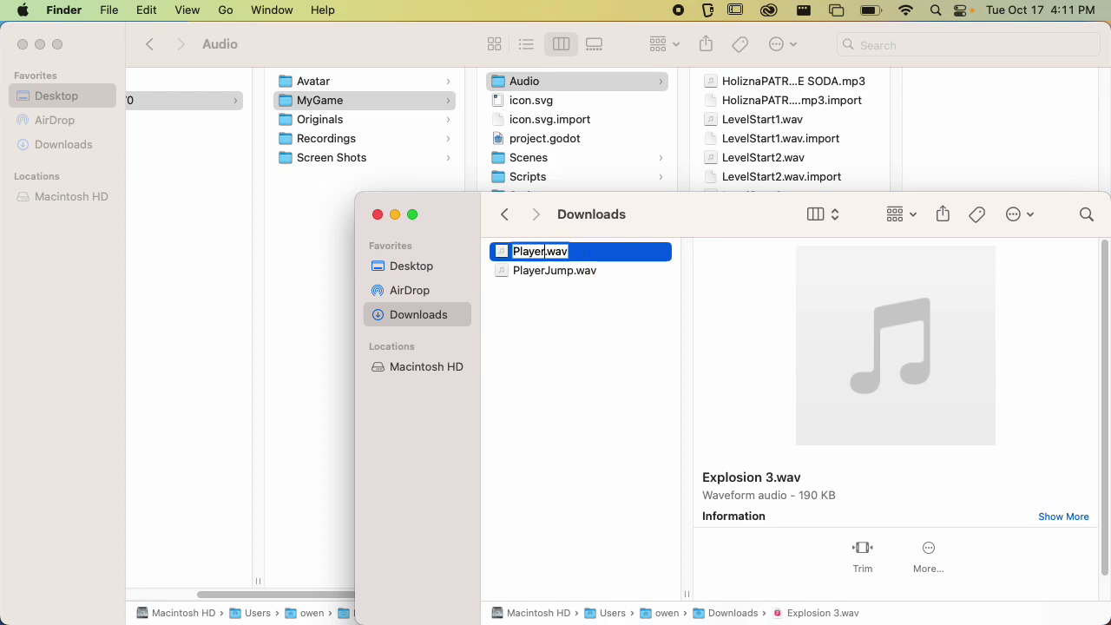
pyautogui.write('ath')
pyautogui.press('Return')
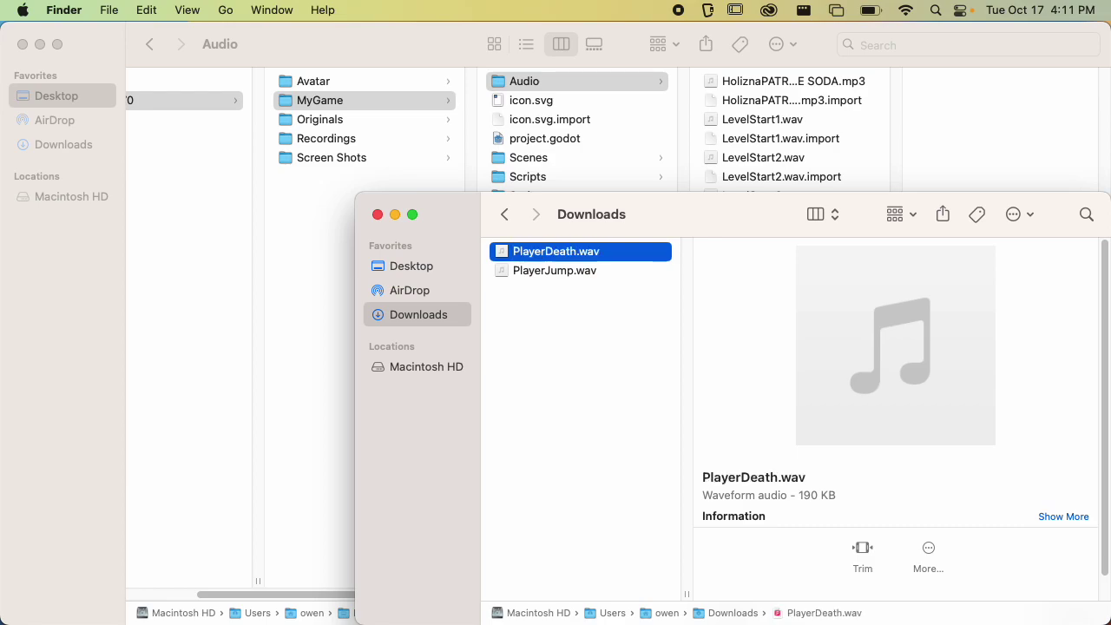
# Look up LandSound in the notes and return to the jfxr page
pyautogui.press('super+Tab')
pyautogui.press('super+Tab')
pyautogui.press('super+Tab')
pyautogui.press('super+Tab')
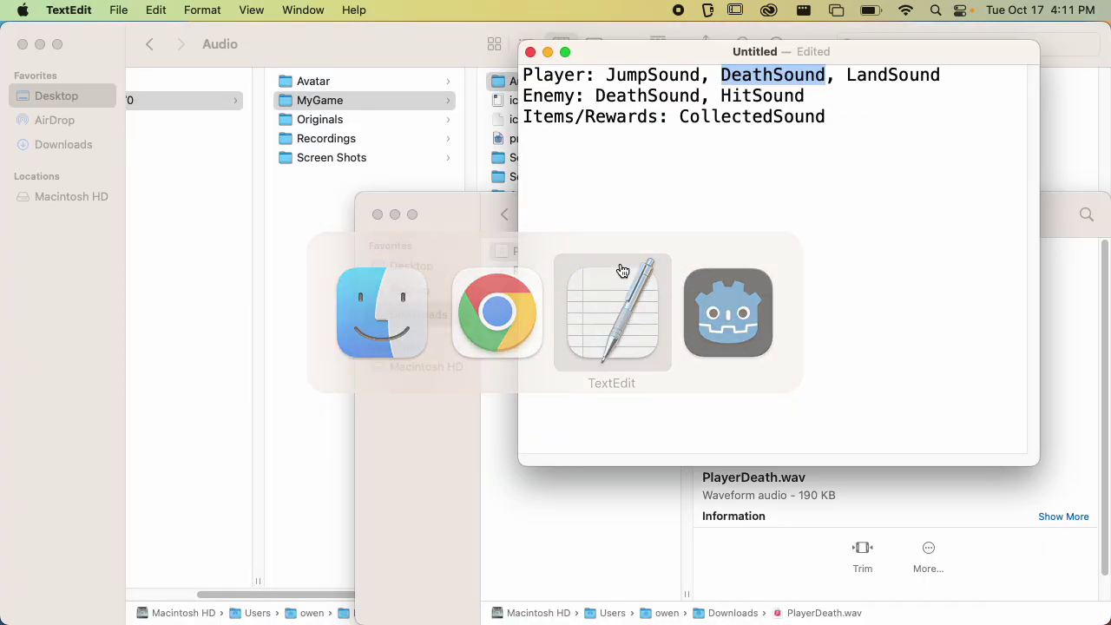
pyautogui.doubleClick(871, 76)
pyautogui.press('super+Tab')
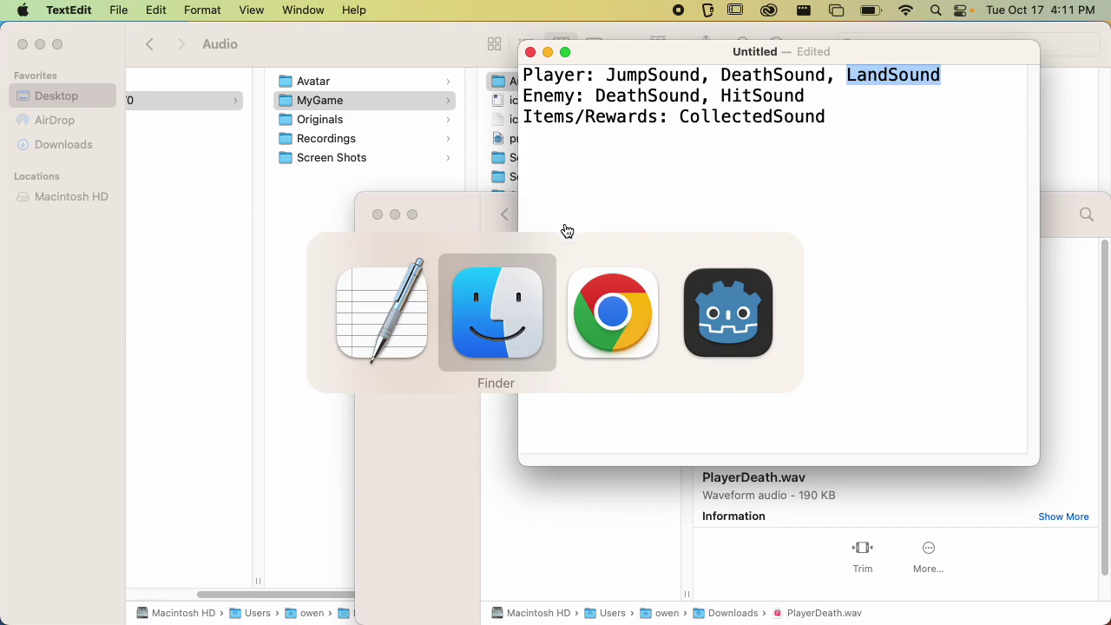
pyautogui.click(586, 299)
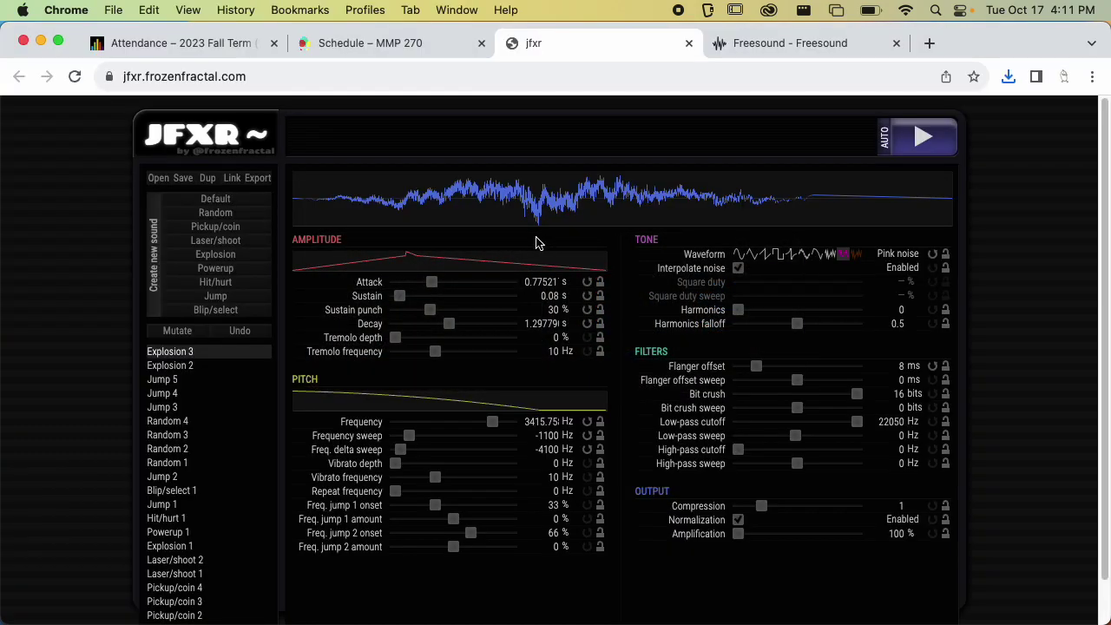
# Generate several new Hit/hurt sound variations
pyautogui.click(226, 286)
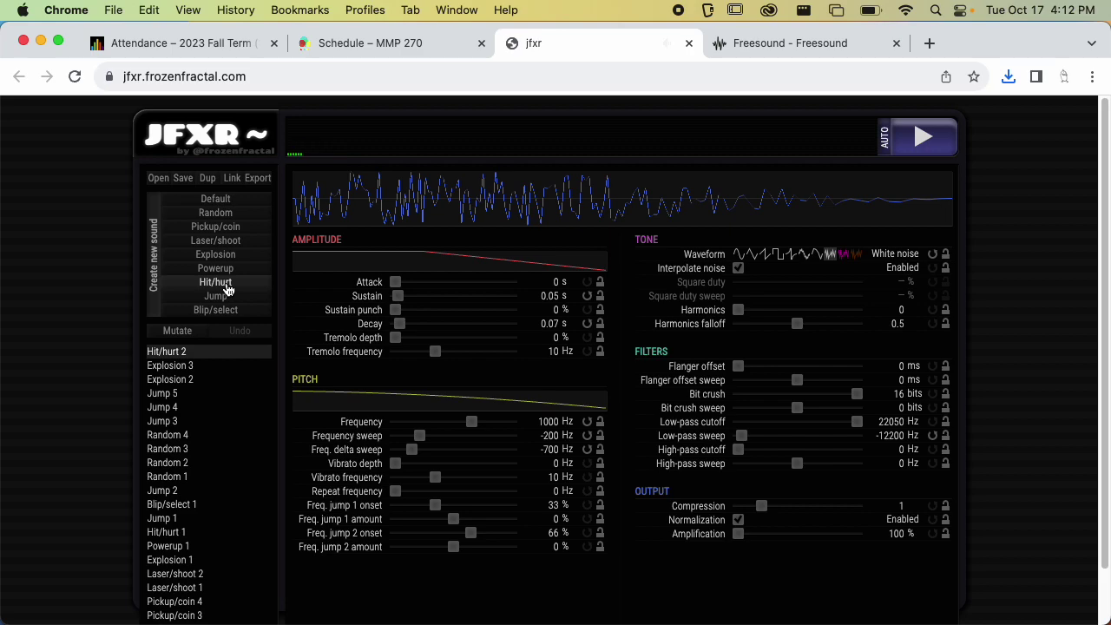
pyautogui.click(223, 287)
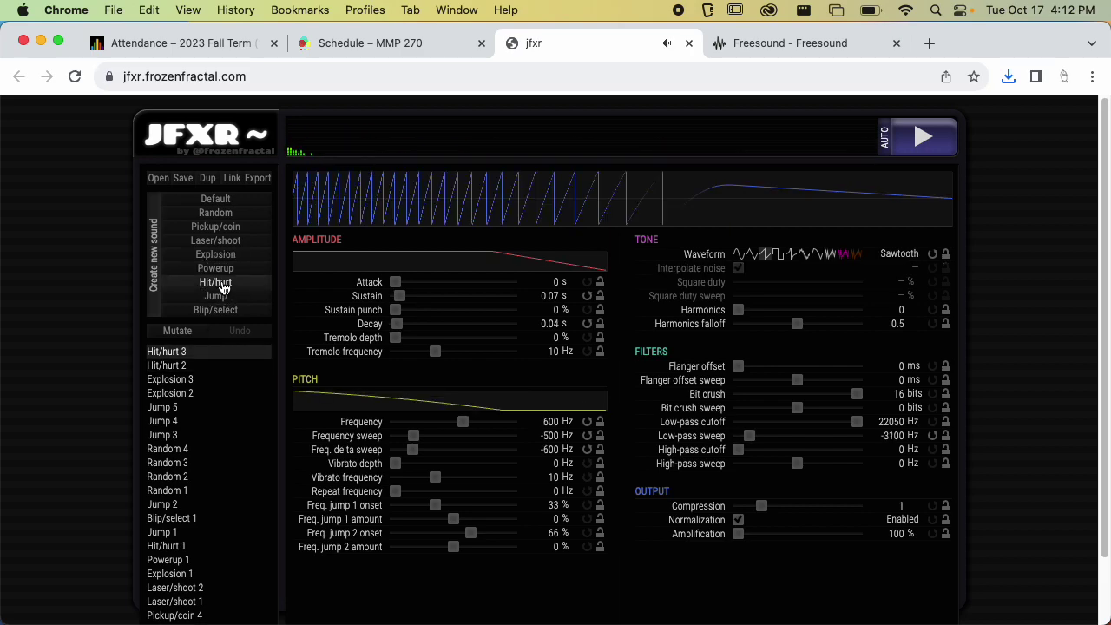
pyautogui.click(223, 289)
pyautogui.click(223, 289)
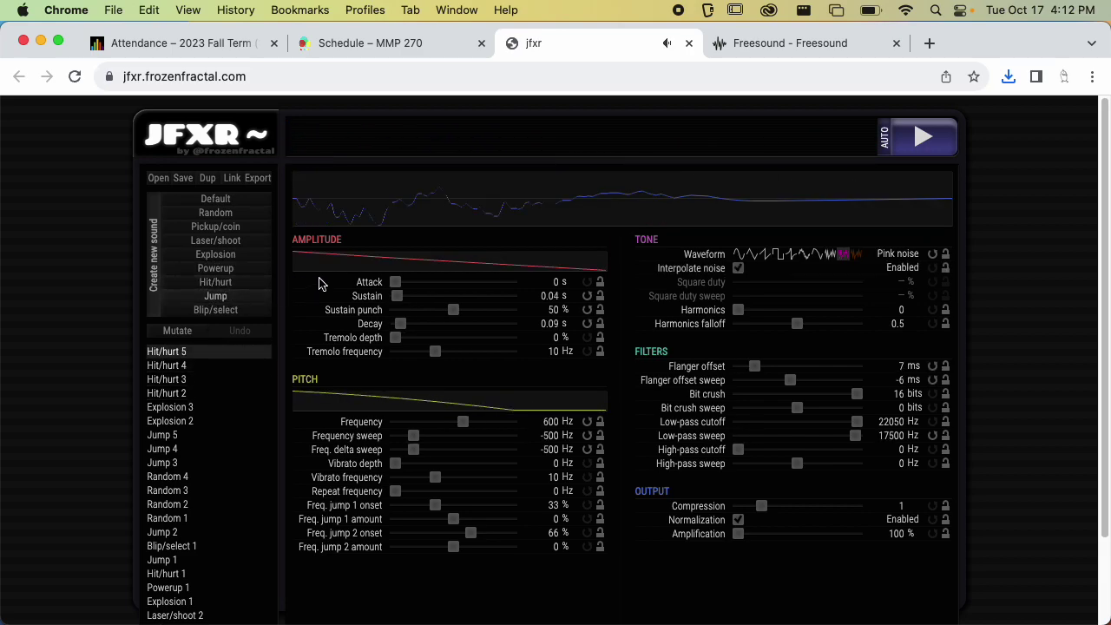
# Audition the sound, retune its frequency to about 1141.53 Hz, and export Hit_hurt 5.wav
pyautogui.click(934, 136)
pyautogui.click(937, 139)
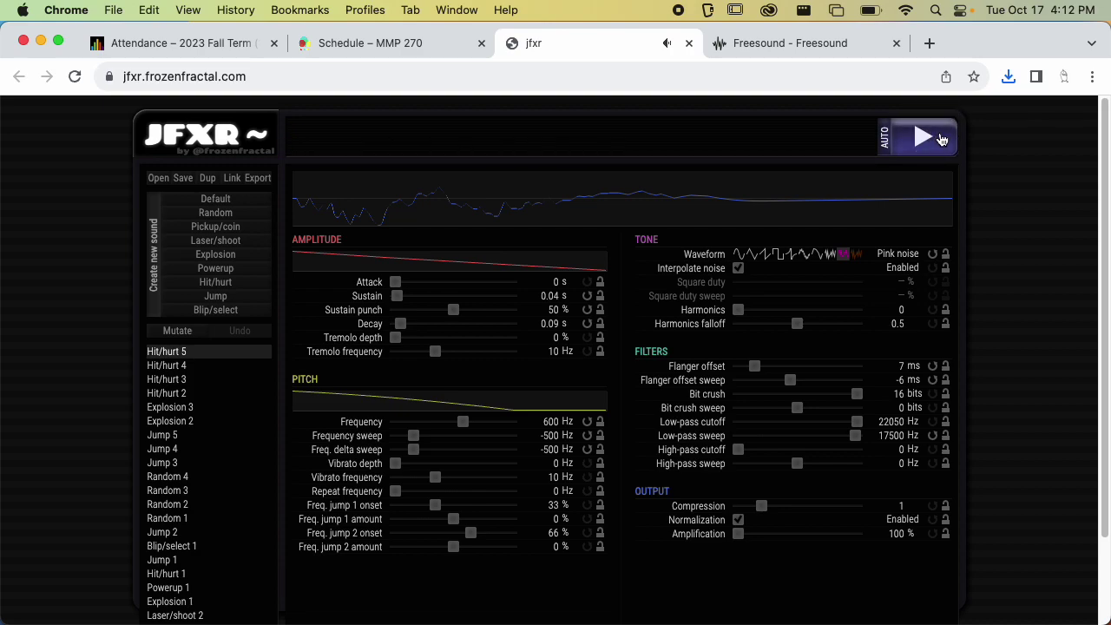
pyautogui.click(937, 141)
pyautogui.click(932, 144)
pyautogui.click(931, 144)
pyautogui.moveTo(472, 426)
pyautogui.mouseDown()
pyautogui.moveTo(488, 426)
pyautogui.moveTo(474, 426)
pyautogui.mouseUp()
pyautogui.click(258, 179)
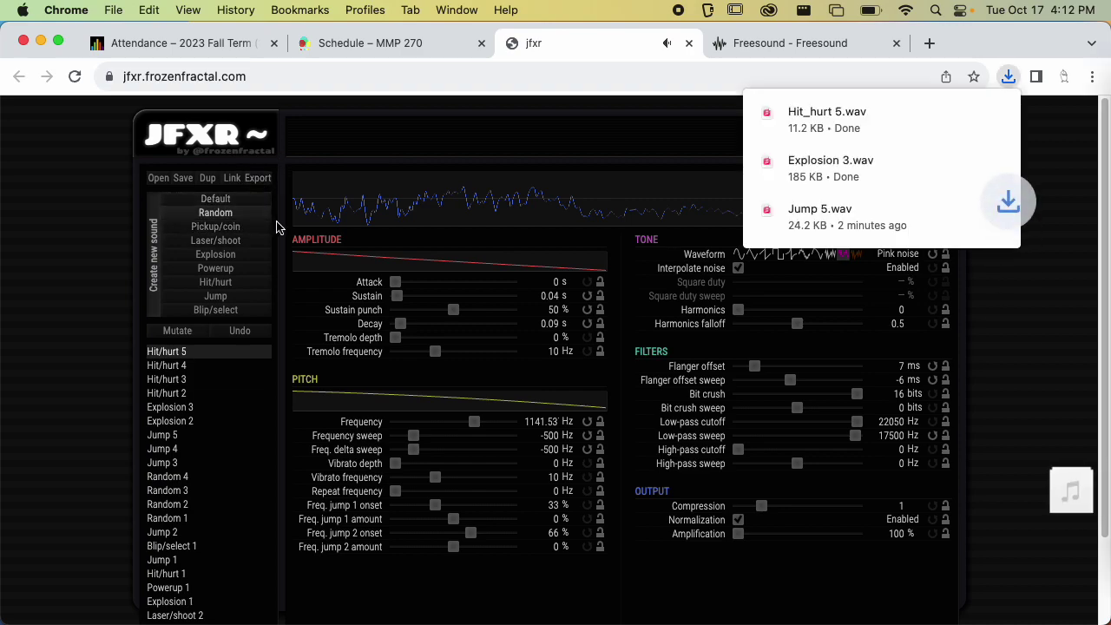
# Rename Hit_hurt 5.wav to PlayerLand.wav, fixing a typo, then bring the sound notes forward
pyautogui.press('super+Tab')
pyautogui.press('super+Tab')
pyautogui.press('super+Tab')
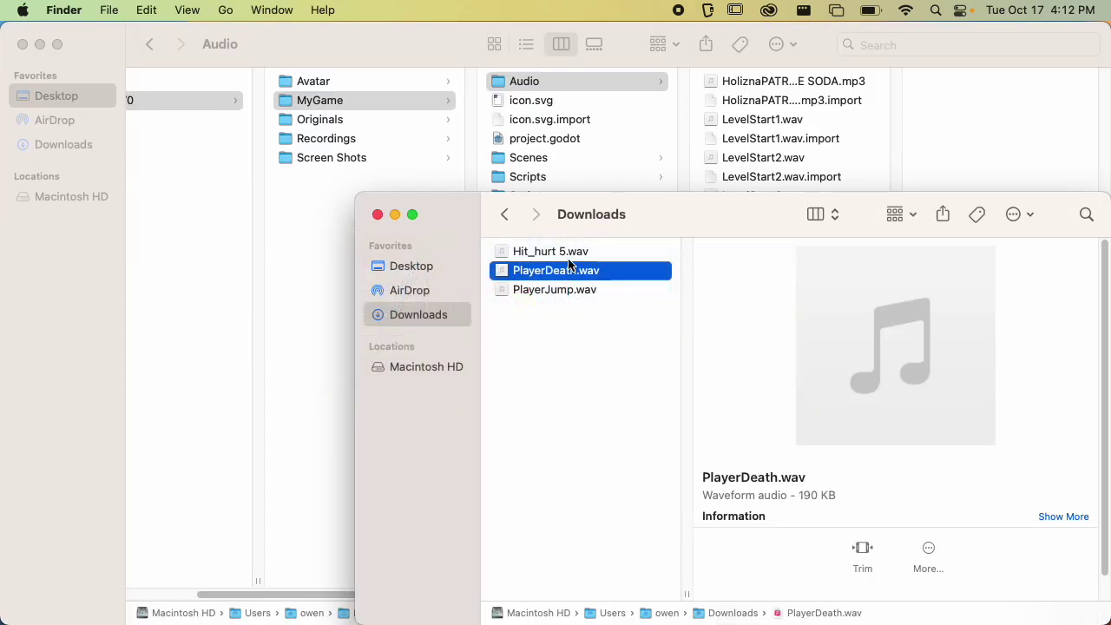
pyautogui.click(569, 251)
pyautogui.press('Return')
pyautogui.write('Player')
pyautogui.write('Ladn')
pyautogui.press('Return')
pyautogui.press('Return')
pyautogui.press('Right')
pyautogui.press('BackSpace')
pyautogui.press('BackSpace')
pyautogui.write('nd')
pyautogui.press('Return')
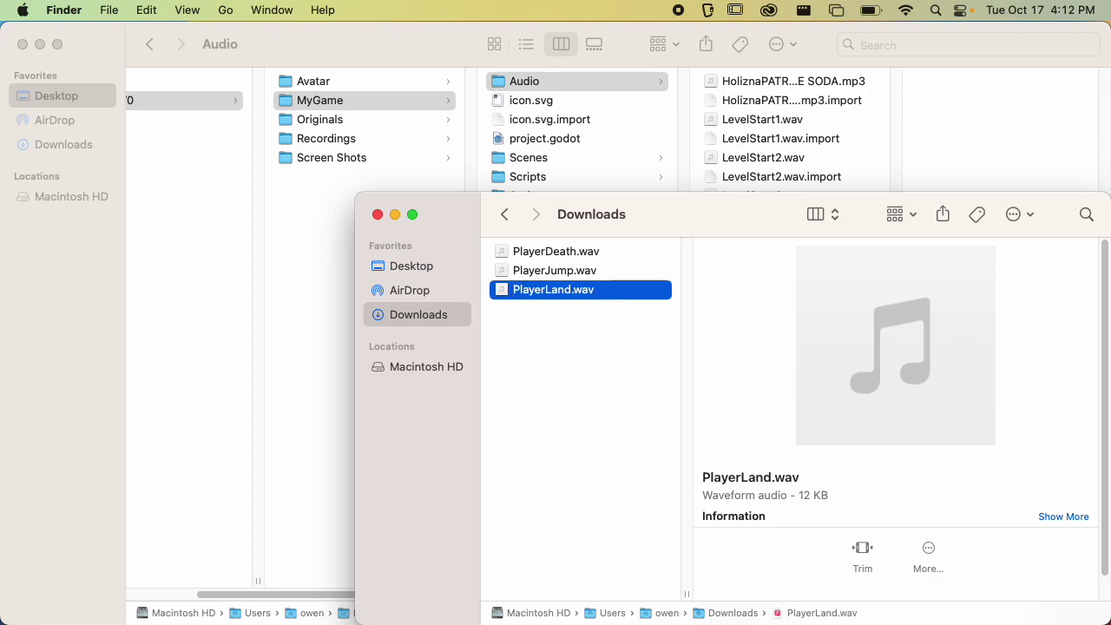
pyautogui.press('super+Tab')
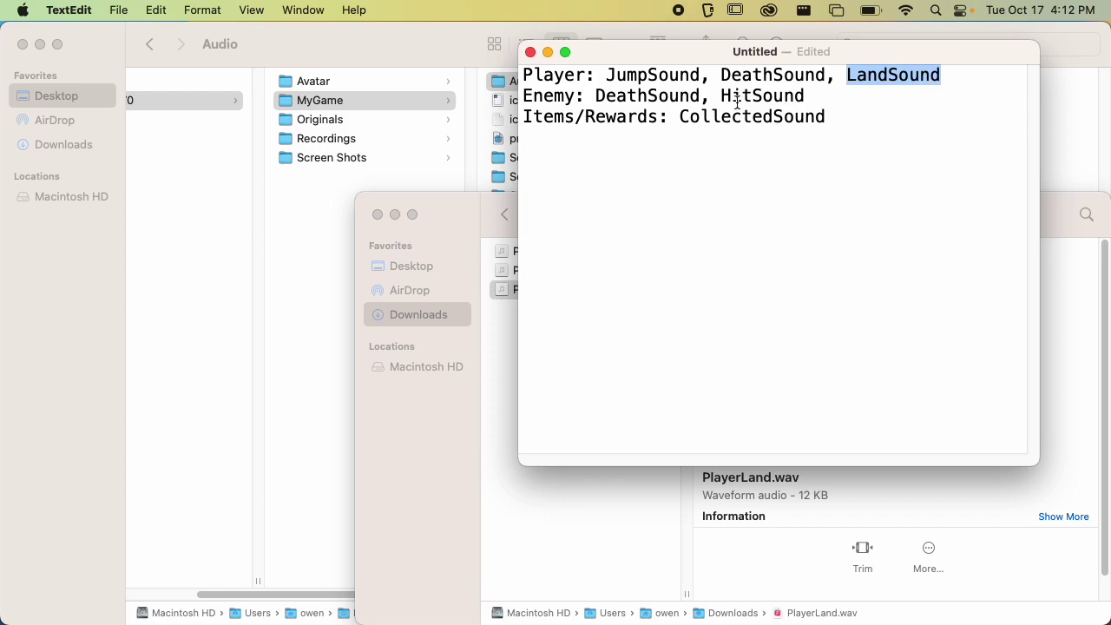
# Review the Enemy line in the notes, briefly selecting text including DeathSound
pyautogui.moveTo(524, 97); pyautogui.dragTo(810, 95)
pyautogui.click(812, 98)
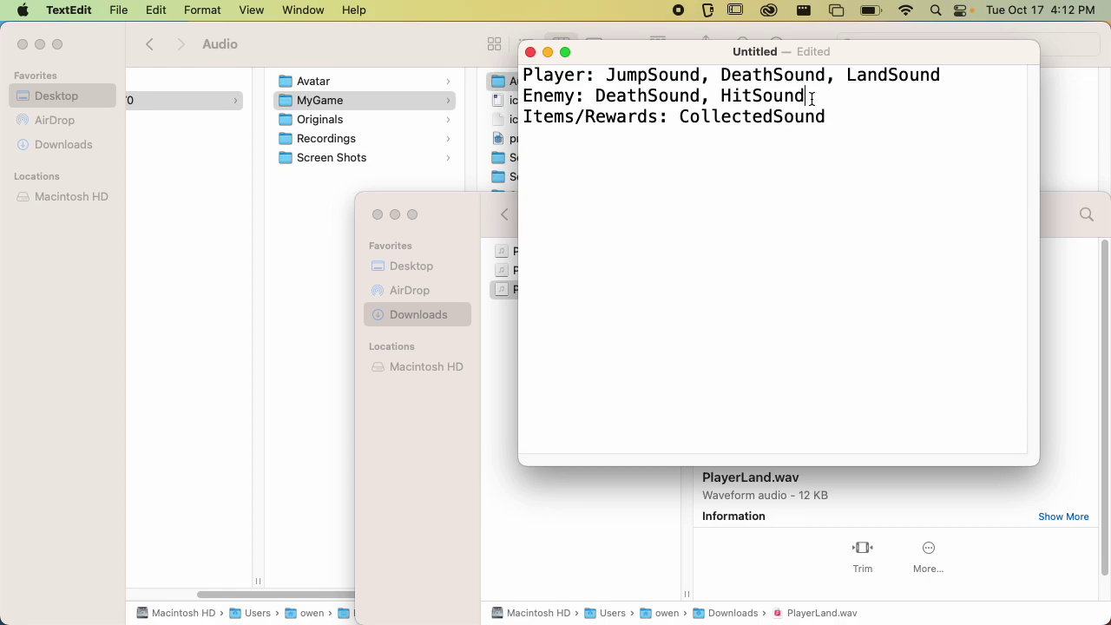
pyautogui.moveTo(727, 95); pyautogui.dragTo(838, 82)
pyautogui.click(831, 82)
pyautogui.click(822, 94)
pyautogui.moveTo(598, 99); pyautogui.dragTo(704, 94)
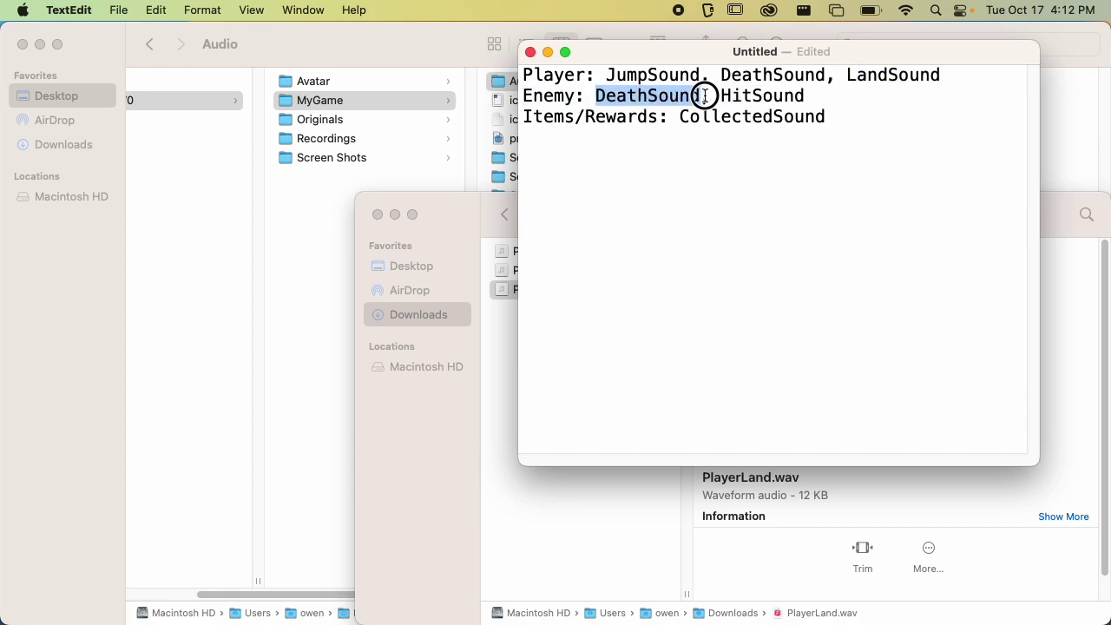
pyautogui.click(705, 96)
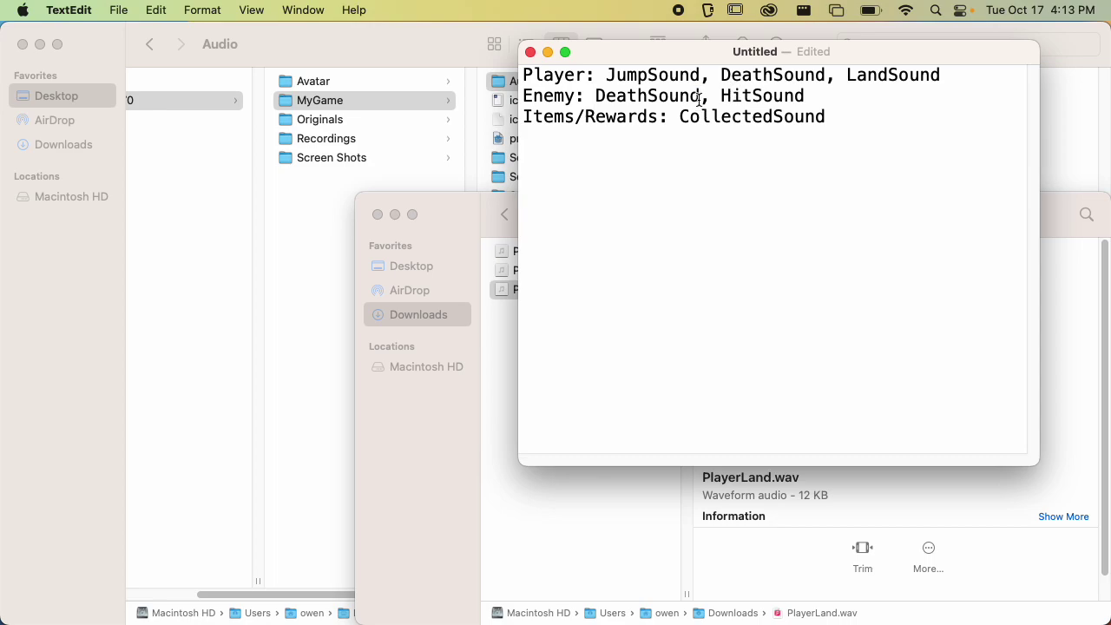
# Switch from TextEdit through Finder back toward the jfxr page
pyautogui.press('super+Tab')
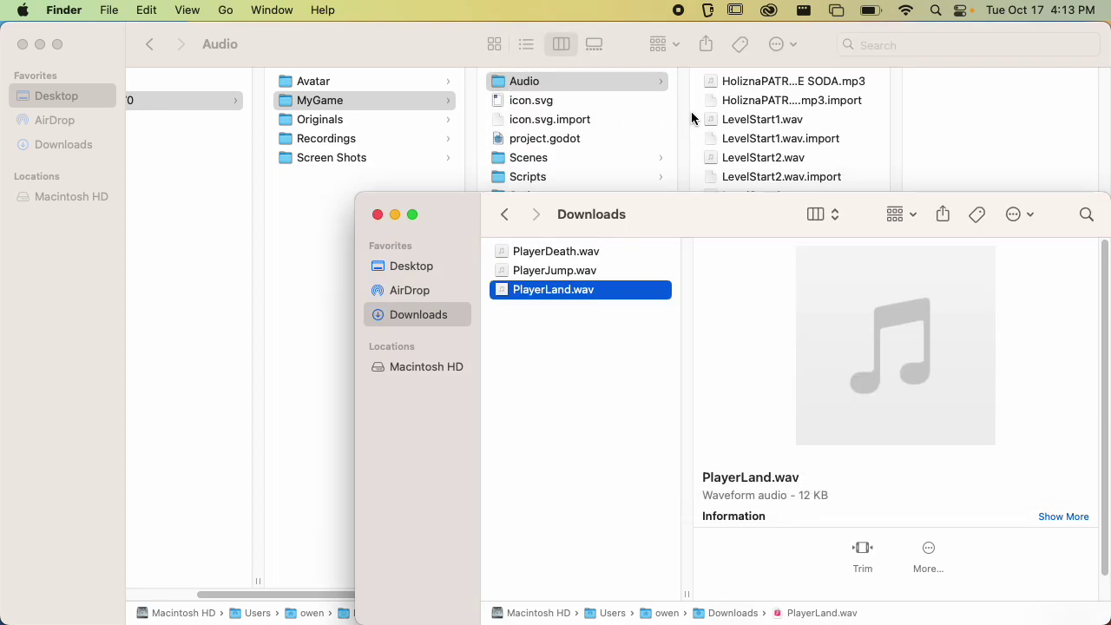
pyautogui.press('super+Tab')
pyautogui.press('Tab')
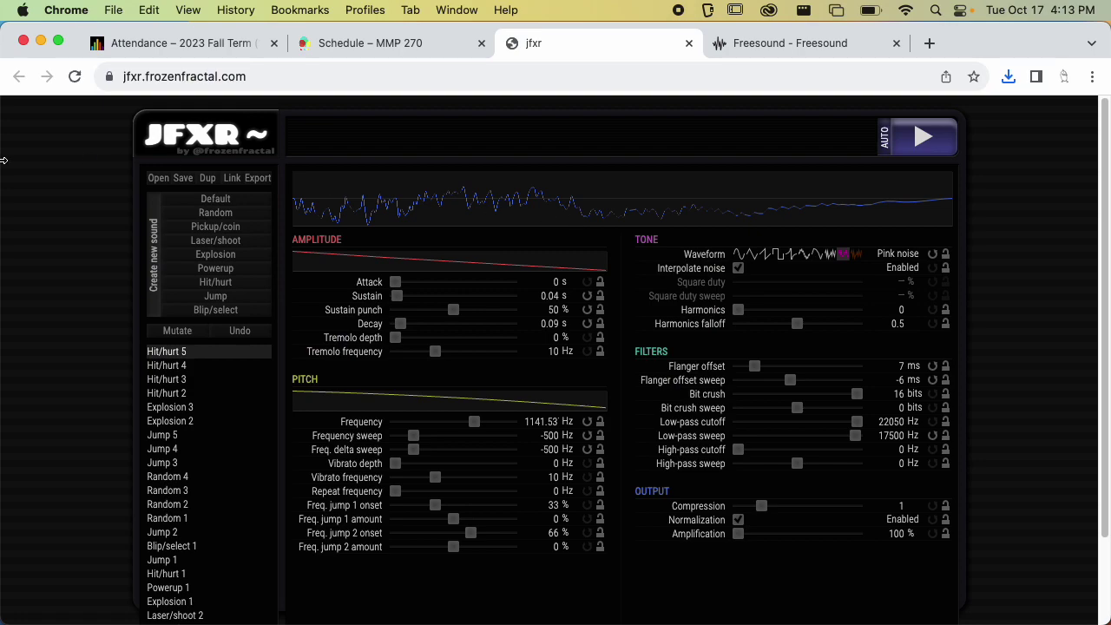
# Generate a new Hit/hurt sound and lower its frequency to 592.741 Hz
pyautogui.click(242, 290)
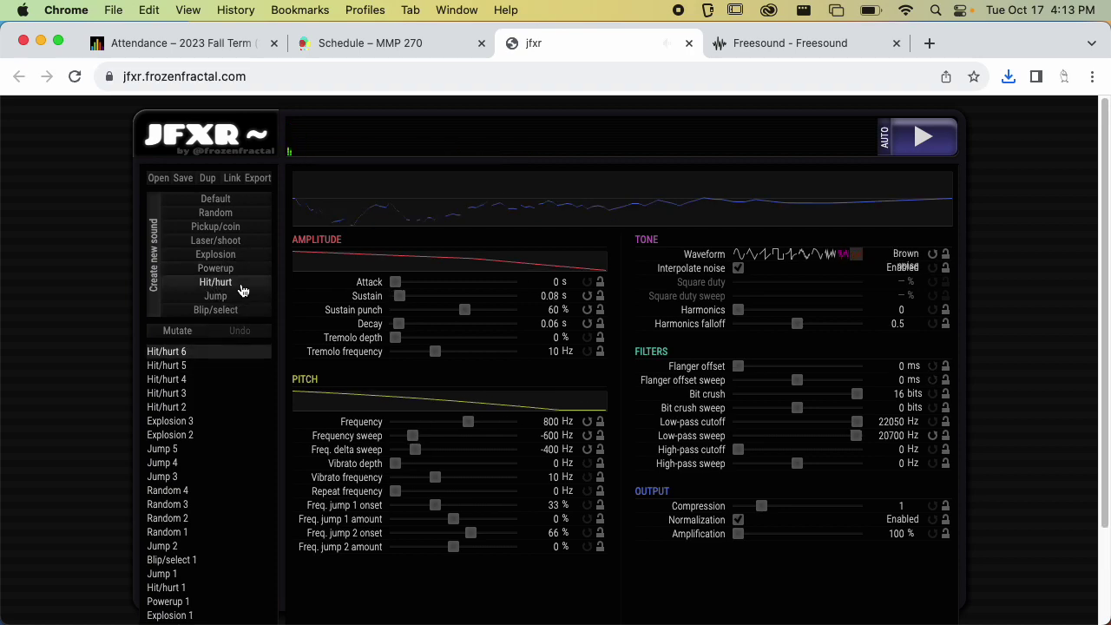
pyautogui.click(242, 290)
pyautogui.click(243, 290)
pyautogui.click(242, 290)
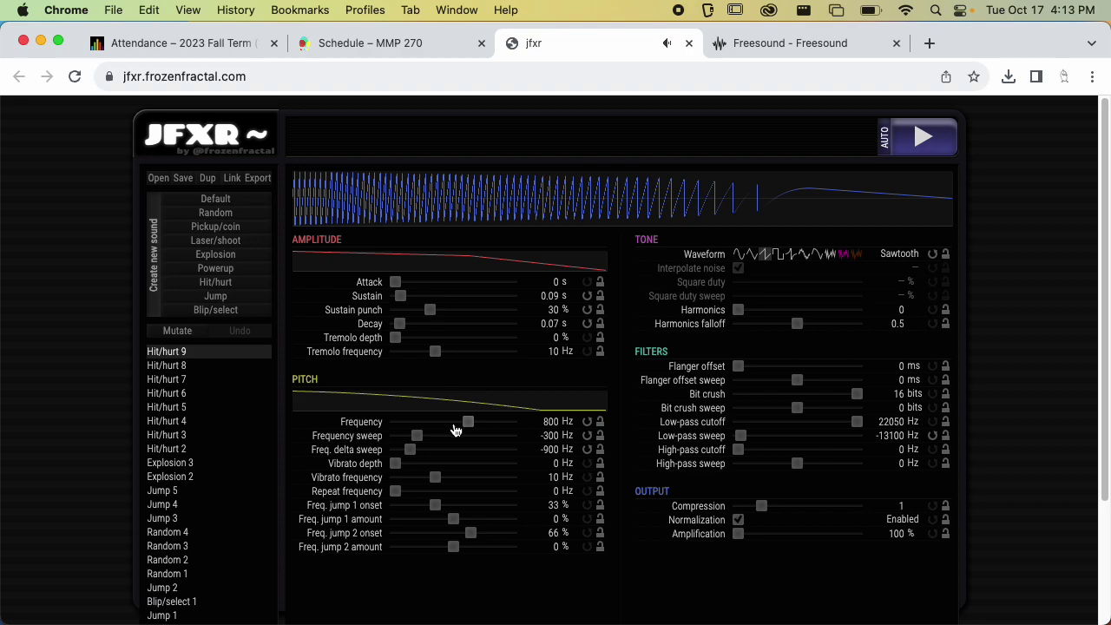
pyautogui.moveTo(446, 429); pyautogui.dragTo(471, 427)
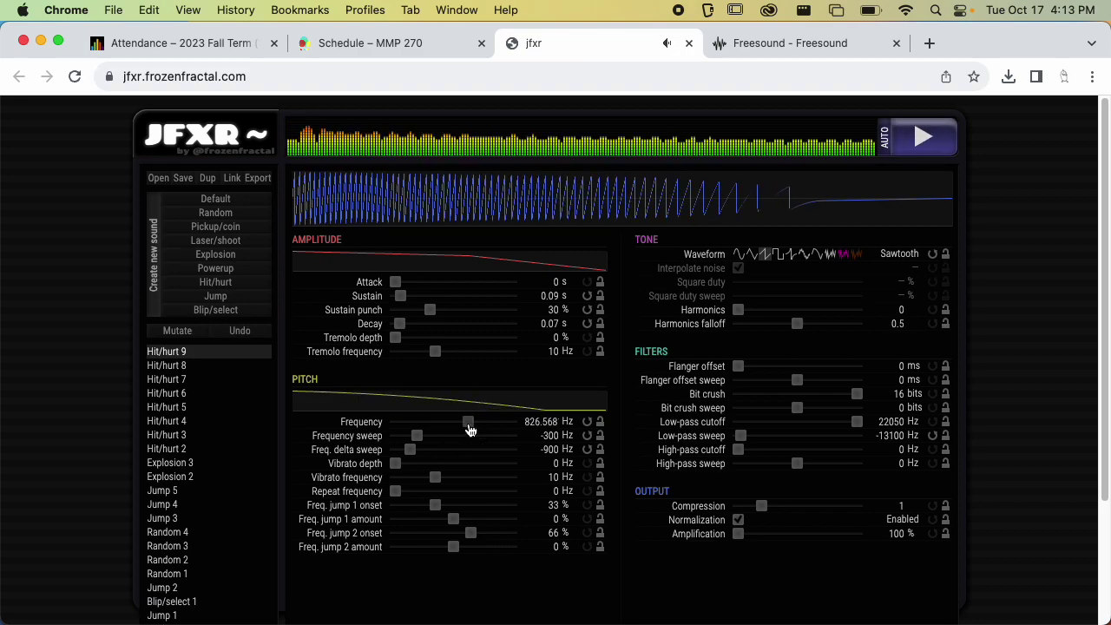
pyautogui.click(467, 429)
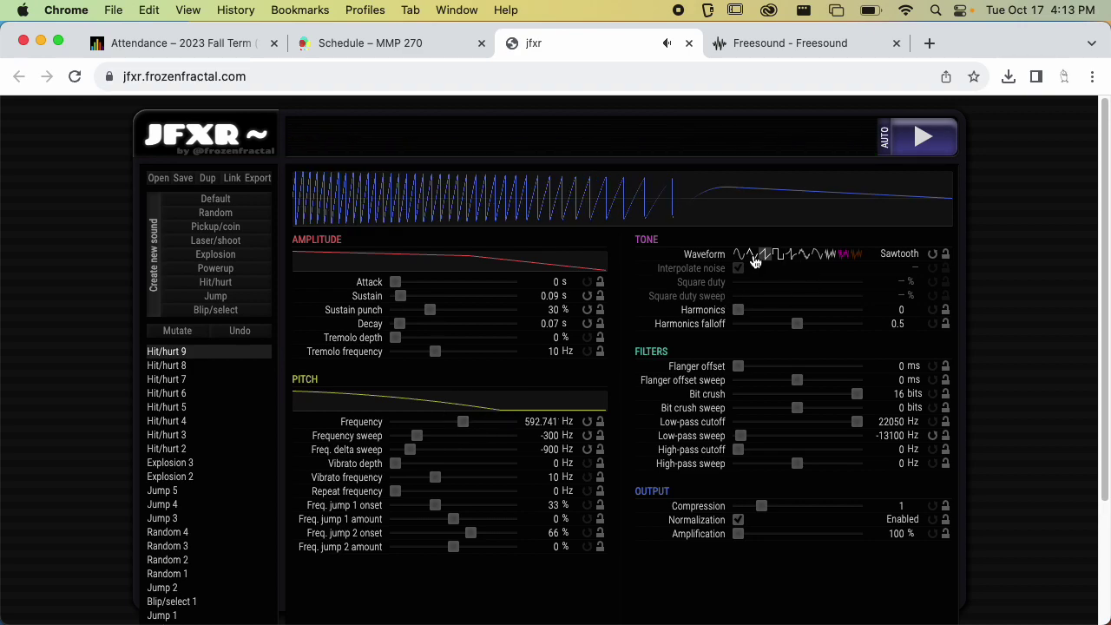
# Try several waveforms, settle on Breaker, play it, and export Hit_hurt 9.wav
pyautogui.click(824, 255)
pyautogui.click(816, 256)
pyautogui.click(805, 256)
pyautogui.click(800, 260)
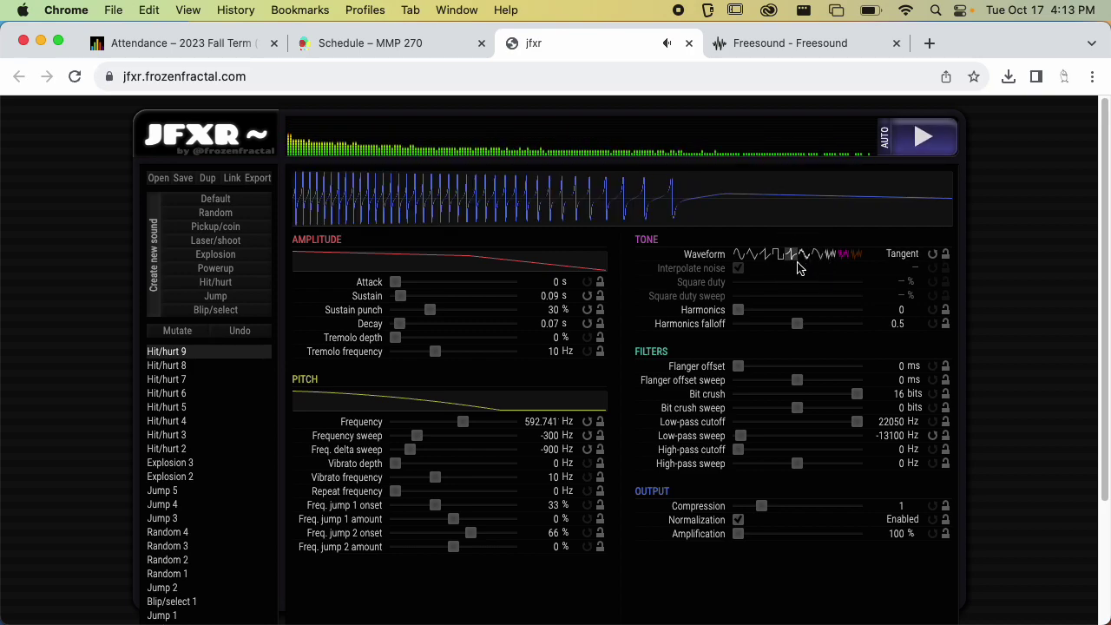
pyautogui.click(815, 257)
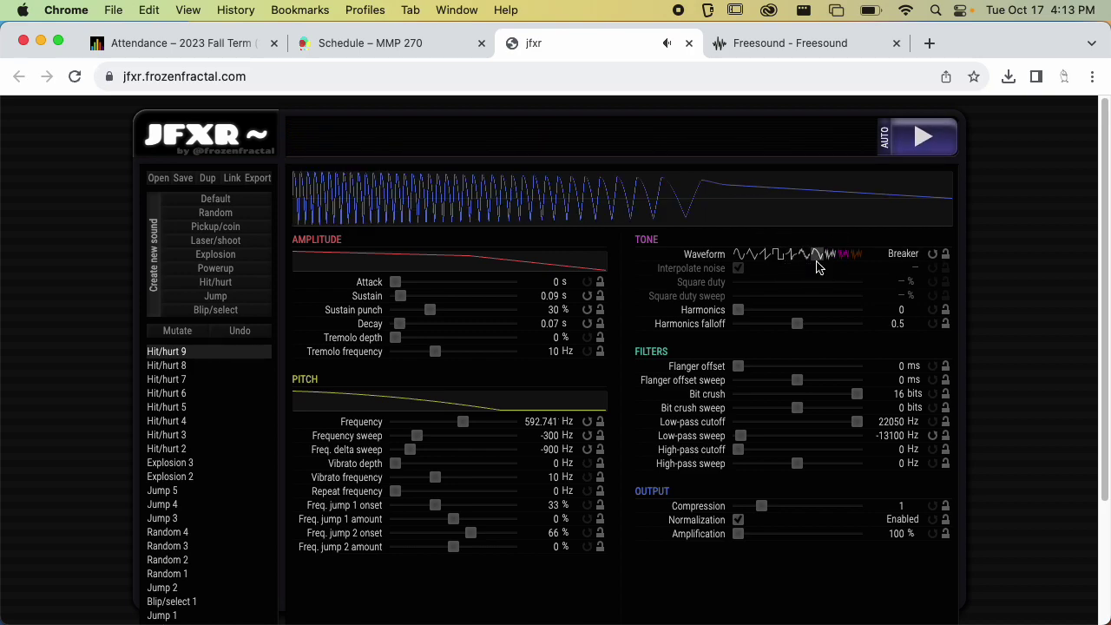
pyautogui.click(913, 153)
pyautogui.click(258, 178)
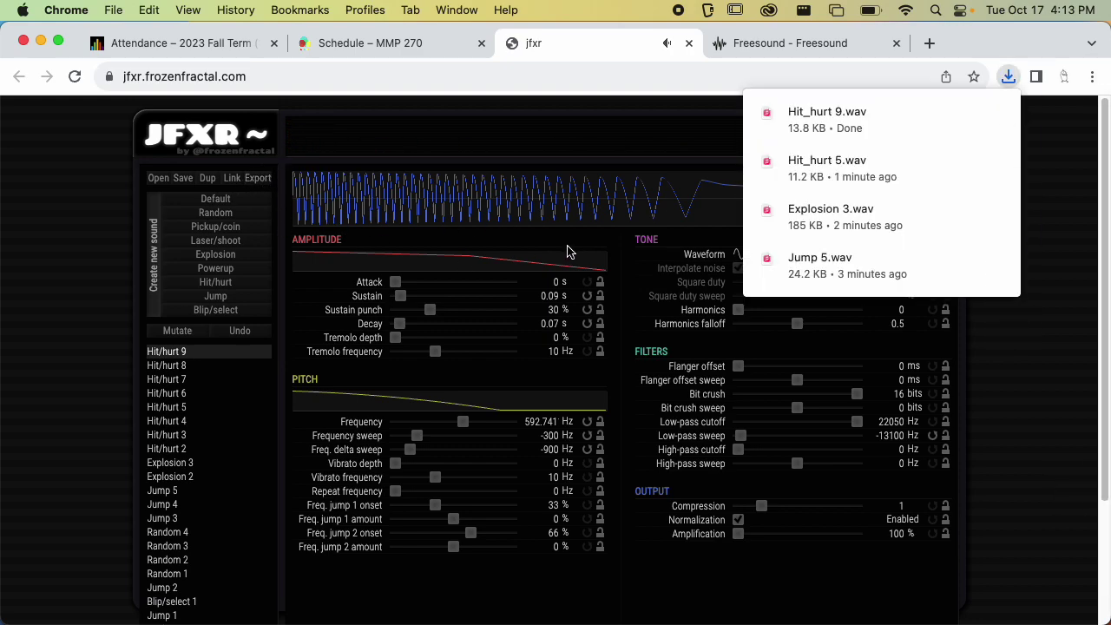
# Rename Hit_hurt 9.wav in Downloads to EnemyHit.wav
pyautogui.press('super+Tab')
pyautogui.click(583, 254)
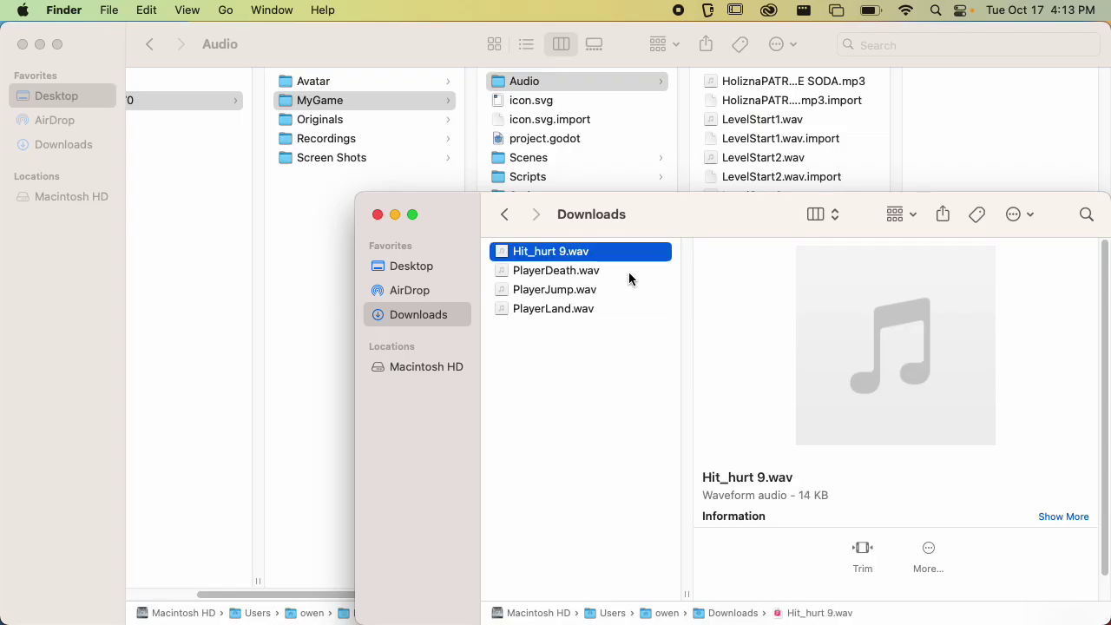
pyautogui.press('Return')
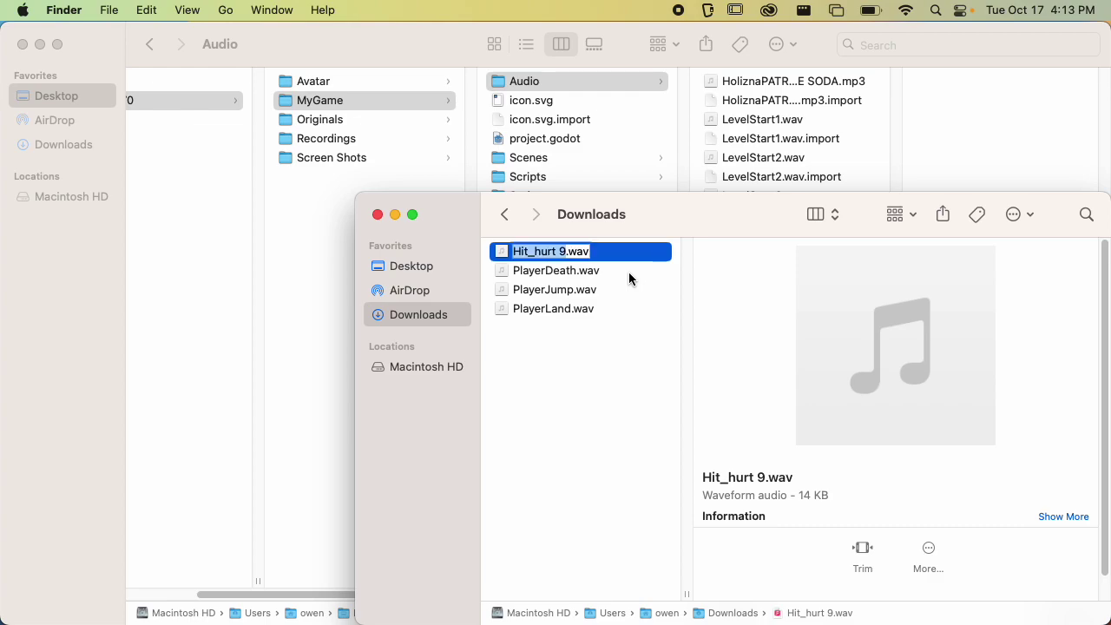
pyautogui.write('Enemy')
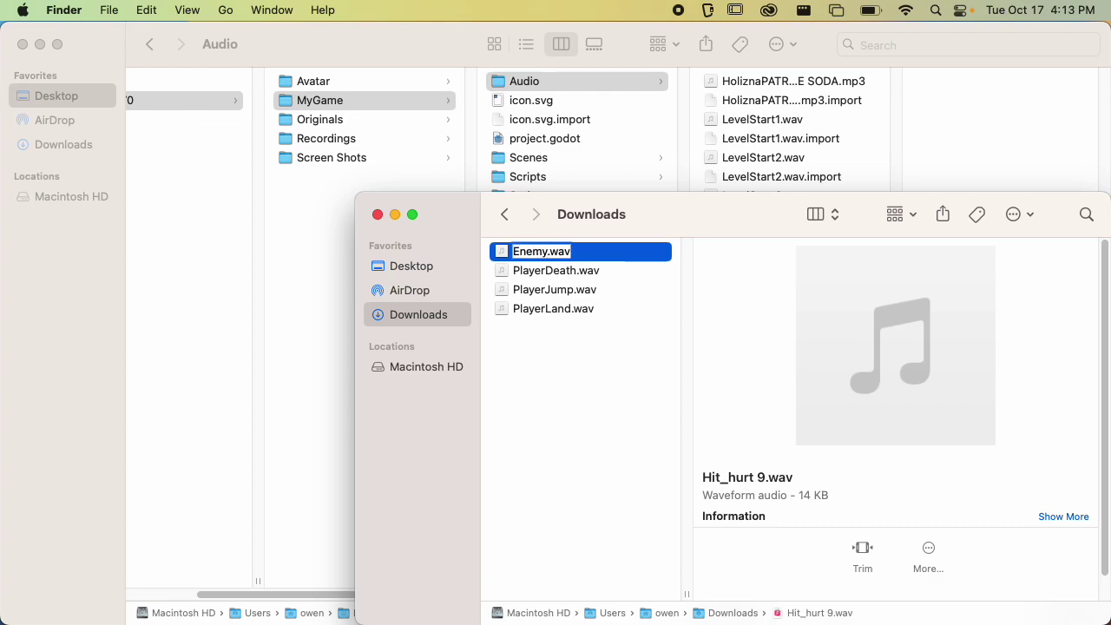
pyautogui.write('D')
pyautogui.press('Return')
# Cycle through the open apps to bring the TextEdit sound list forward
pyautogui.press('super+Tab')
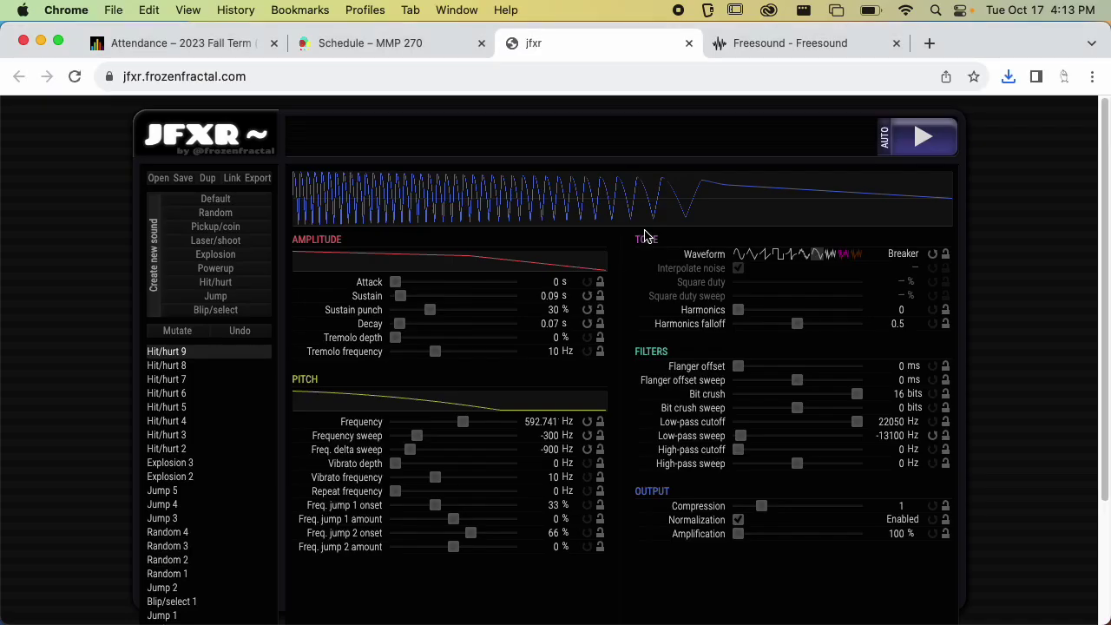
pyautogui.press('super+Tab')
pyautogui.press('Tab')
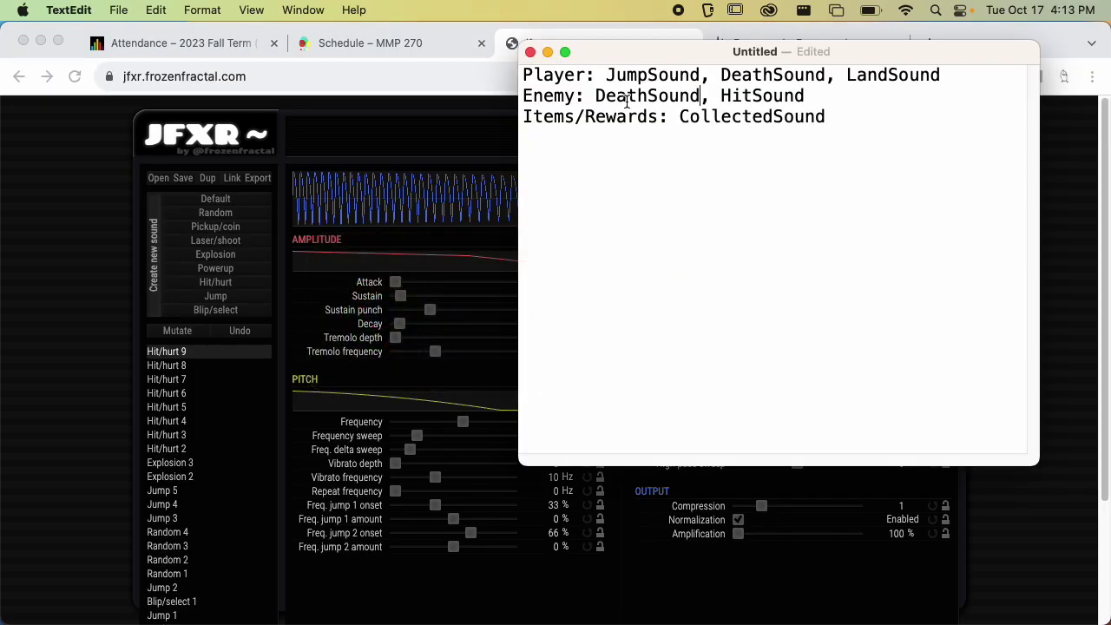
# Generate a new Random sound with frequency about 99 Hz and decay about 0.62 s
pyautogui.moveTo(597, 96); pyautogui.dragTo(686, 96)
pyautogui.click(326, 165)
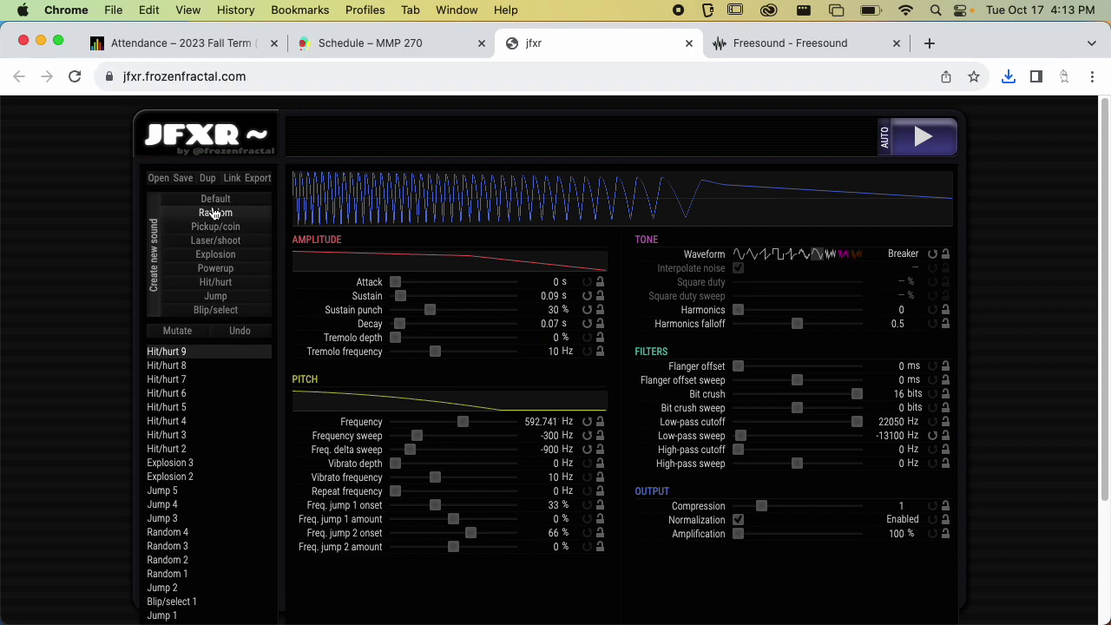
pyautogui.click(214, 214)
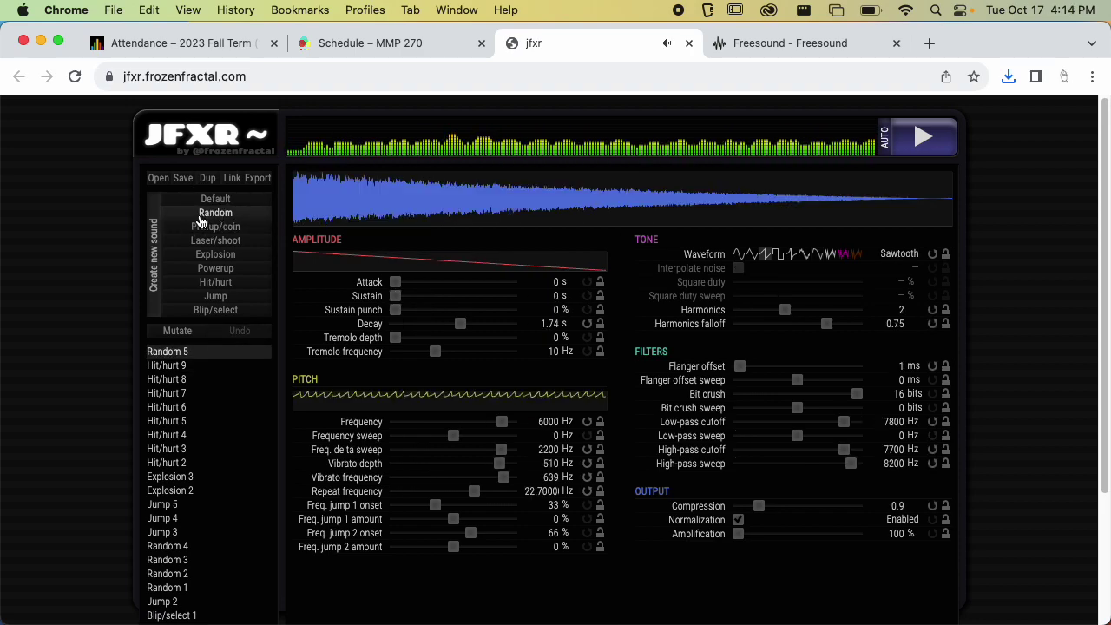
pyautogui.moveTo(503, 422); pyautogui.dragTo(476, 423)
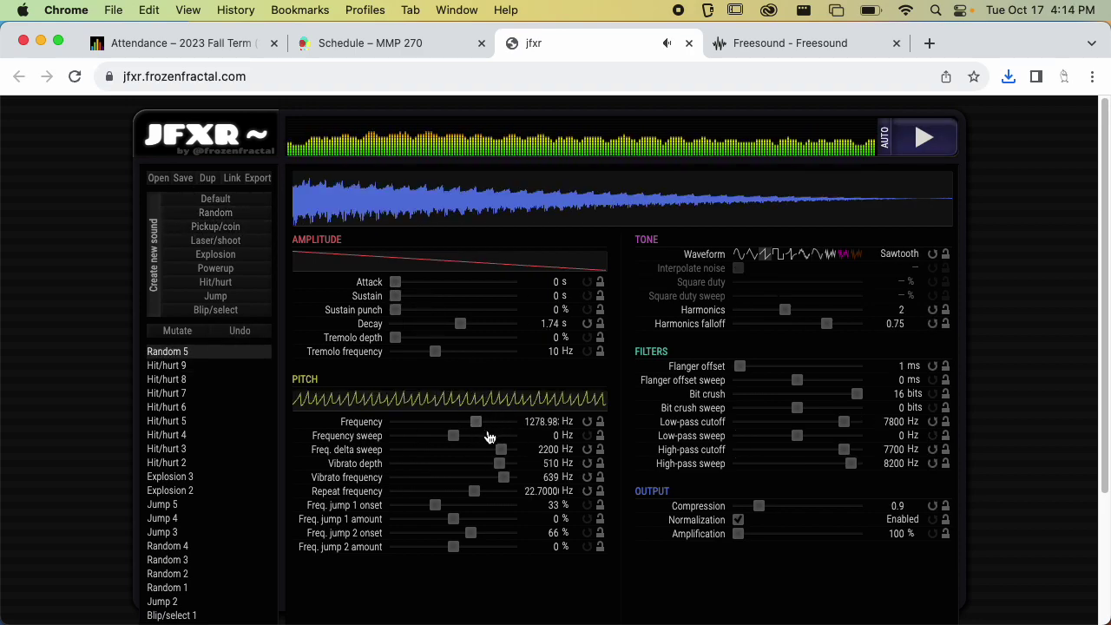
pyautogui.click(428, 326)
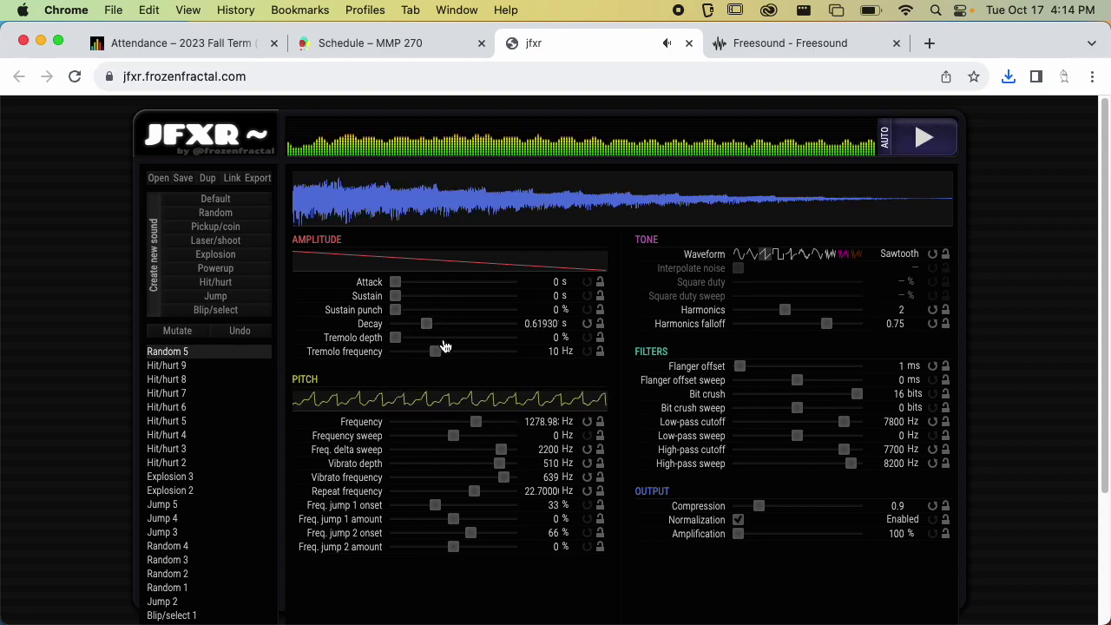
pyautogui.click(444, 423)
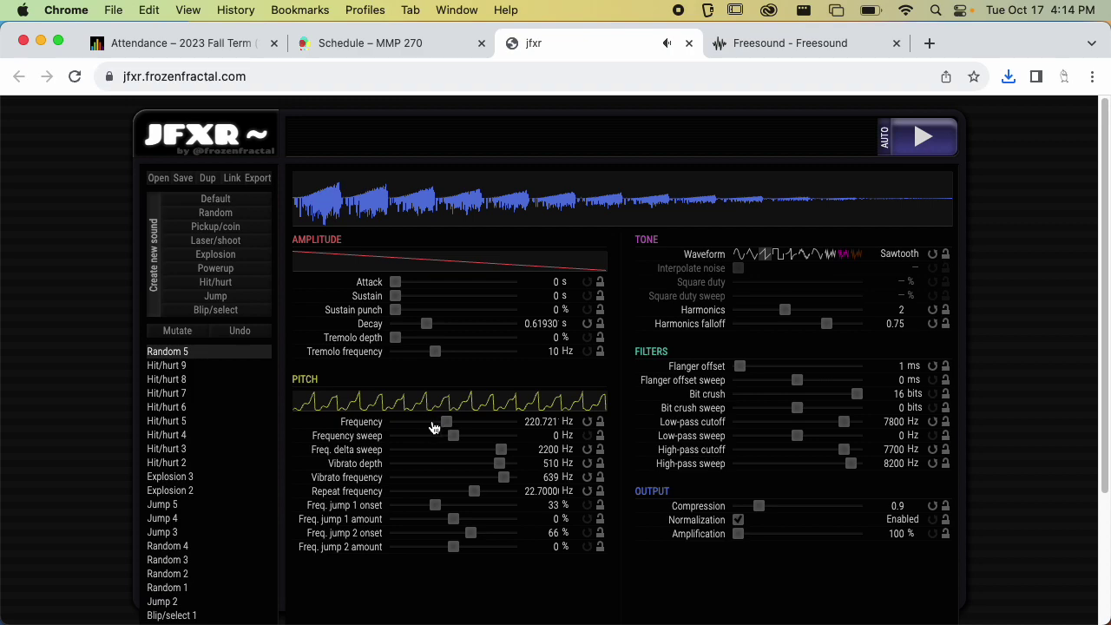
pyautogui.click(433, 423)
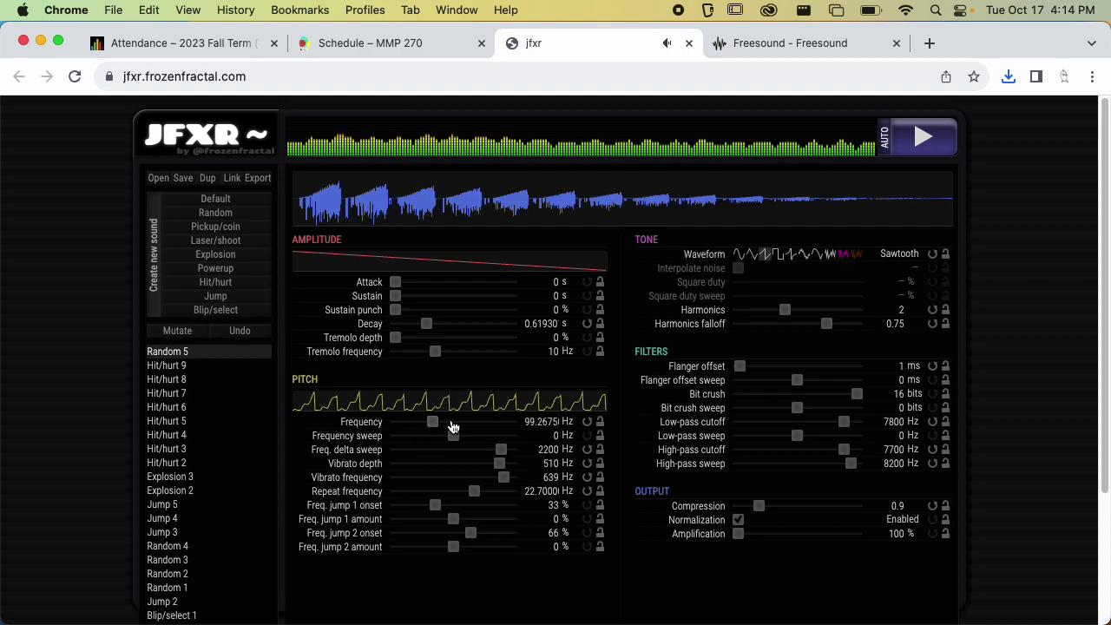
# Audition the waveforms, settle on Tangent, and export the sound as a WAV
pyautogui.click(780, 254)
pyautogui.click(805, 254)
pyautogui.click(817, 254)
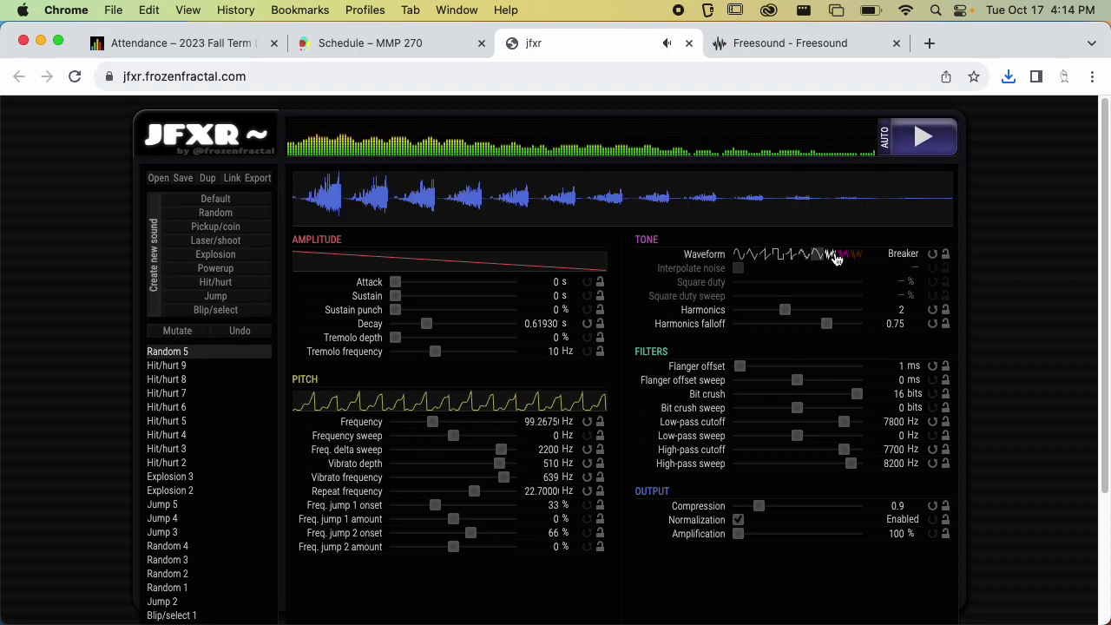
pyautogui.click(831, 254)
pyautogui.click(843, 254)
pyautogui.click(856, 255)
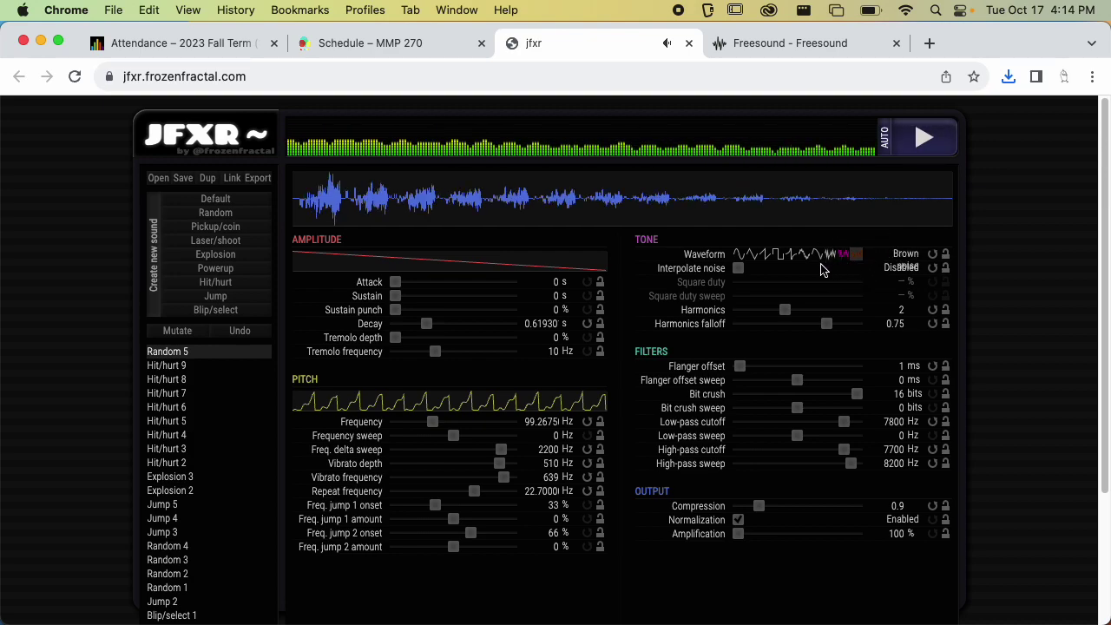
pyautogui.click(806, 255)
pyautogui.click(778, 255)
pyautogui.click(742, 254)
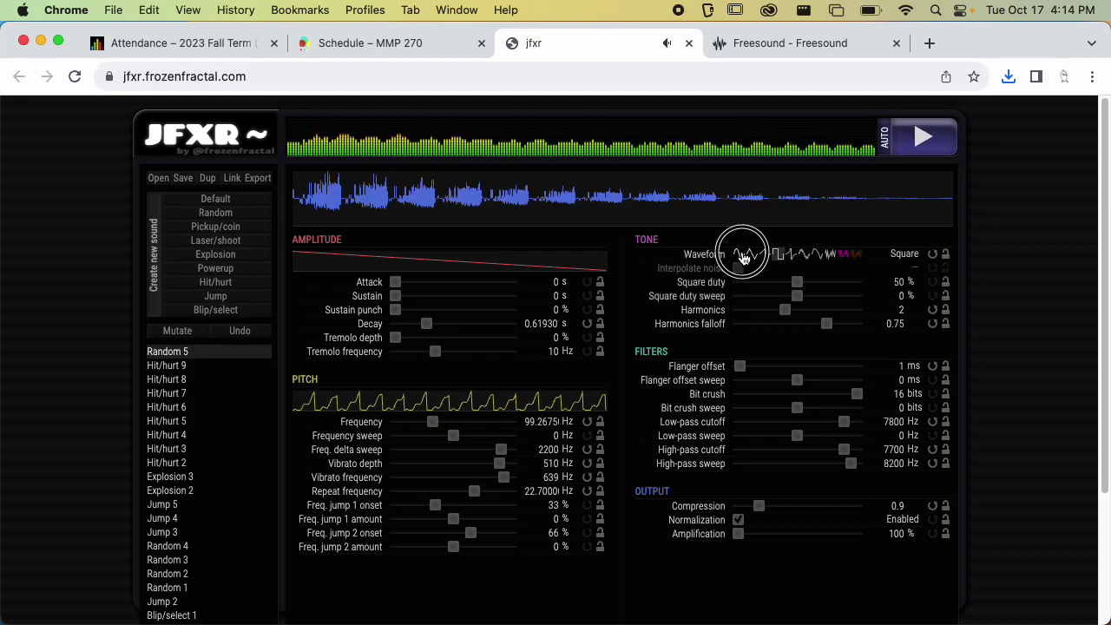
pyautogui.click(758, 254)
pyautogui.click(753, 254)
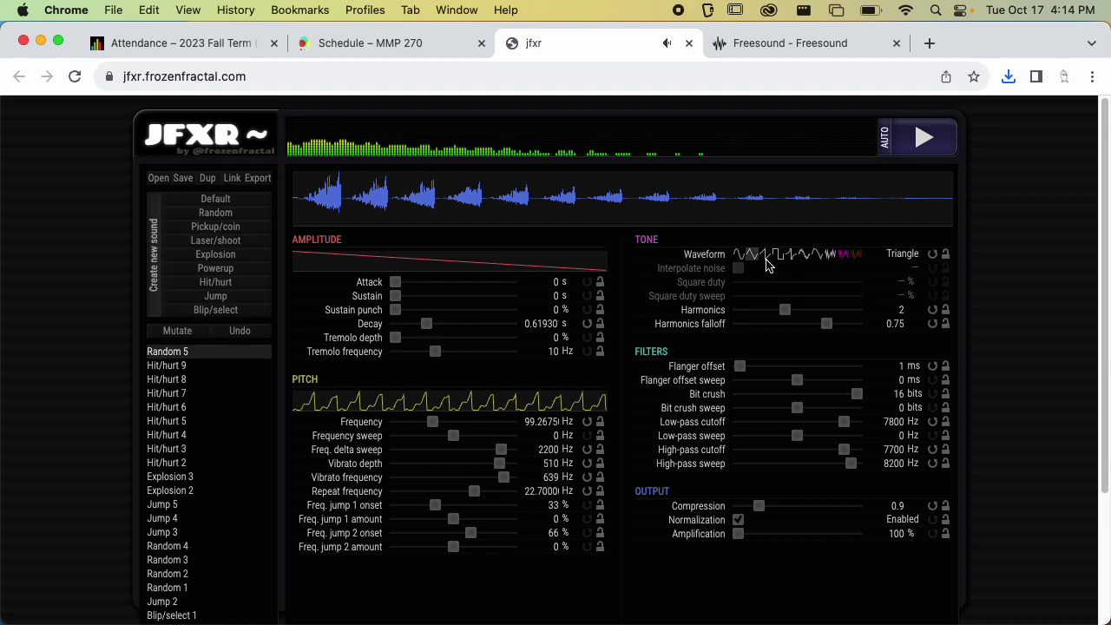
pyautogui.click(767, 255)
pyautogui.click(779, 255)
pyautogui.click(796, 256)
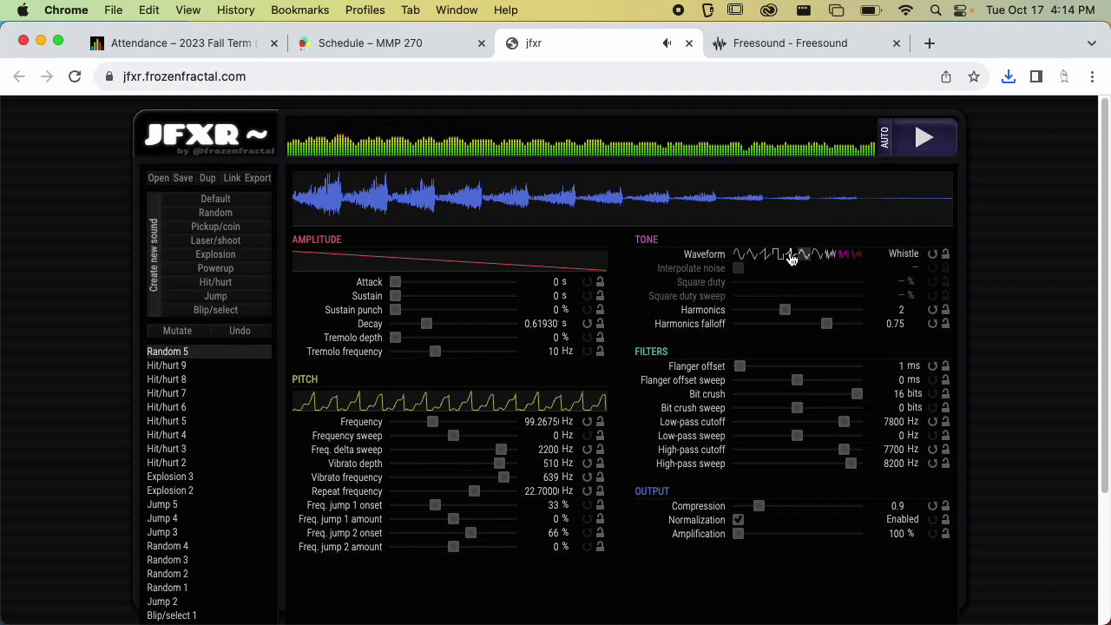
pyautogui.click(260, 177)
# Rename Random 5.wav in Downloads to EnemyDeath.wav, then switch away from Finder
pyautogui.press('super+Tab')
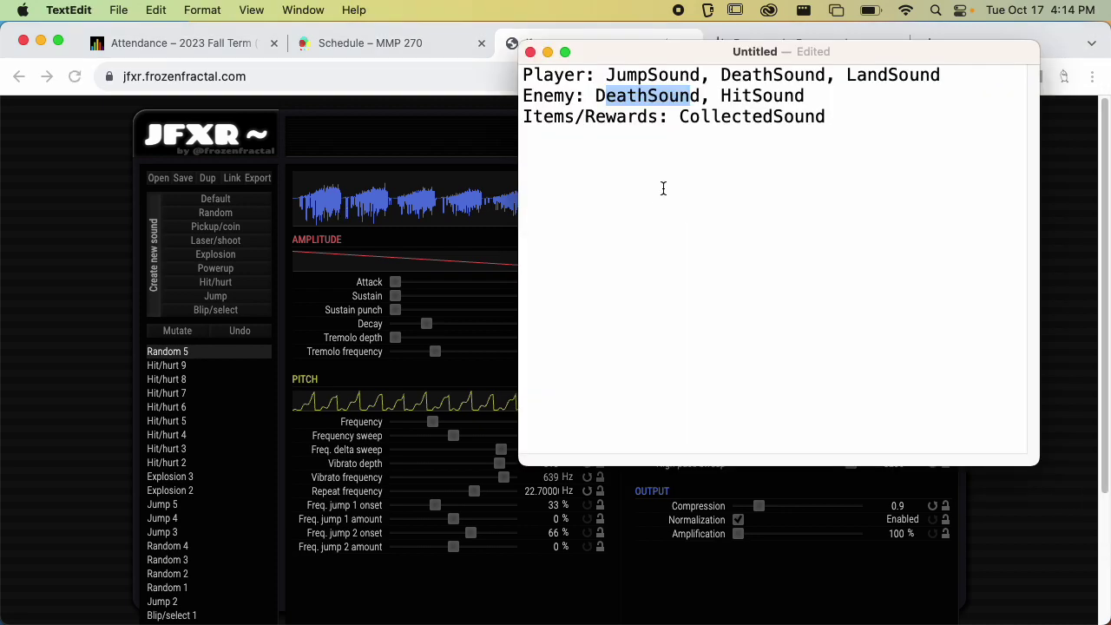
pyautogui.press('super+Tab')
pyautogui.press('super+Tab')
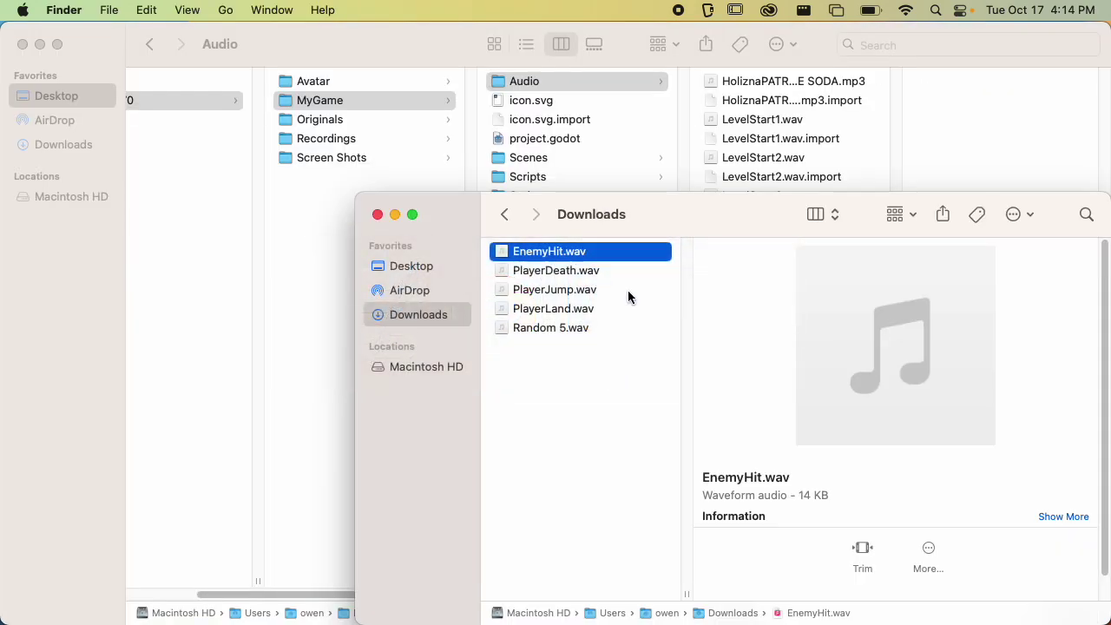
pyautogui.press('Down')
pyautogui.press('Down')
pyautogui.press('Down')
pyautogui.press('Down')
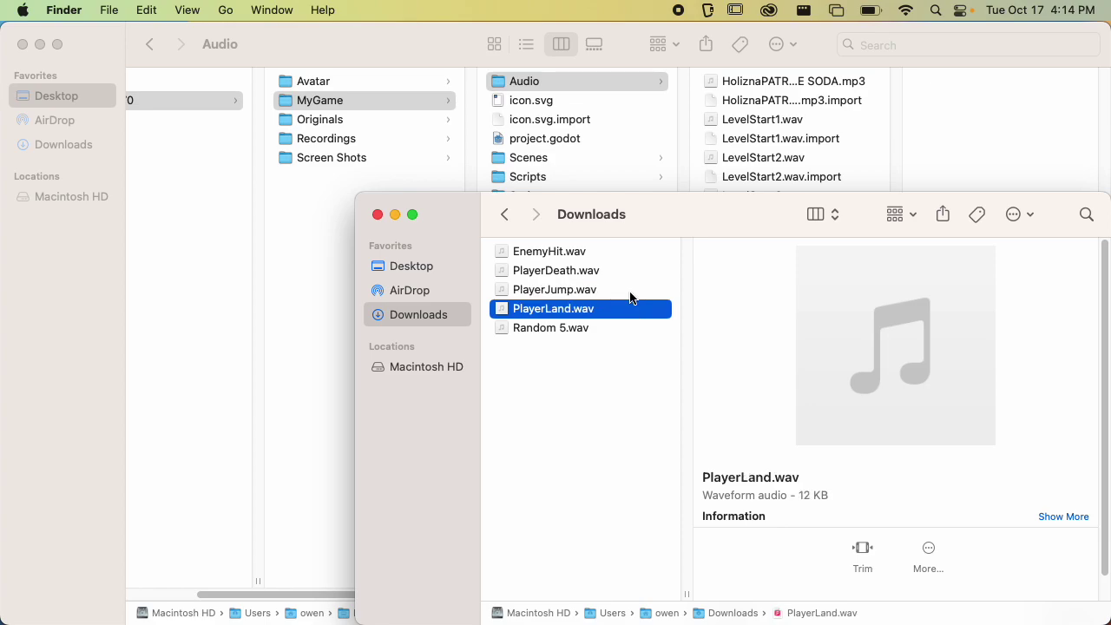
pyautogui.press('Return')
pyautogui.write('EnemyDeath')
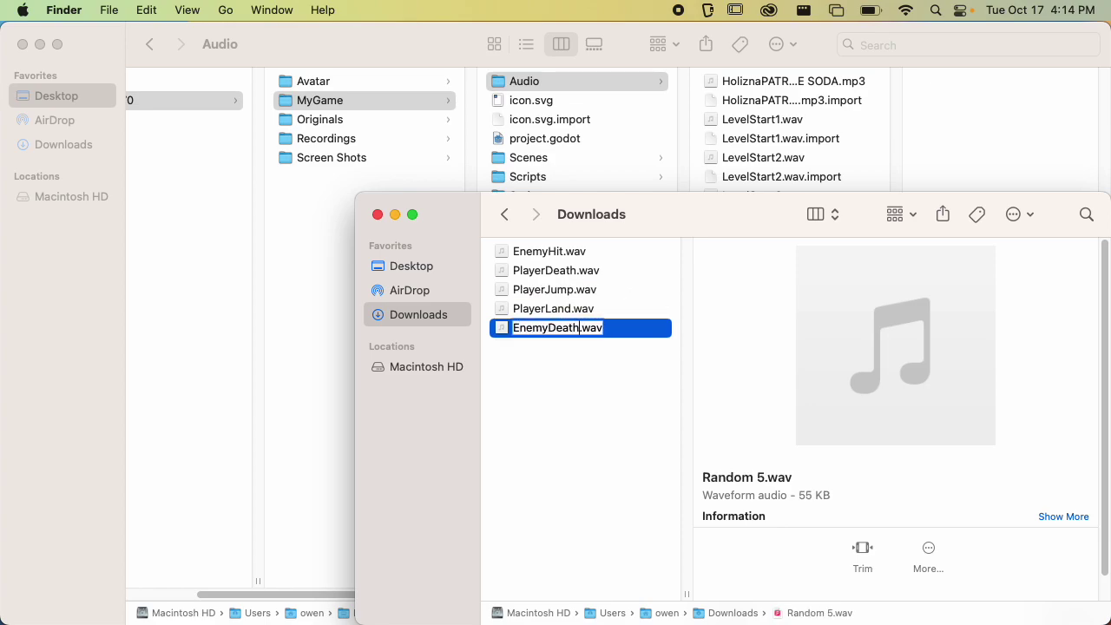
pyautogui.press('Return')
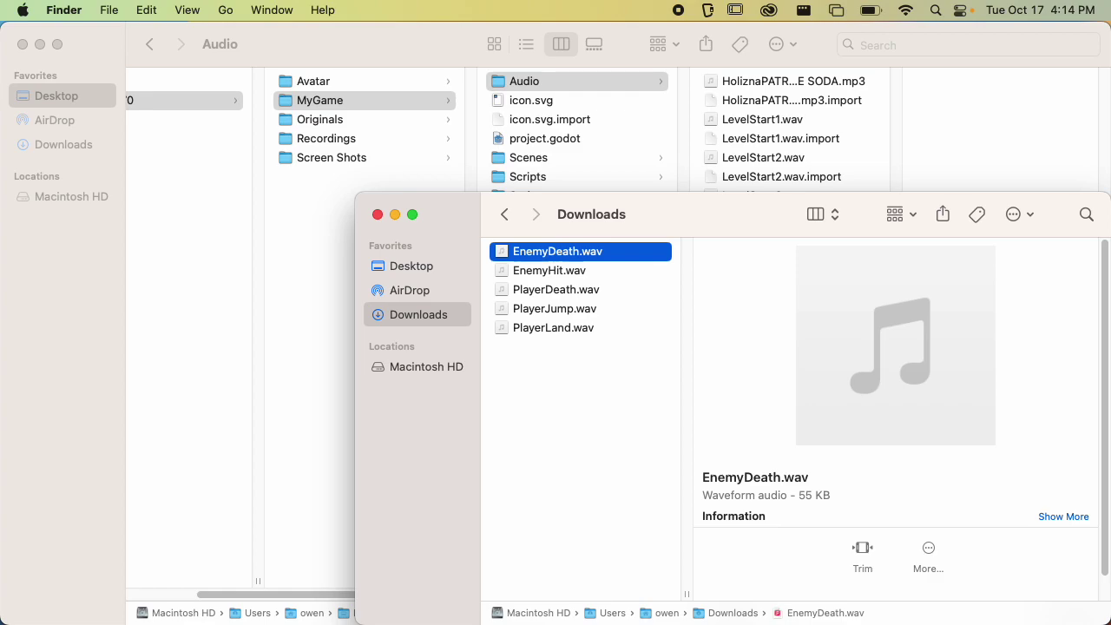
pyautogui.press('super+Tab')
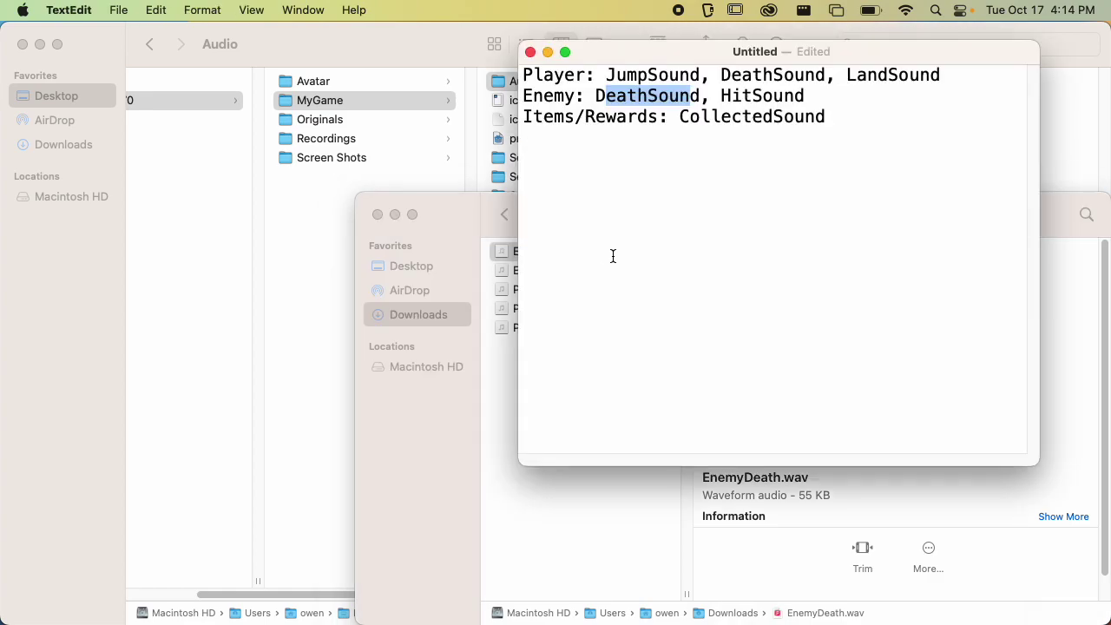
pyautogui.press('super+Tab')
pyautogui.press('super+Tab')
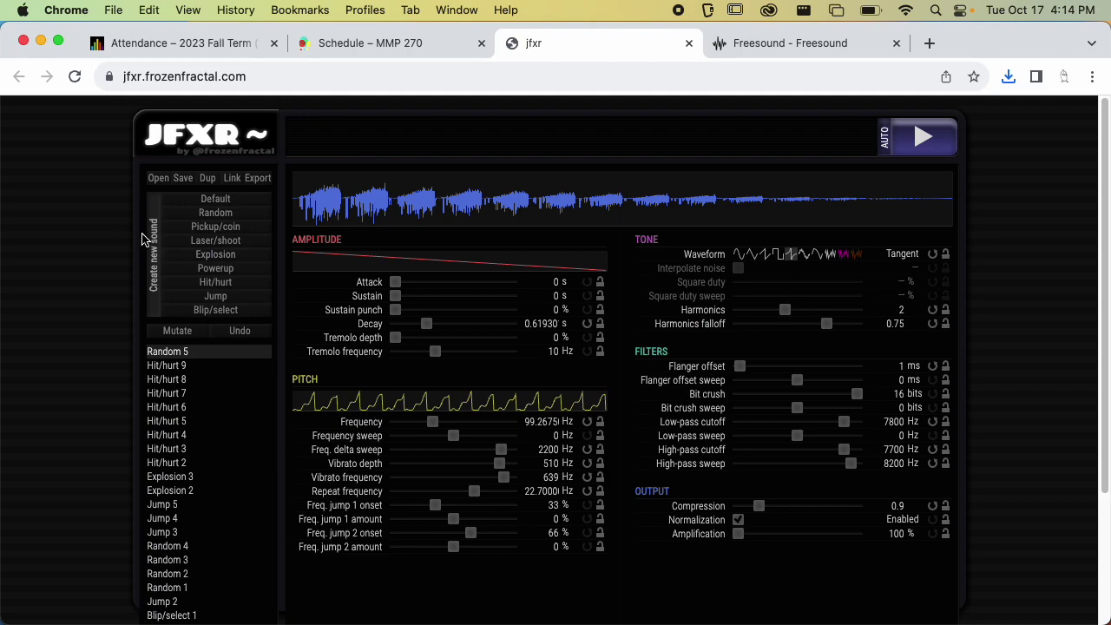
# Generate a Hit/hurt sound at about 1105 Hz with 0.32 s decay; export Hit_hurt 12.wav
pyautogui.click(216, 282)
pyautogui.click(218, 285)
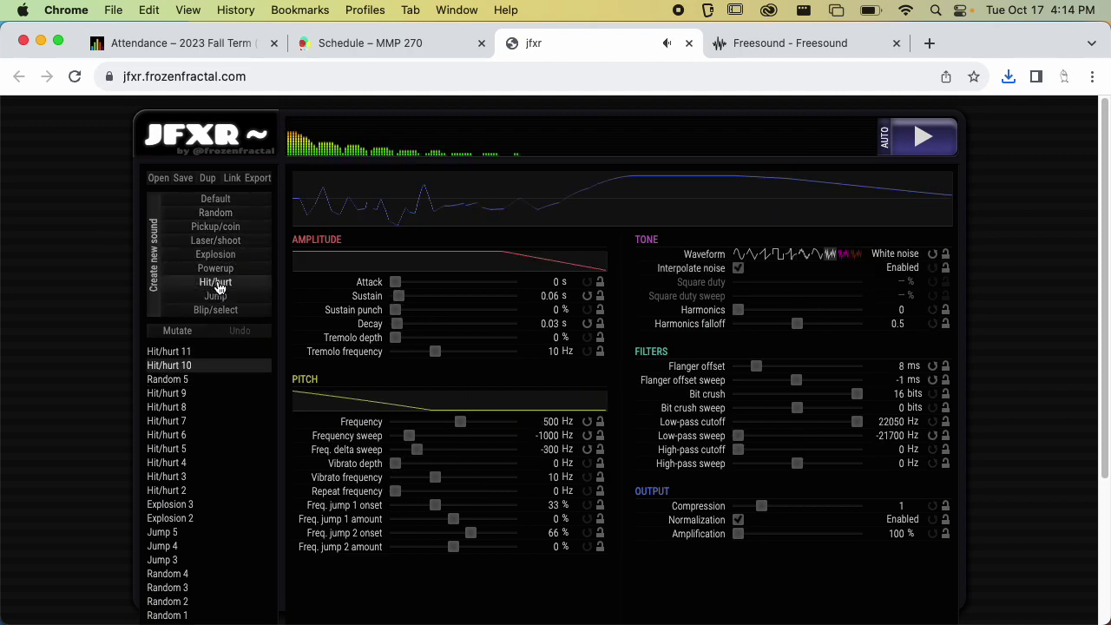
pyautogui.click(218, 286)
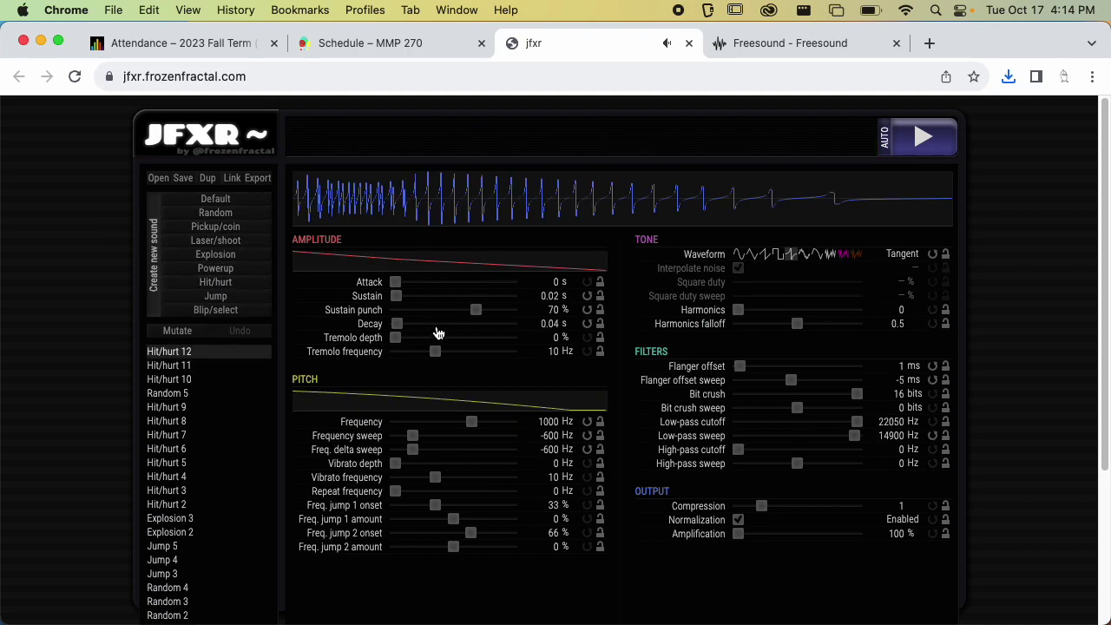
pyautogui.moveTo(456, 426)
pyautogui.mouseDown()
pyautogui.moveTo(486, 429)
pyautogui.moveTo(463, 426)
pyautogui.mouseUp()
pyautogui.click(409, 326)
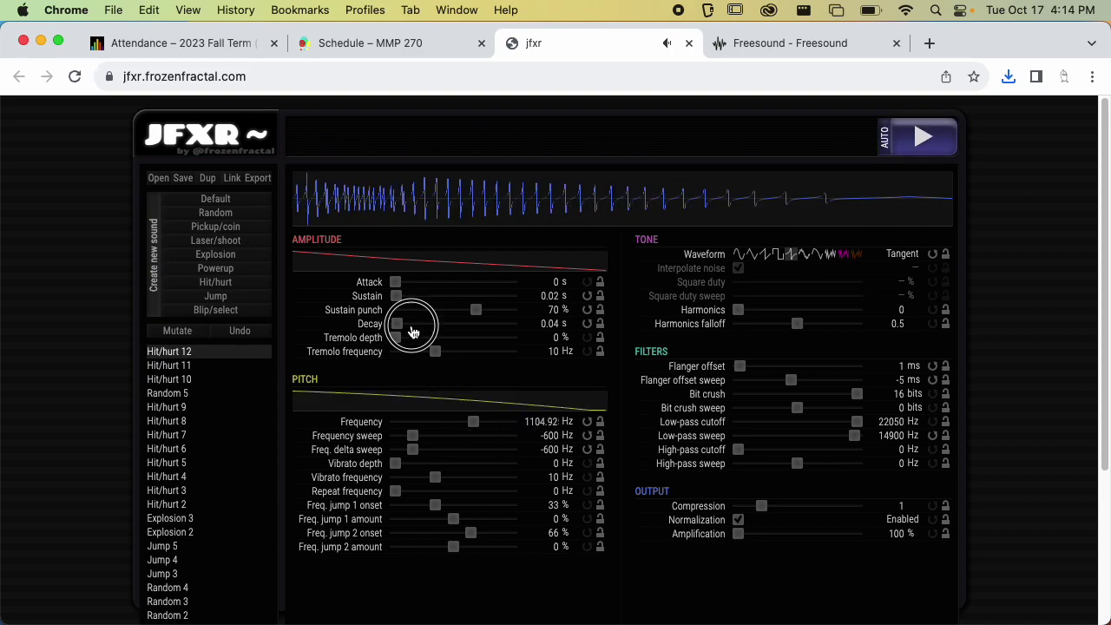
pyautogui.click(258, 178)
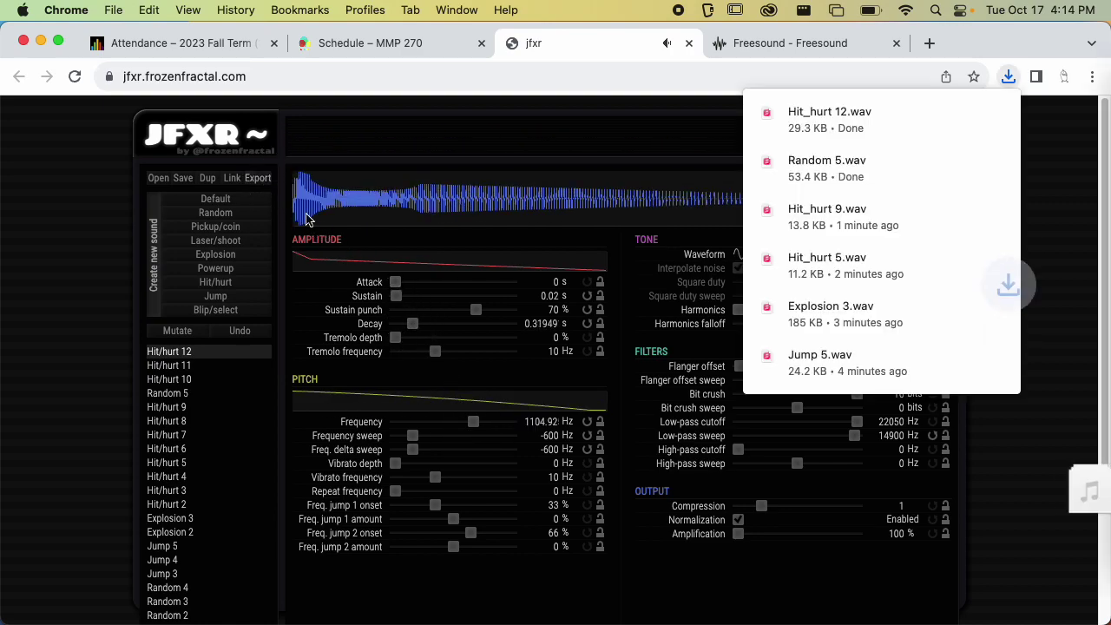
# Start renaming Hit_hurt 12.wav in Downloads, typing a new Player name
pyautogui.press('super+Tab')
pyautogui.press('super+Tab')
pyautogui.press('super+Tab')
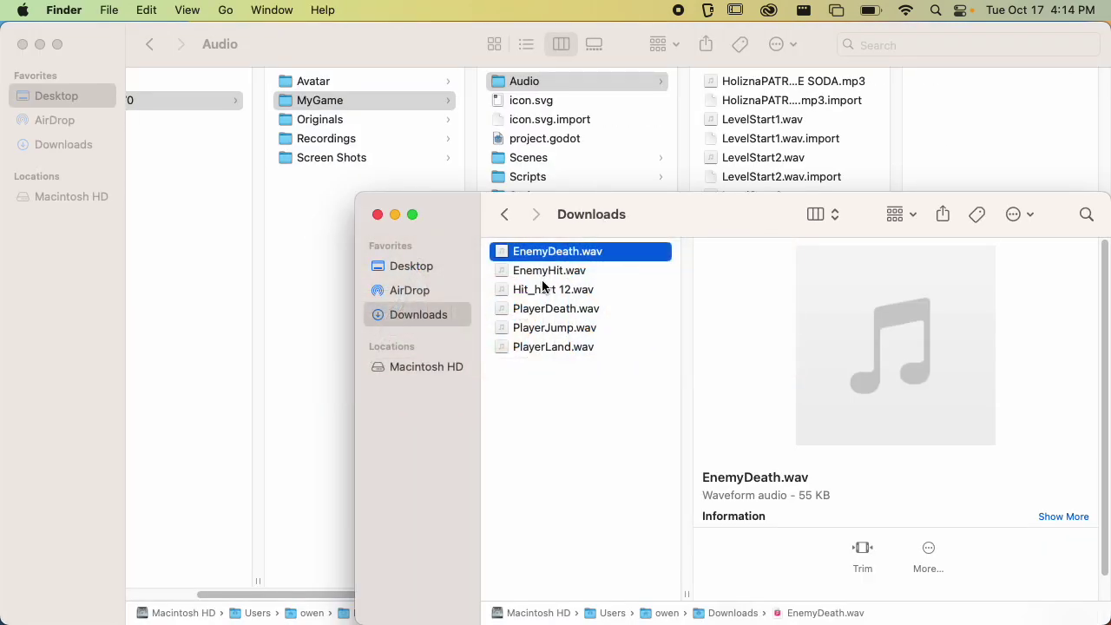
pyautogui.click(542, 289)
pyautogui.press('Return')
pyautogui.write('Player')
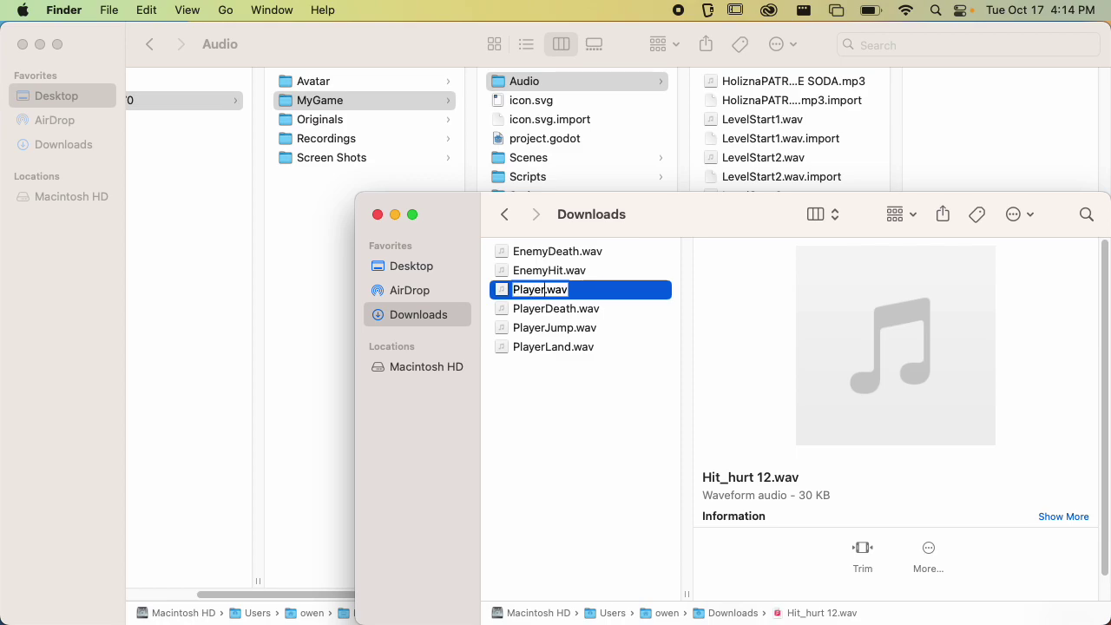